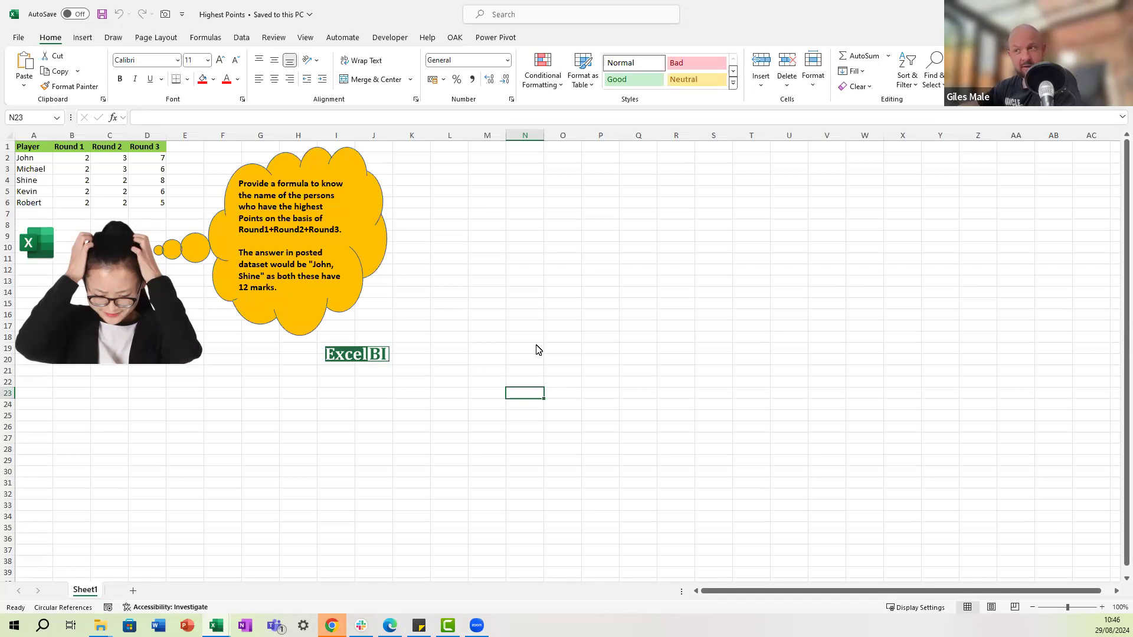
Move the thought bubble, ExcelBI logo, woman's picture and Excel icon away from the table to the area around columns Q to Z.
drag(372, 260, 844, 254)
drag(376, 354, 862, 372)
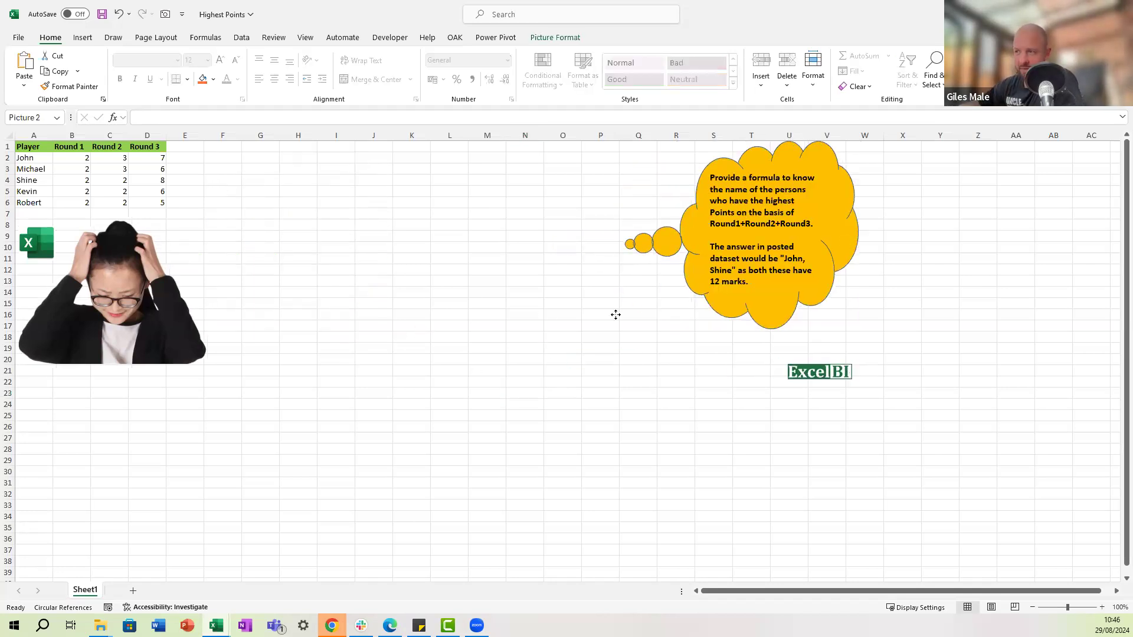
drag(615, 315, 1004, 251)
click(48, 245)
drag(42, 244, 874, 316)
click(328, 278)
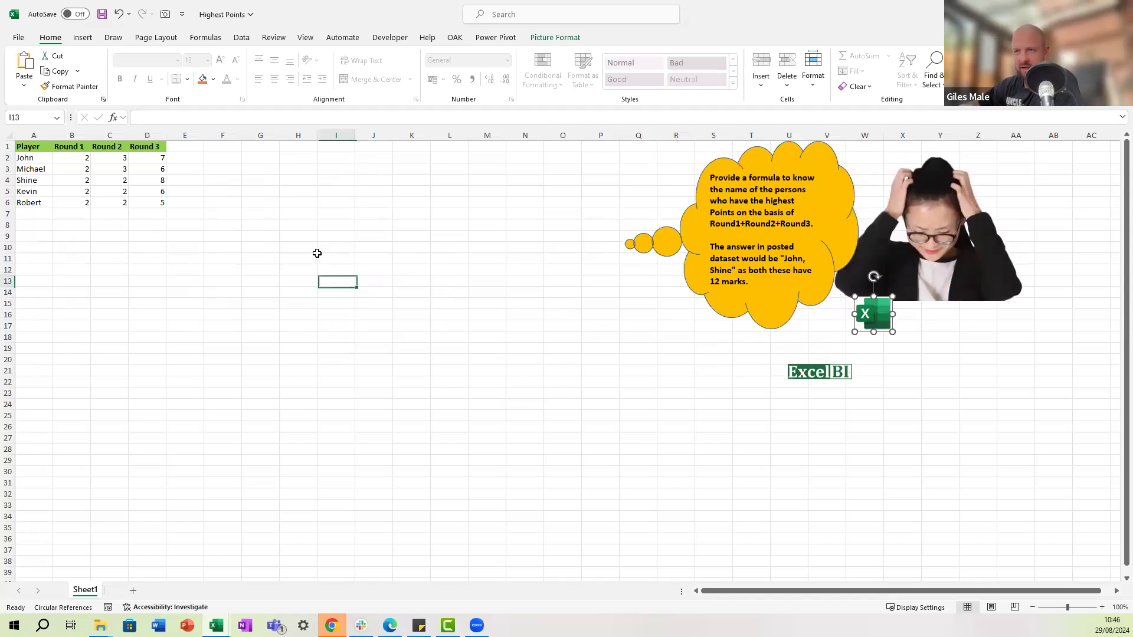
click(275, 179)
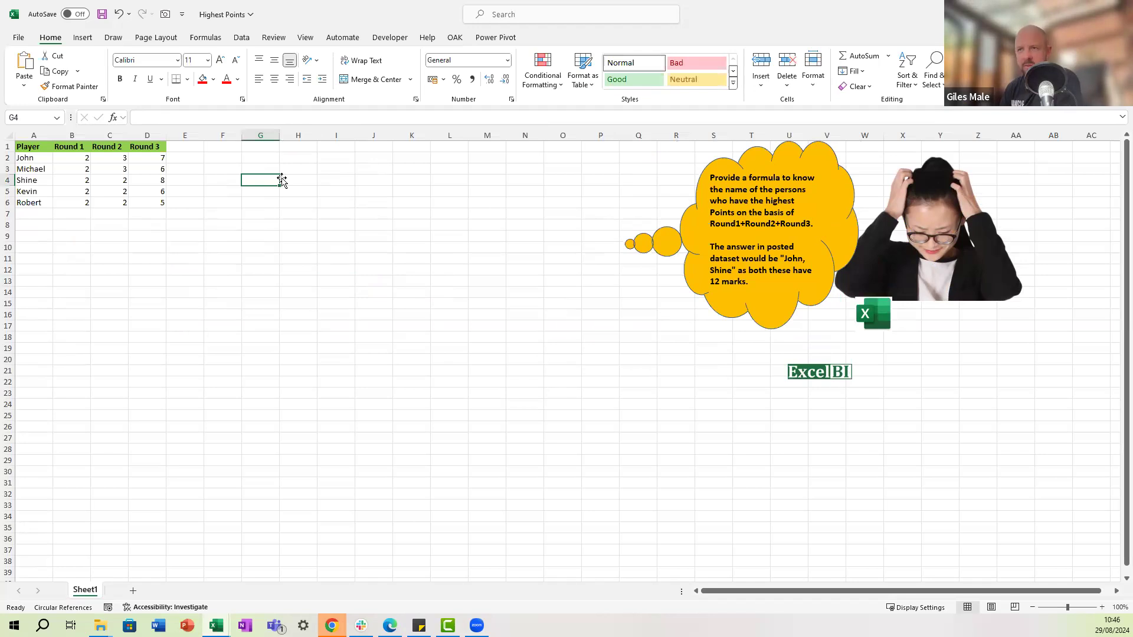
key(Left)
key(Up)
key(Up)
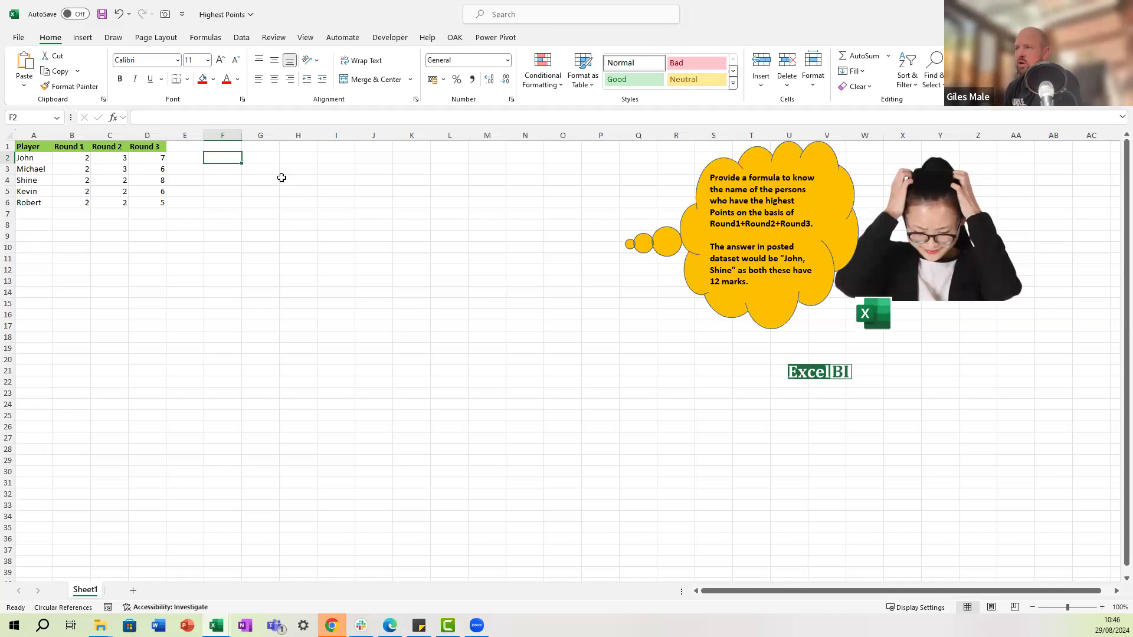
key(Up)
key(Left)
key(Left)
key(Left)
key(Left)
key(Left)
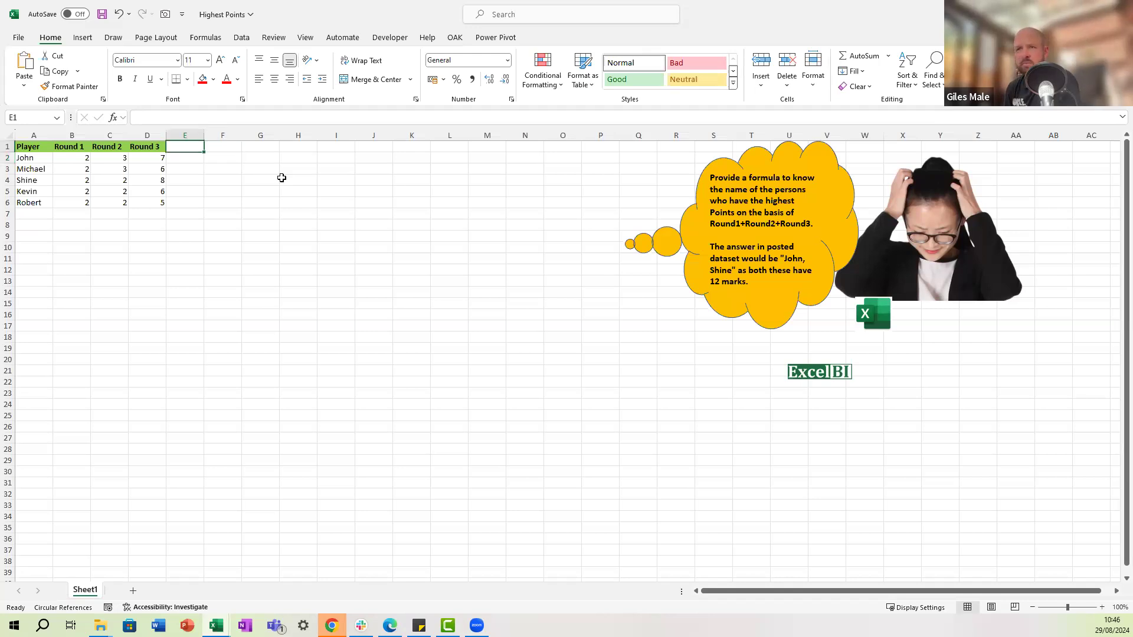
Total the first player's three rounds in E2 with =SUM(B2:D2).
key(Down)
key(Right)
key(Right)
key(Right)
key(Right)
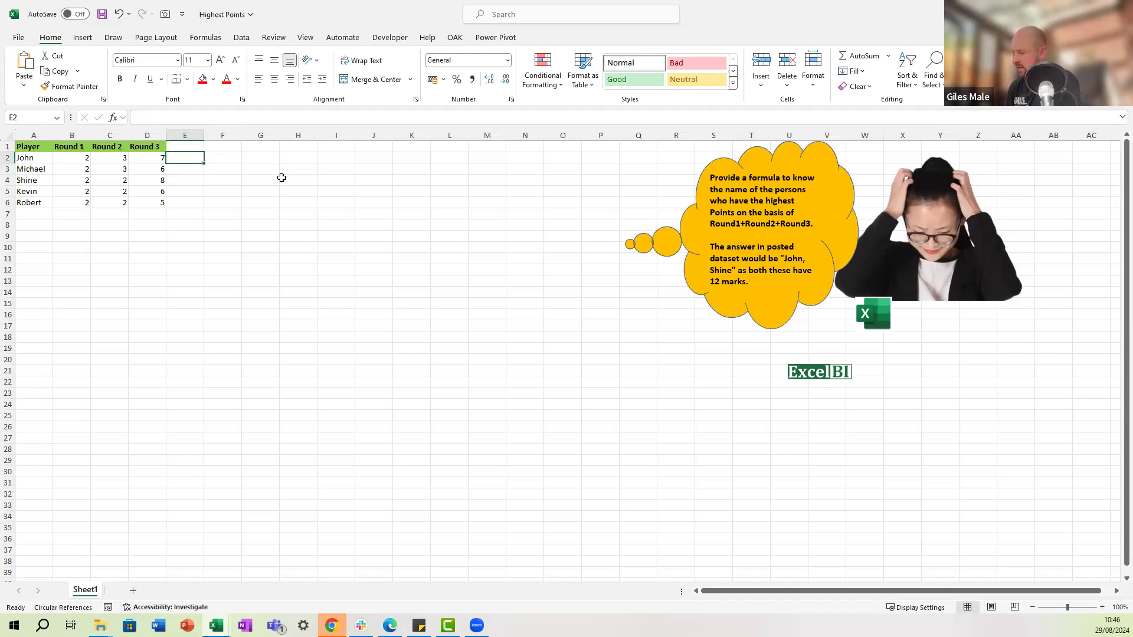
text(=sum()
key(Left)
key(shift+Left)
key(shift+Left)
text())
key(ctrl+Return)
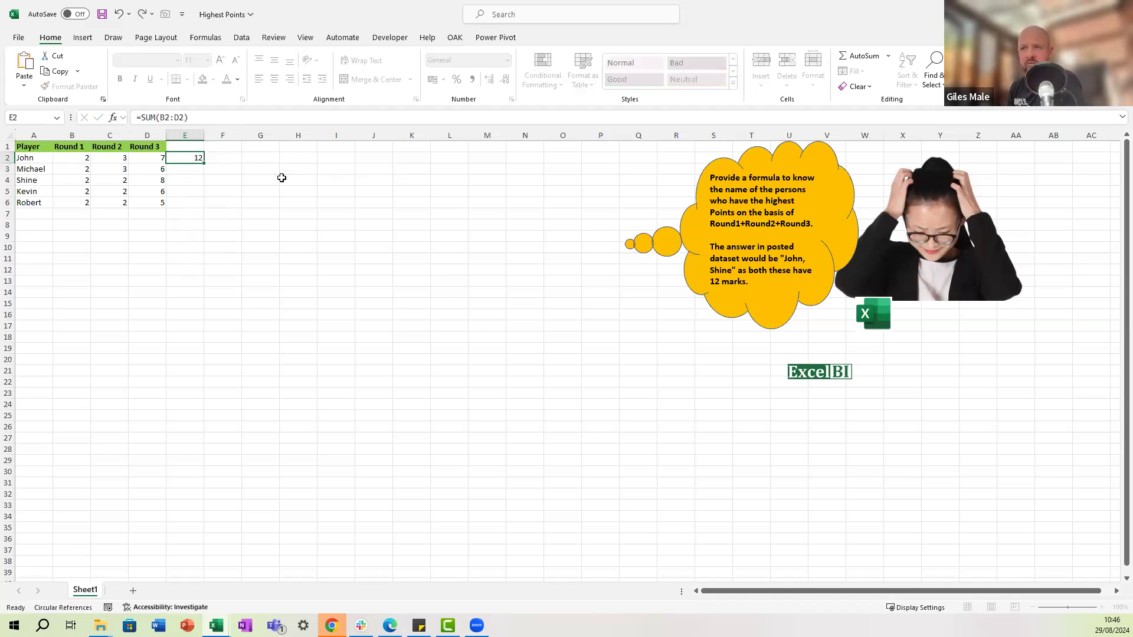
Copy the SUM formula from E2 down through E6 for the remaining players.
key(ctrl+c)
key(shift+Down)
key(shift+Down)
key(shift+Down)
key(shift+Down)
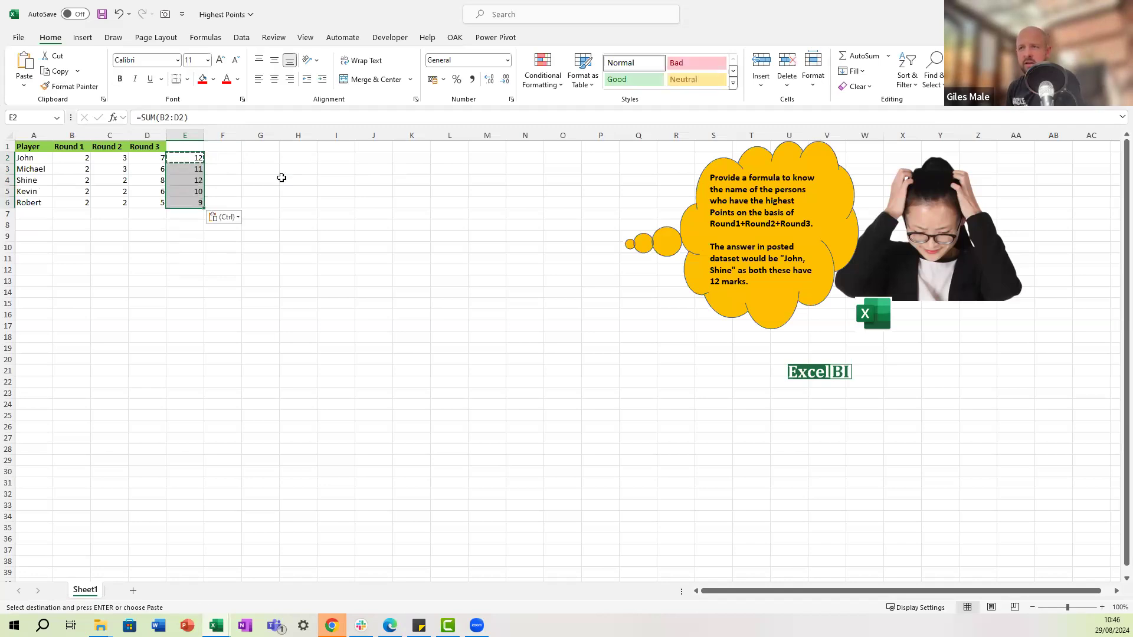
key(Return)
key(Down)
key(Down)
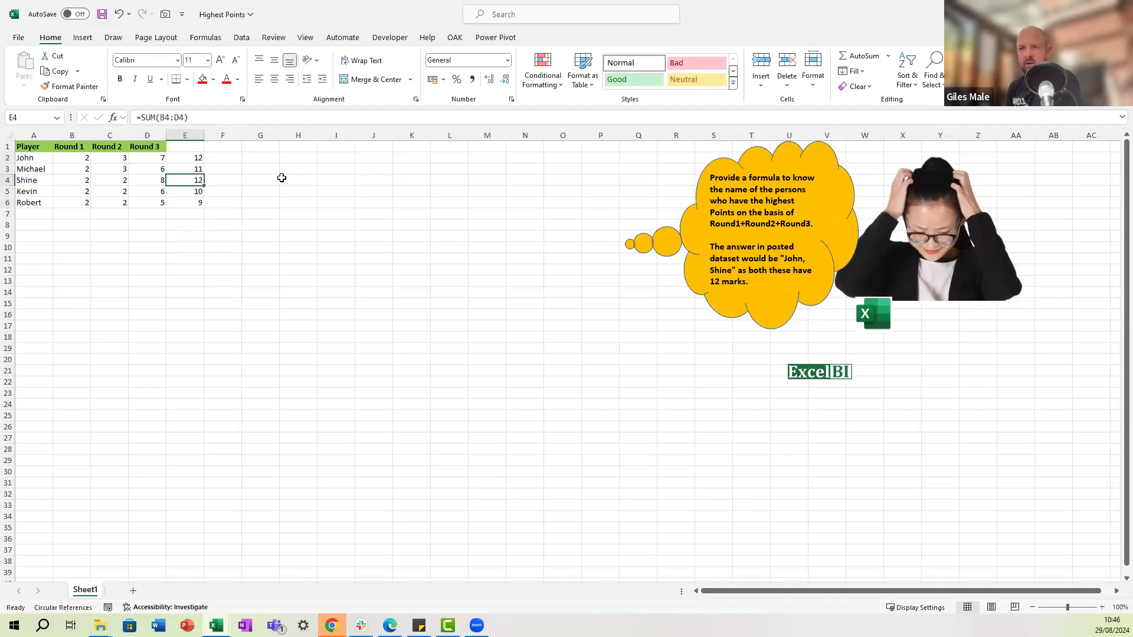
key(Up)
key(Up)
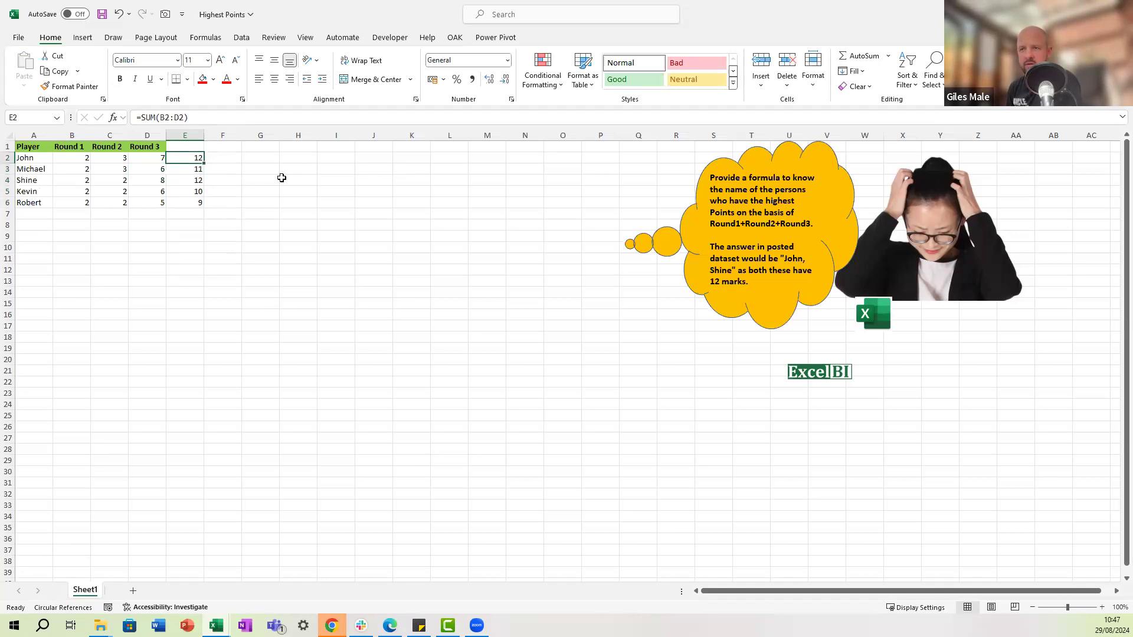
Clear the helper totals from E2:E6.
key(shift+Down)
key(shift+Down)
key(shift+Down)
key(shift+Down)
key(Delete)
Start a BYROW formula in F2 with the round scores B2:D6 as its array.
key(Right)
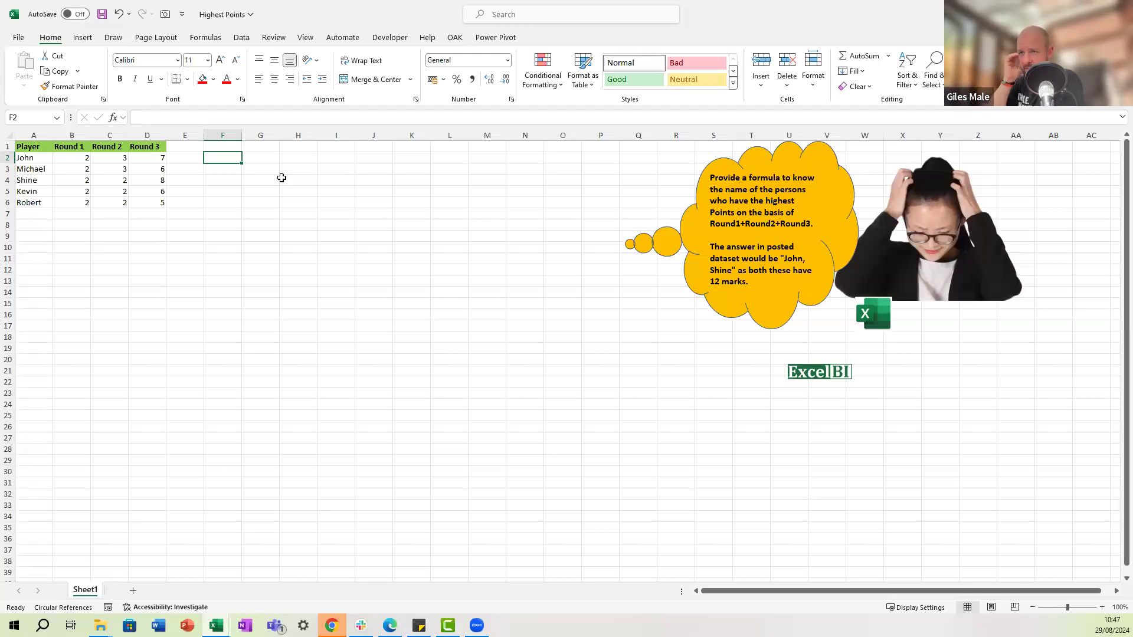
text(=br)
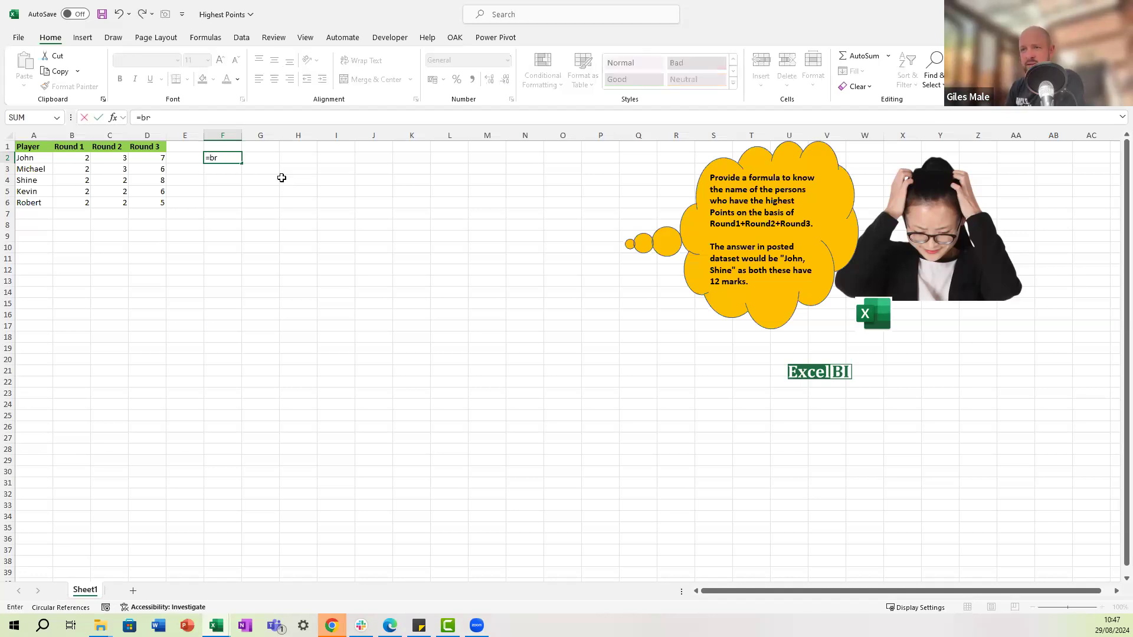
key(BackSpace)
text(yr)
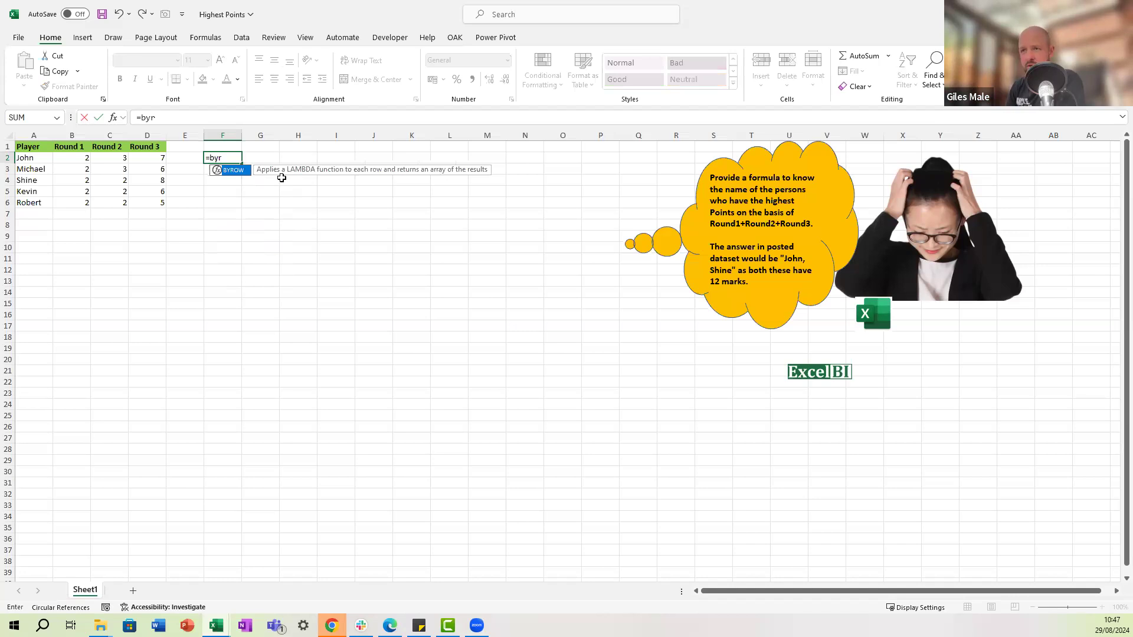
key(Tab)
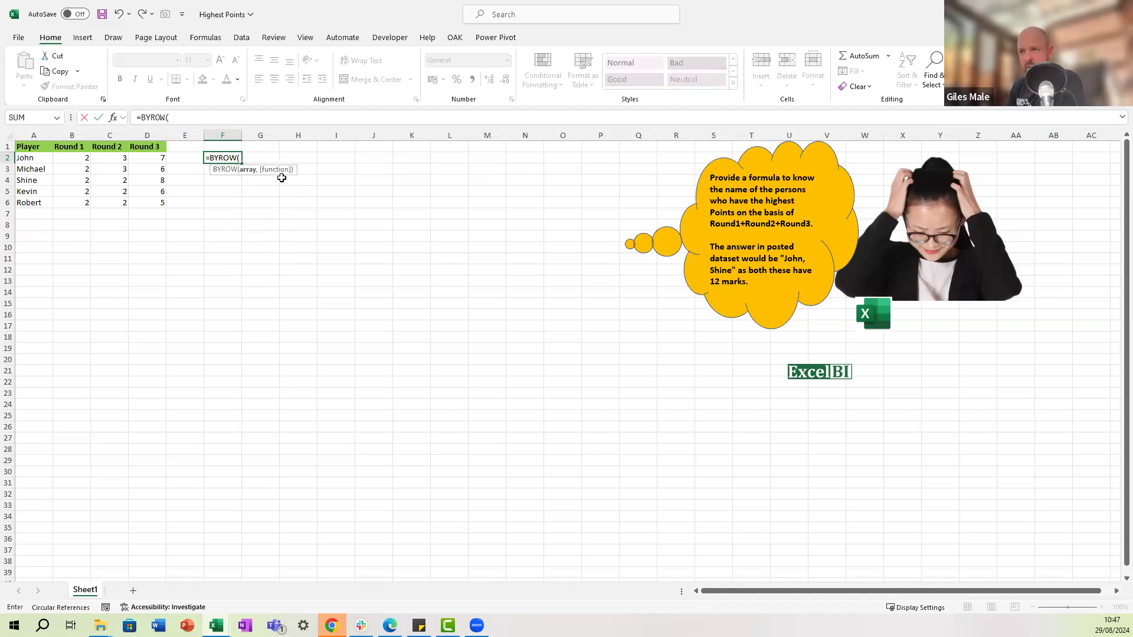
key(Left)
key(Left)
key(Left)
key(Left)
key(shift+Down)
key(shift+Down)
key(shift+Down)
key(shift+Right)
key(shift+Right)
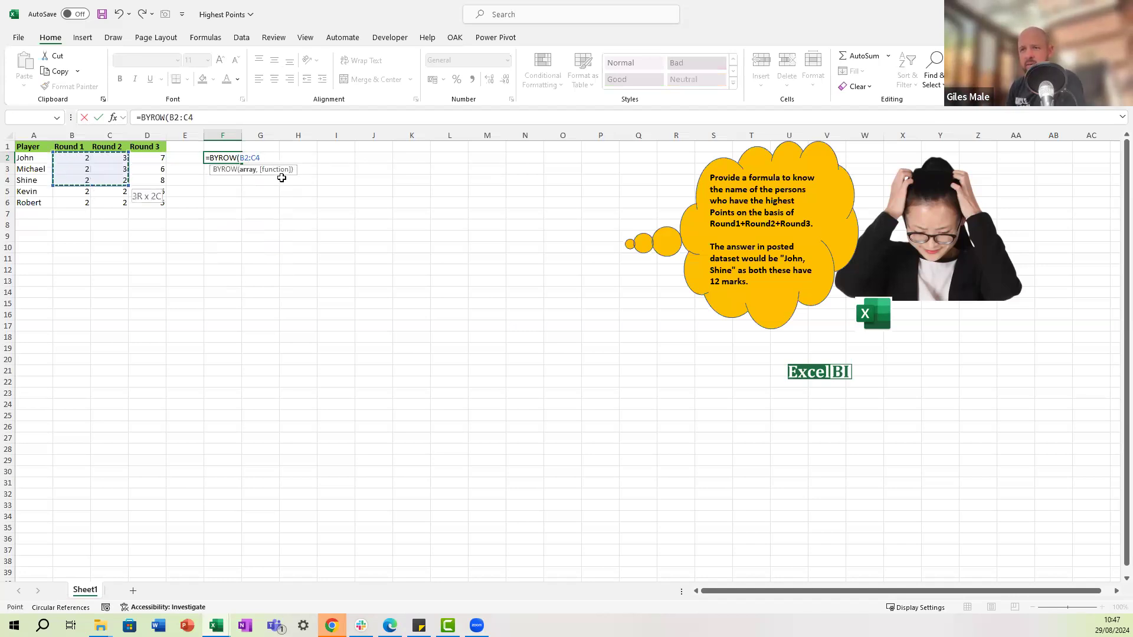
key(shift+Down)
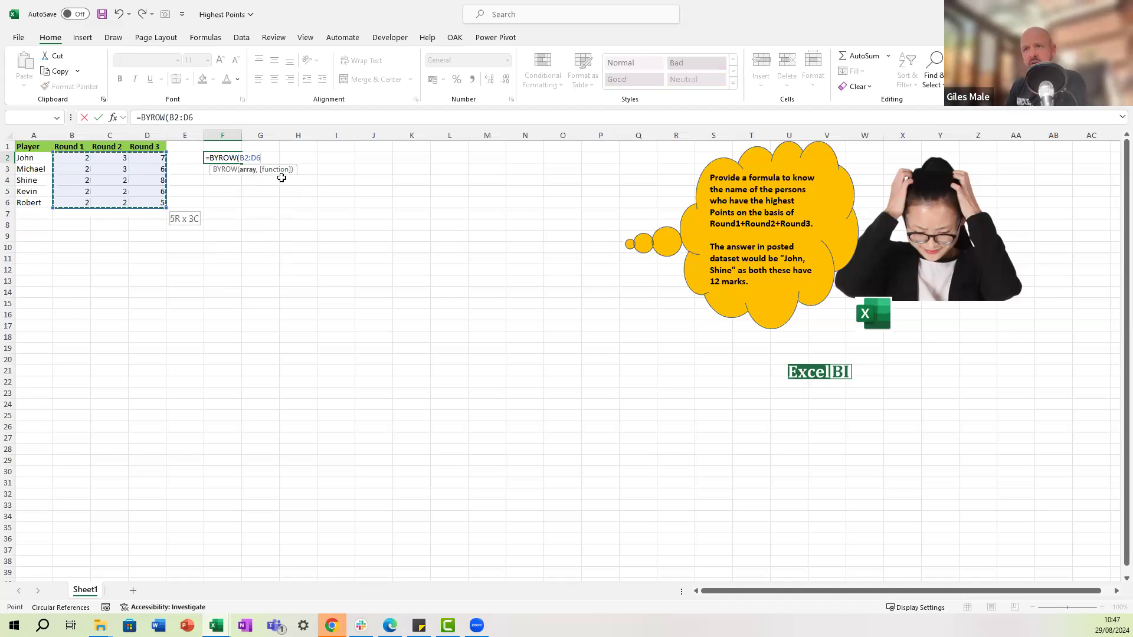
text(,)
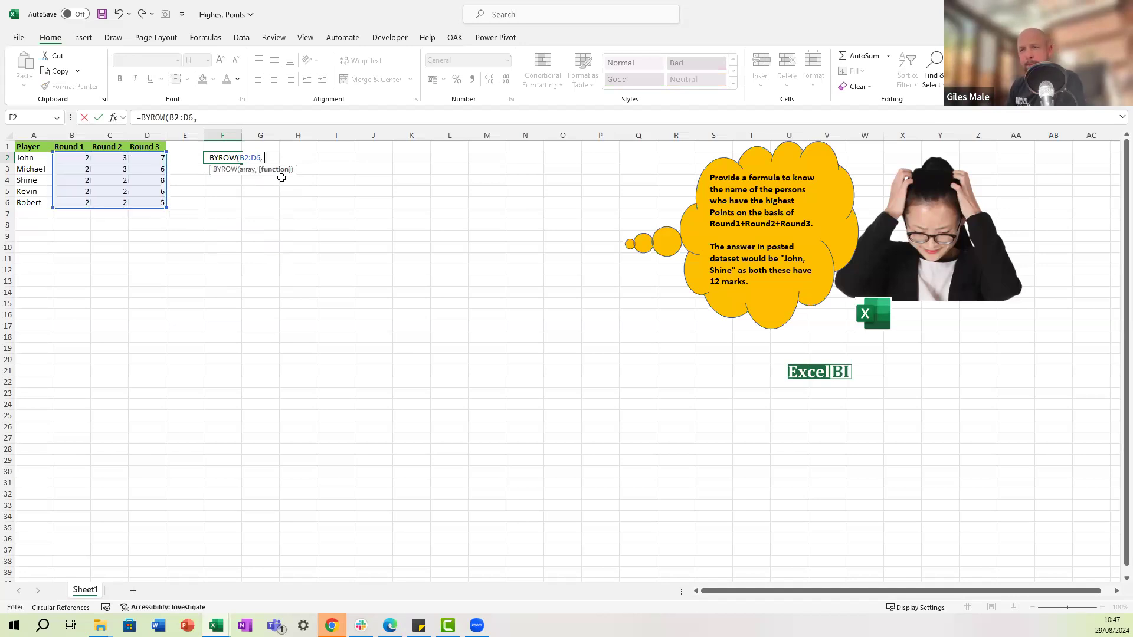
Complete the BYROW formula in F2 with LAMBDA(x, SUM(x)) to total every player's row.
text( lambda()
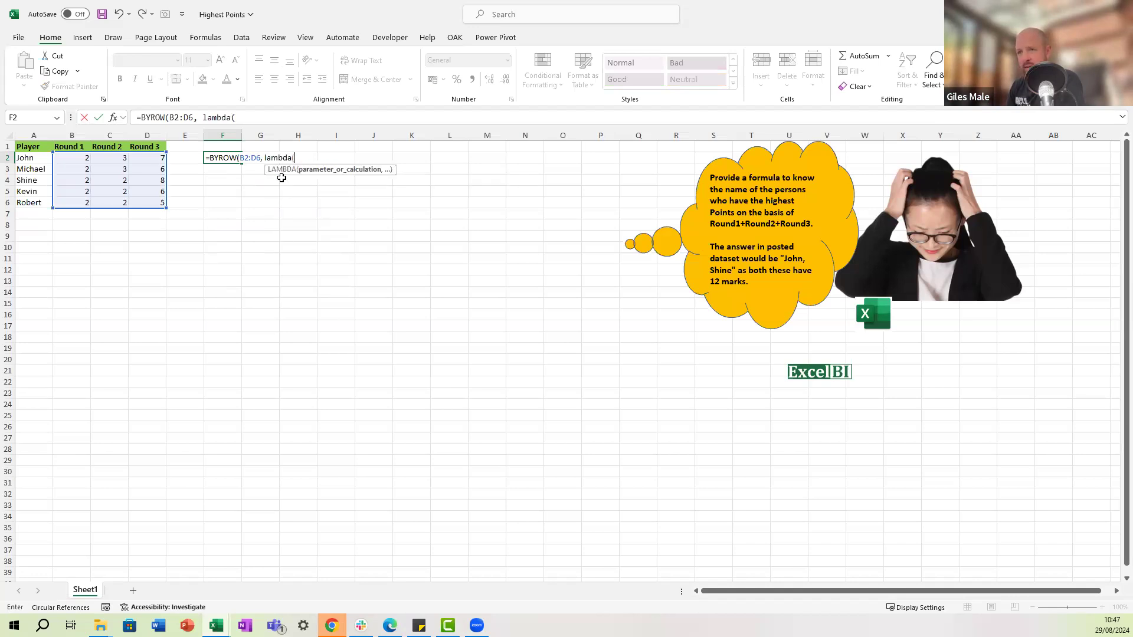
text(x)
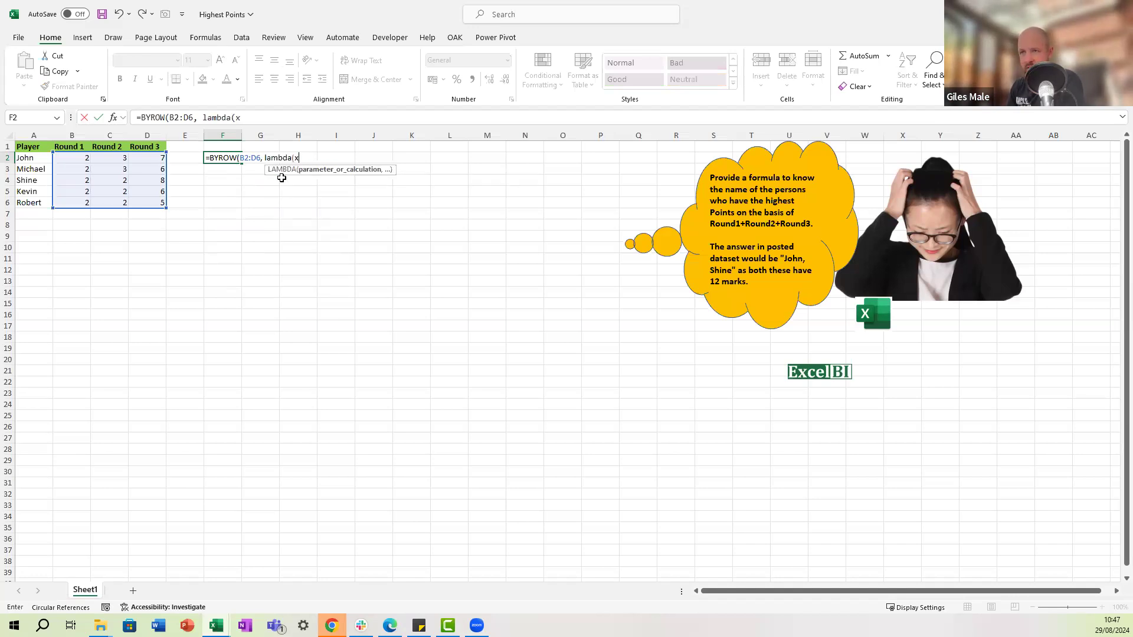
text(, sum(x))))
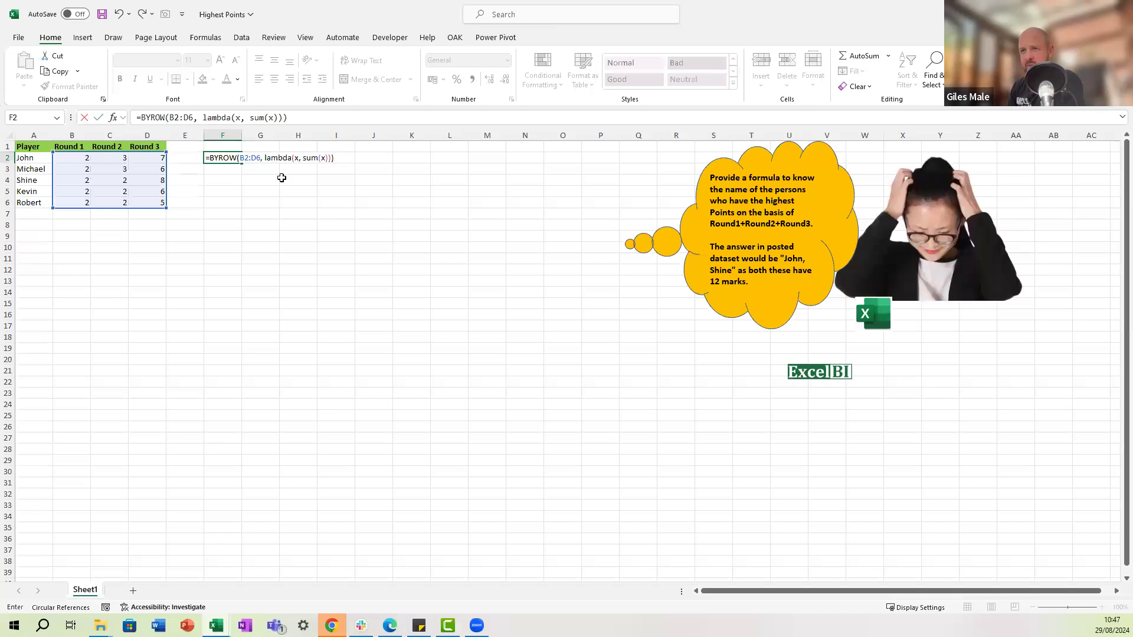
key(ctrl+Return)
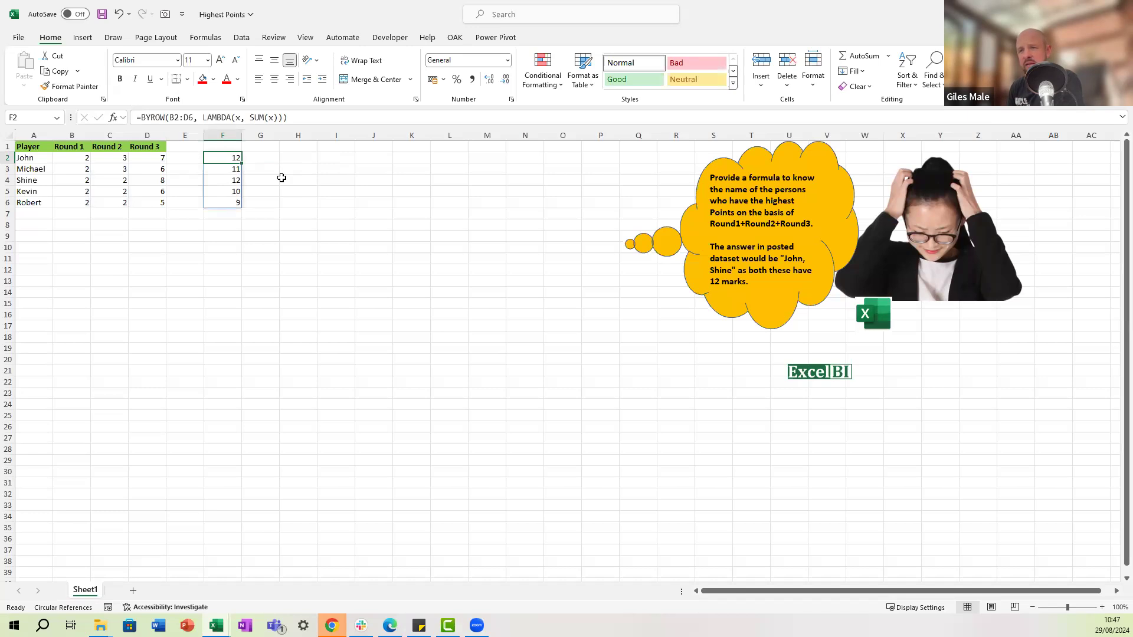
Add the headers Score in F1 and Rank in G1.
key(Up)
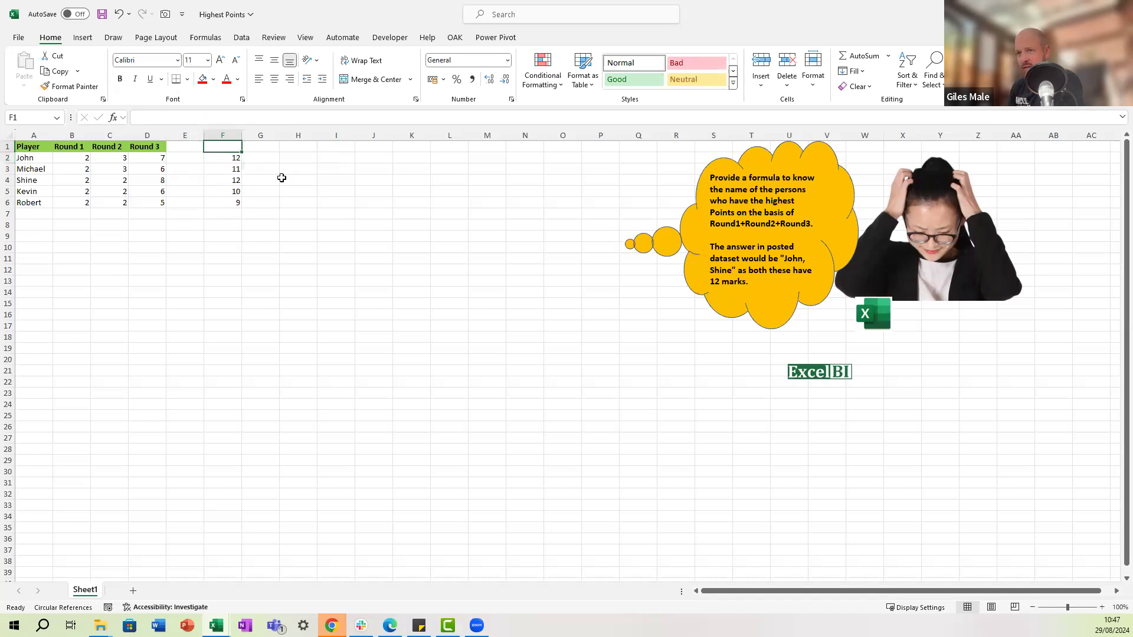
text(Score)
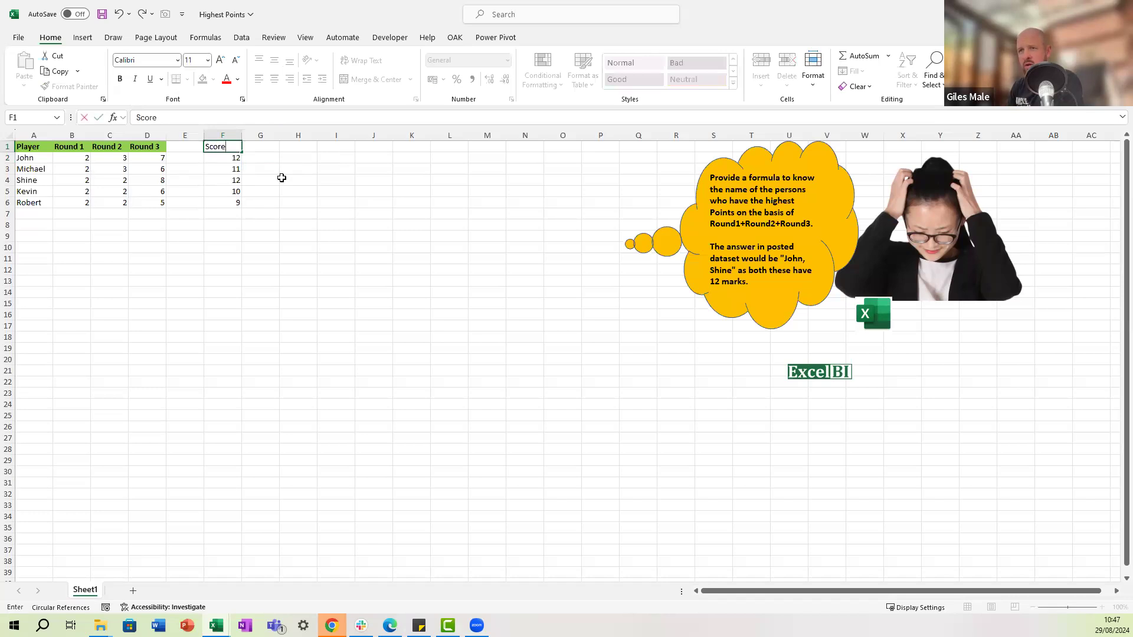
key(Tab)
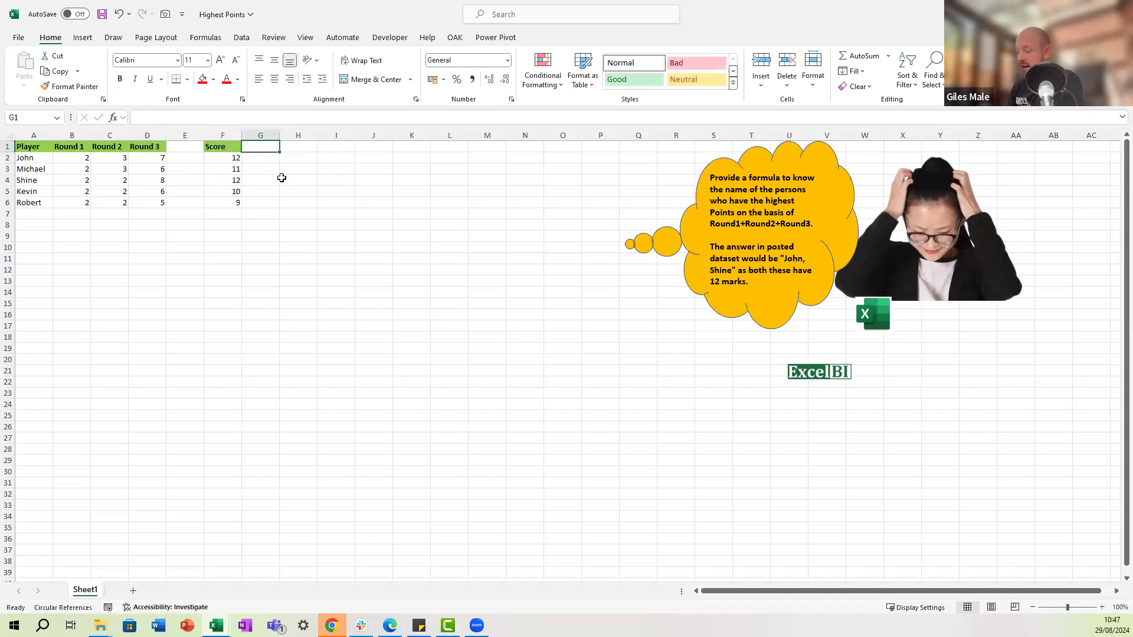
text(Rank)
key(Return)
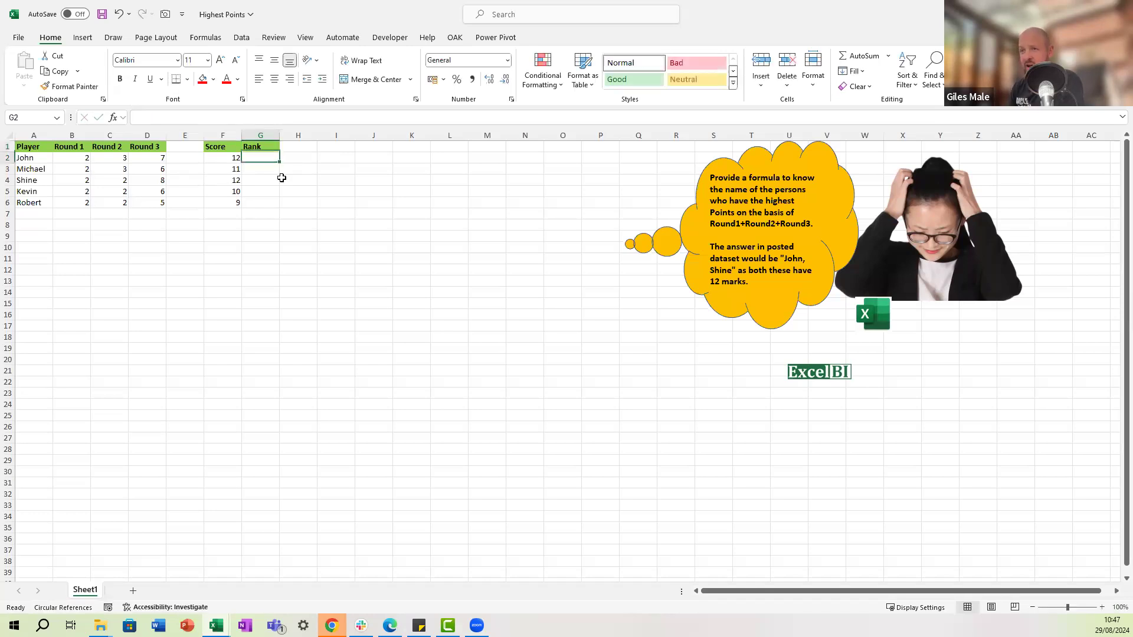
text(=rank)
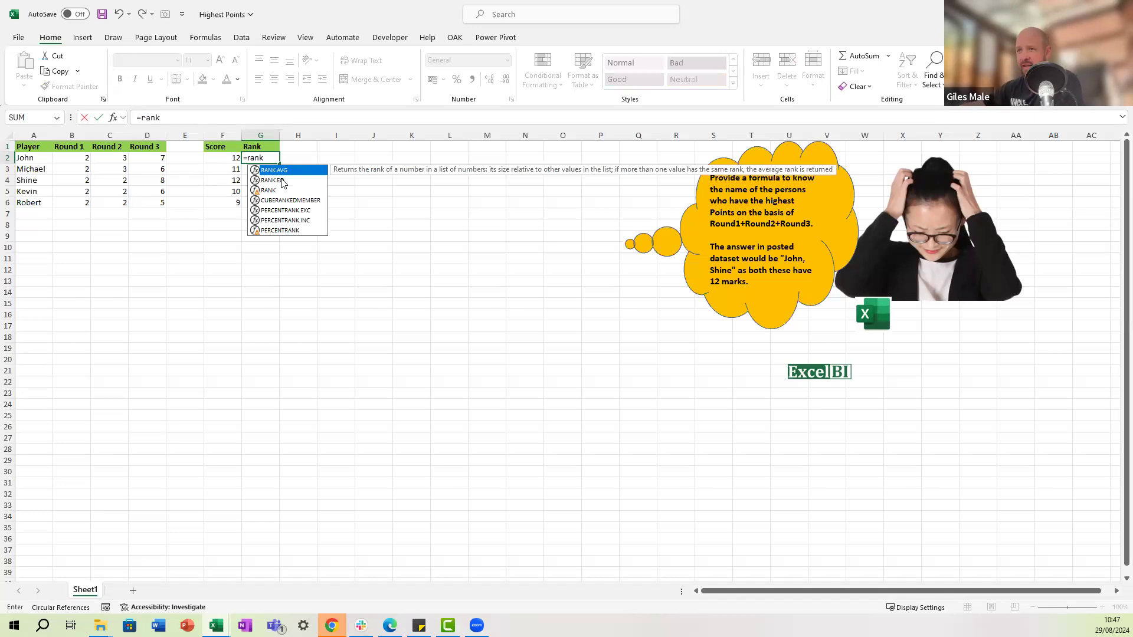
key(Down)
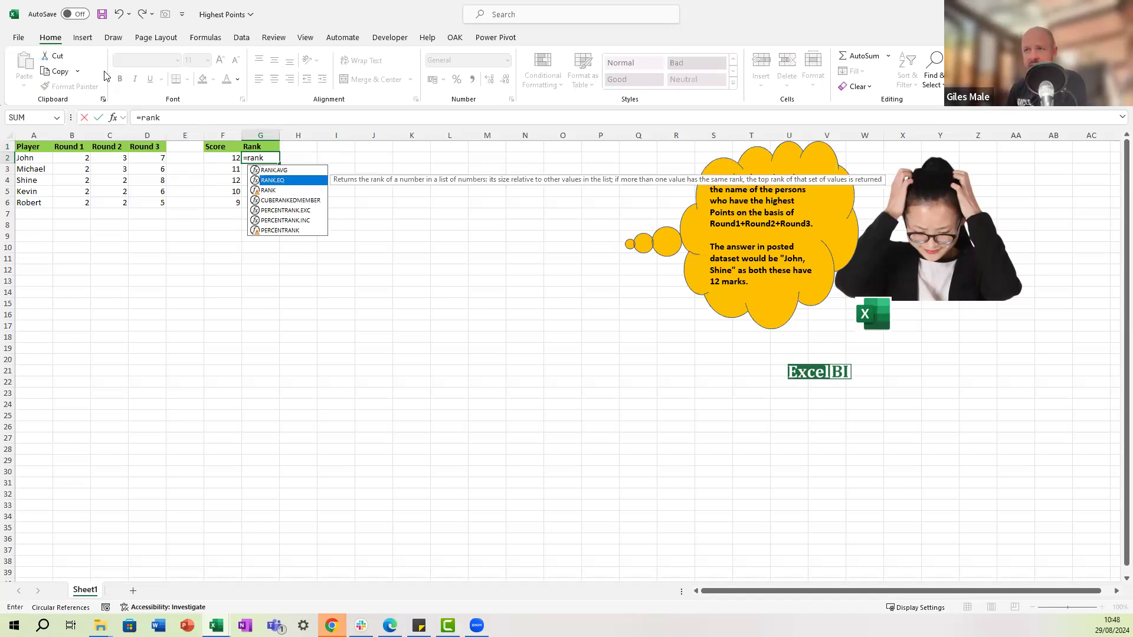
key(Tab)
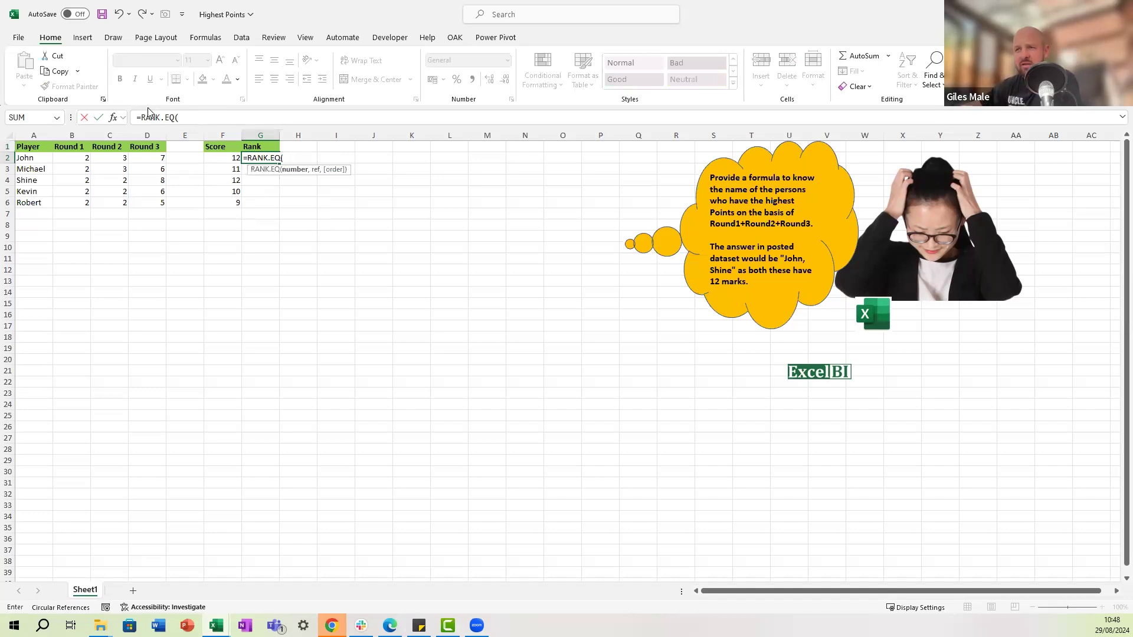
click(114, 118)
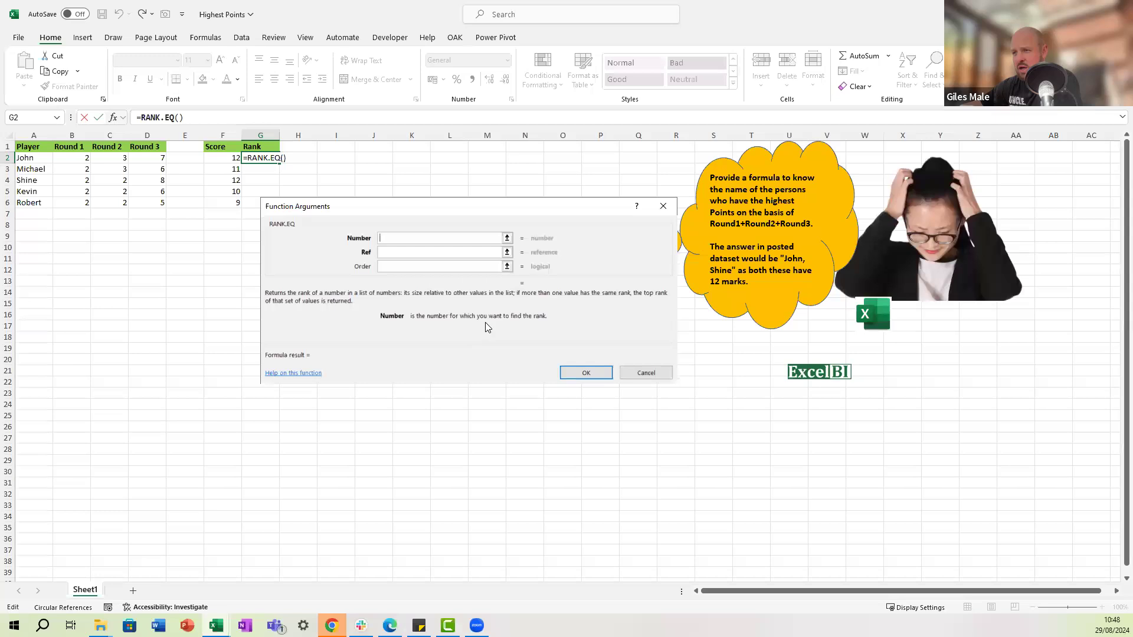
click(413, 252)
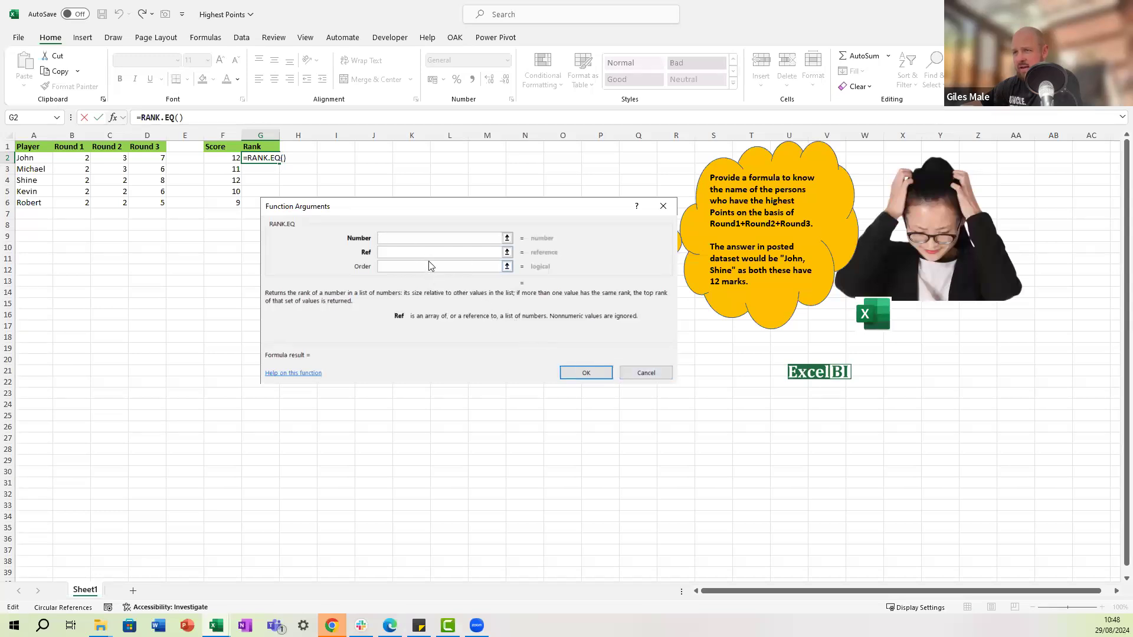
click(663, 206)
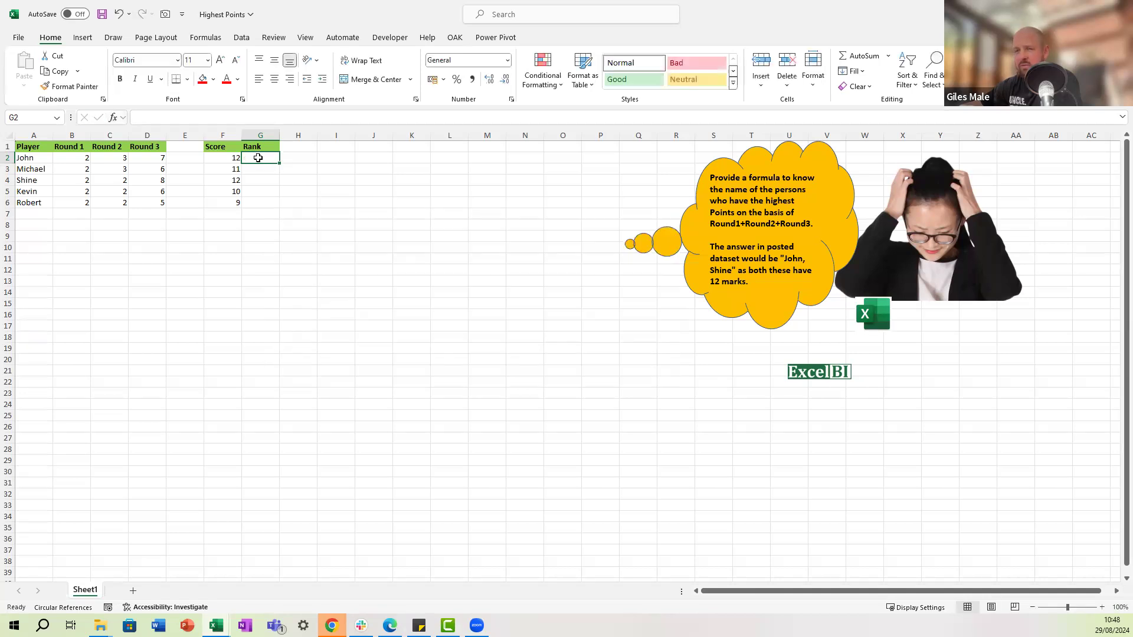
Rank all the total scores with the formula =RANK.EQ(F2#, F2#) in G2.
text(=)
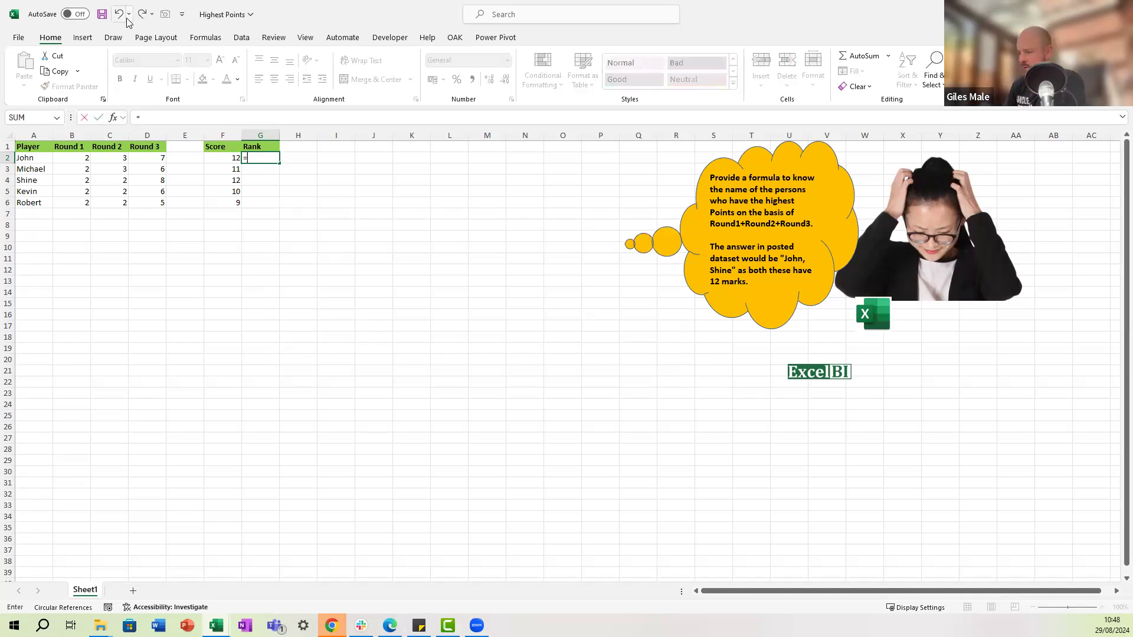
text(rank.e)
key(Tab)
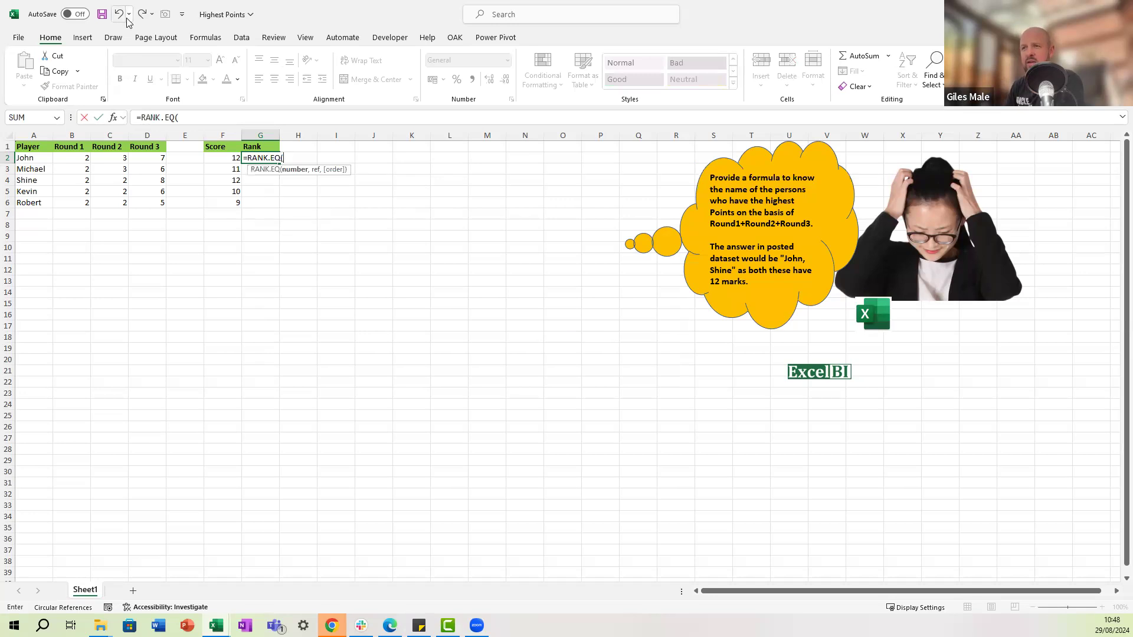
key(Left)
text(#)
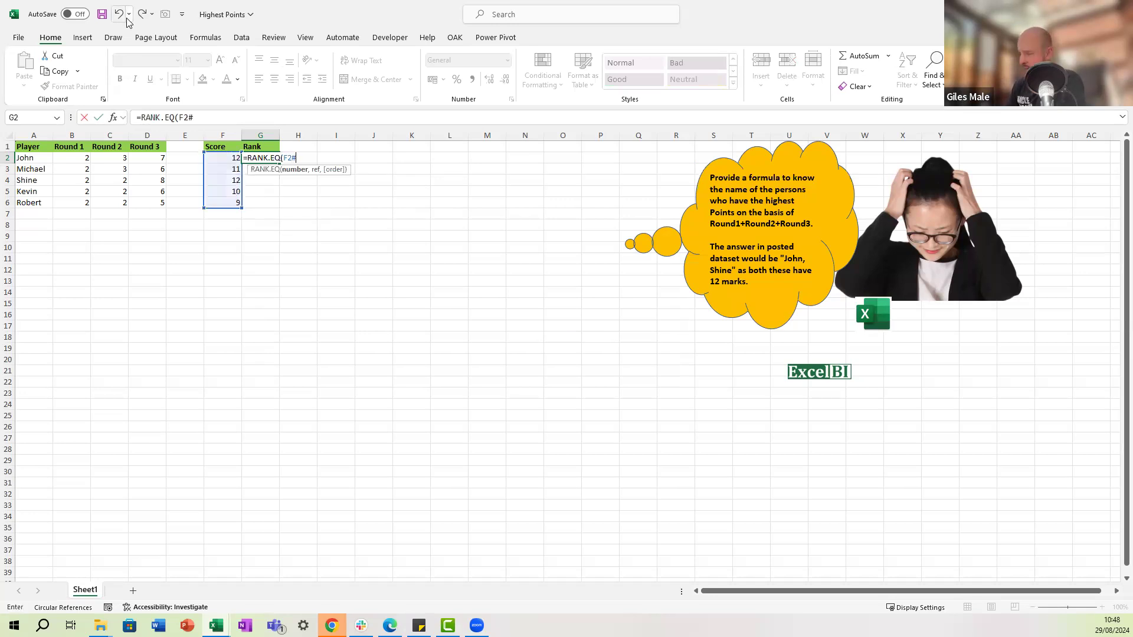
text(,)
key(Left)
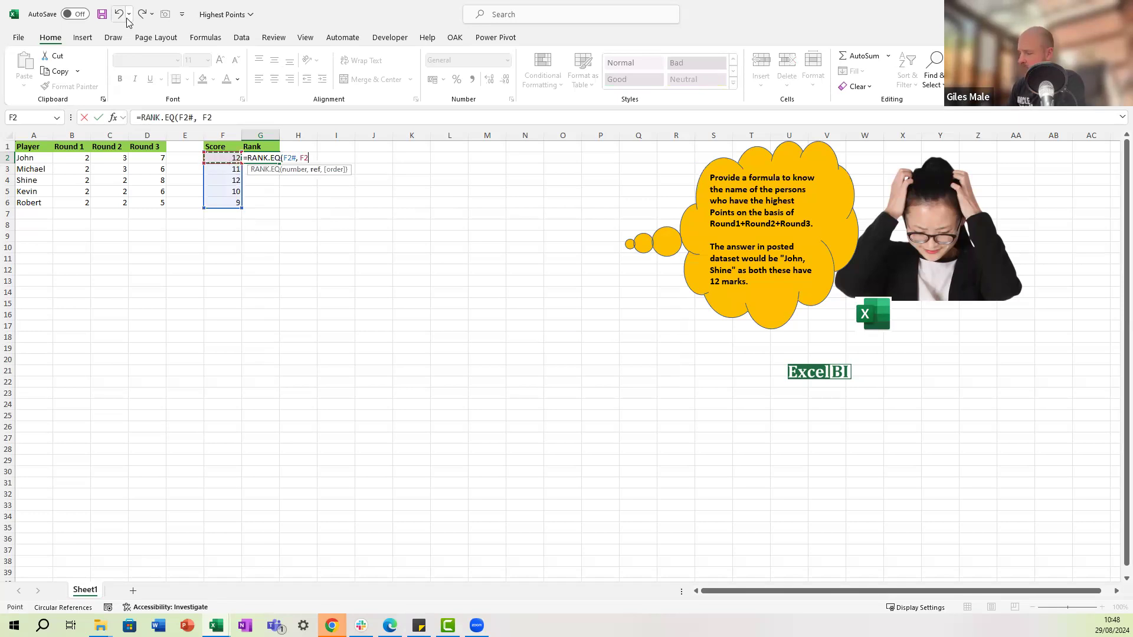
text(#)
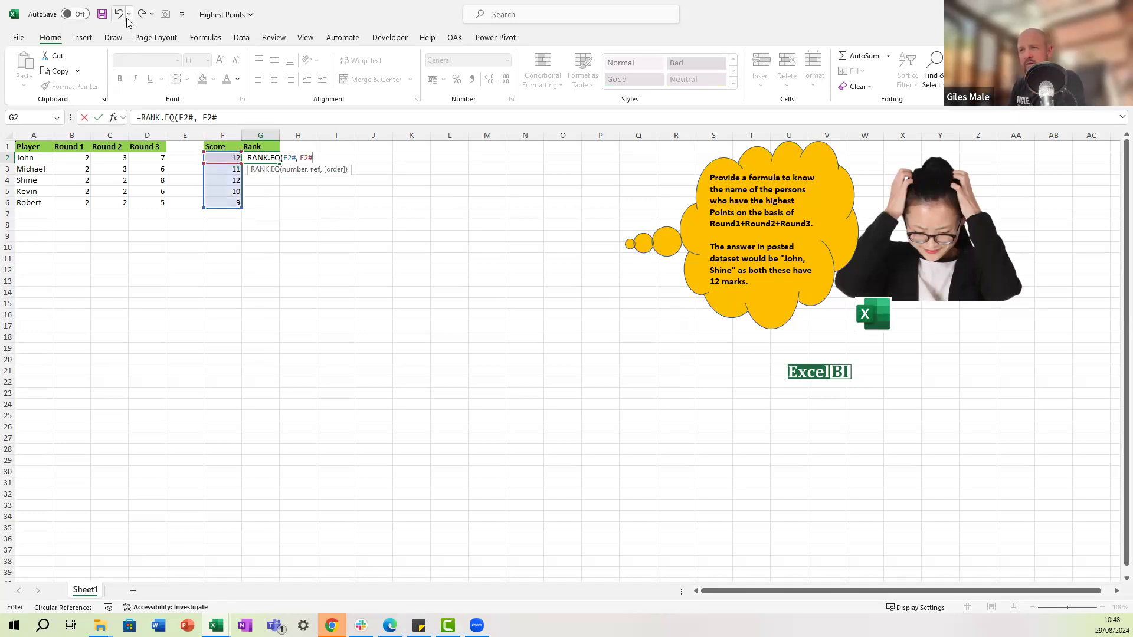
text(,)
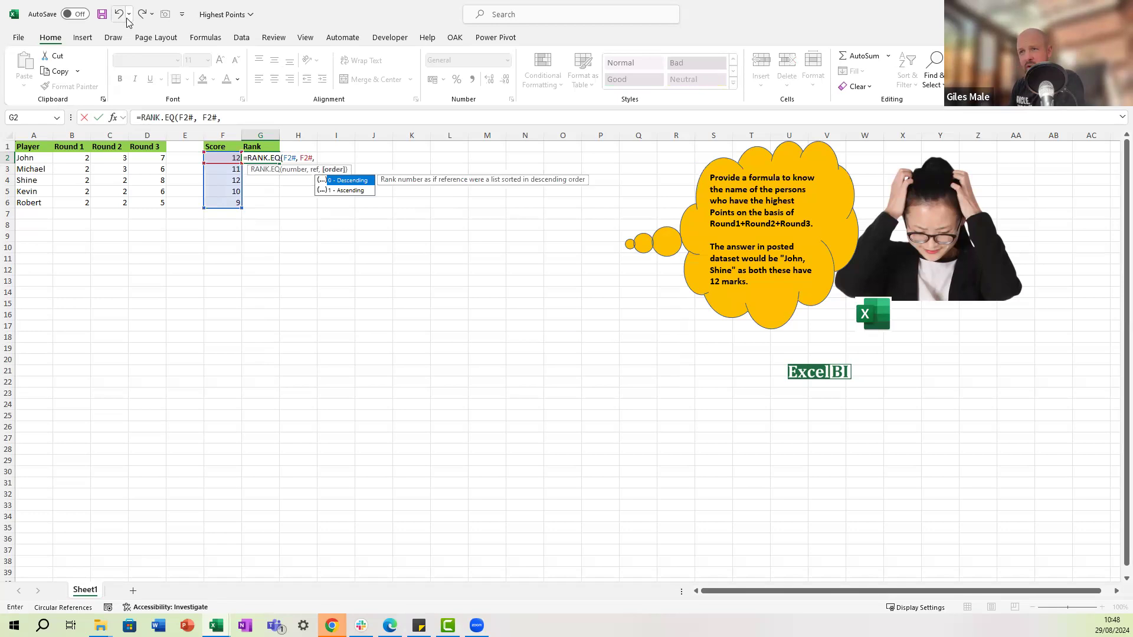
key(BackSpace)
text())
key(Return)
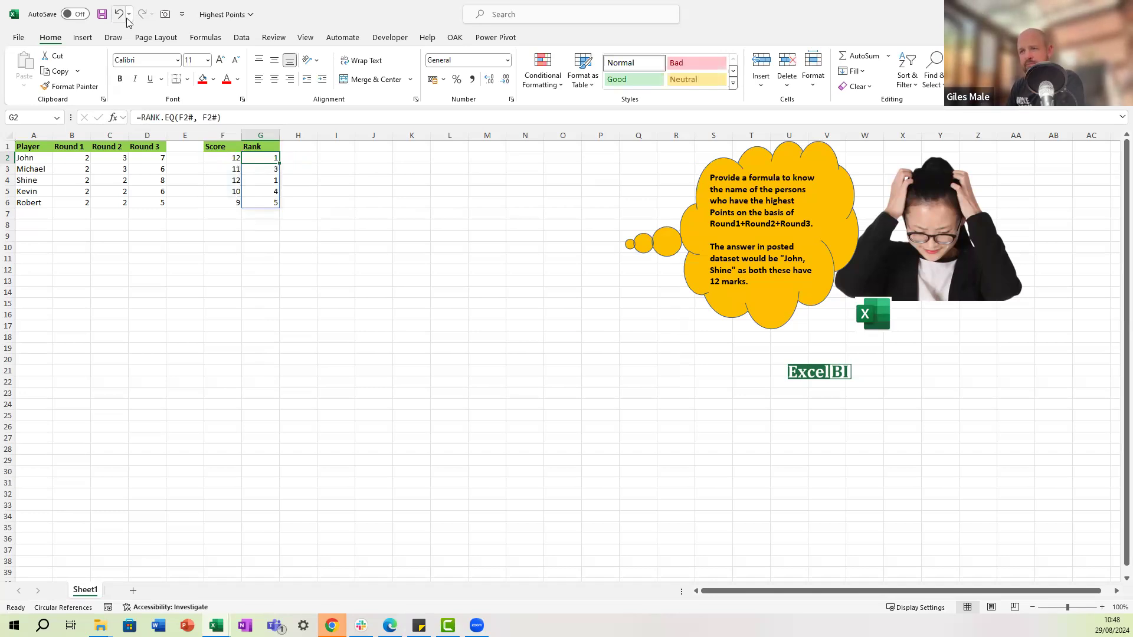
Add the header Top Names in H1.
key(Up)
key(Right)
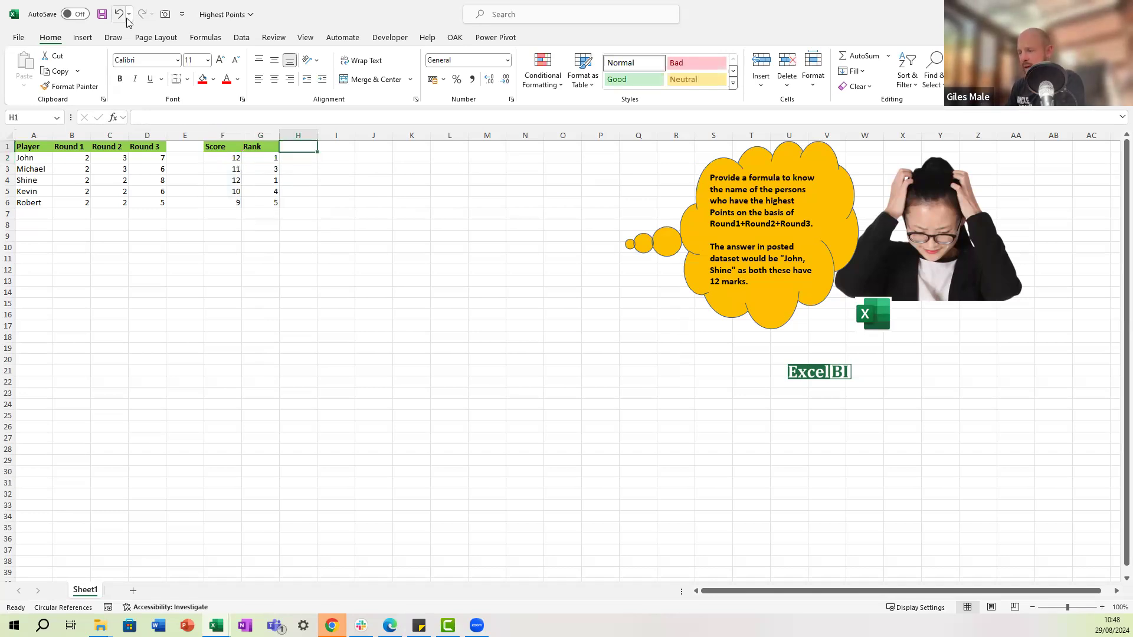
text(Top Names)
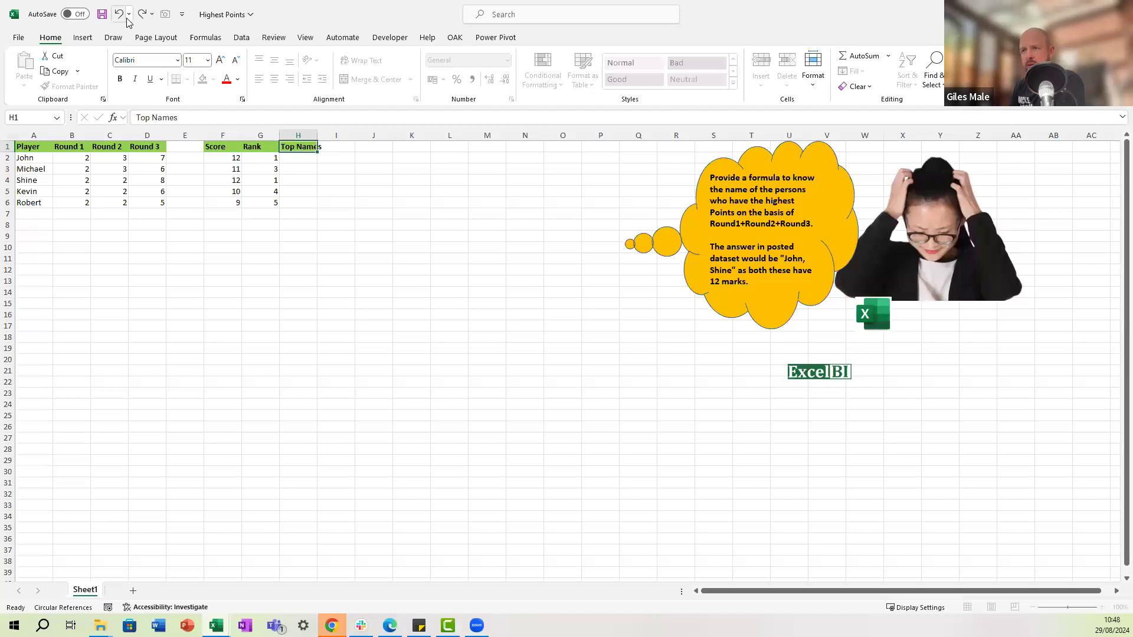
key(Return)
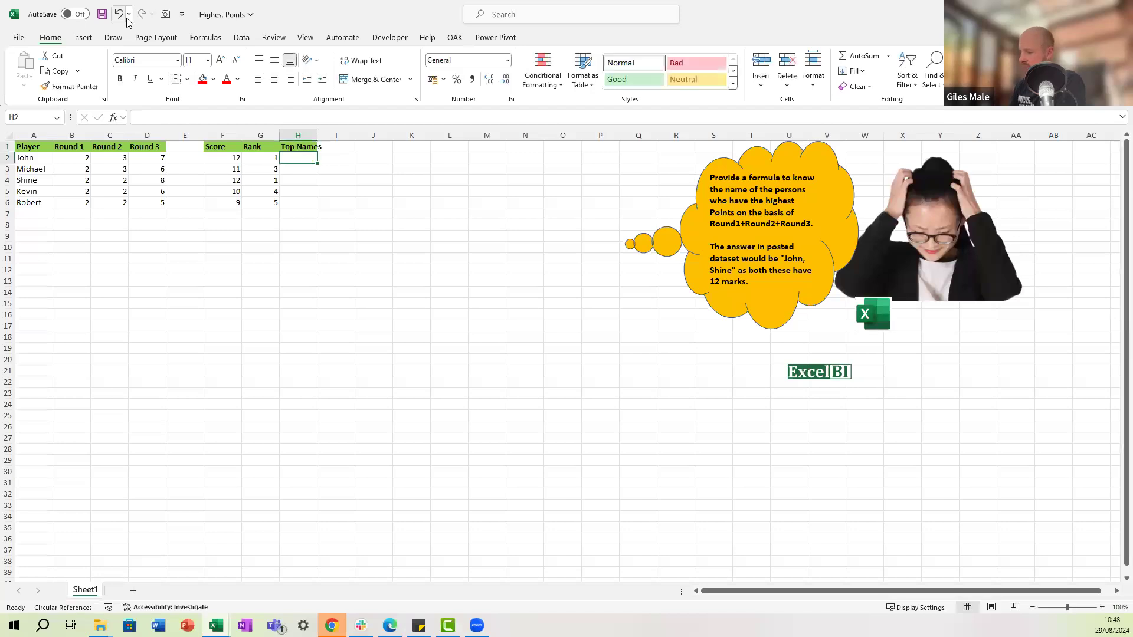
Start a FILTER formula in H2 with the player names A2:A6 as its array.
text(=filter()
key(Left)
key(Left)
key(Left)
key(Left)
key(Left)
key(Left)
key(Left)
key(shift+Down)
key(shift+Down)
key(shift+Down)
key(shift+Down)
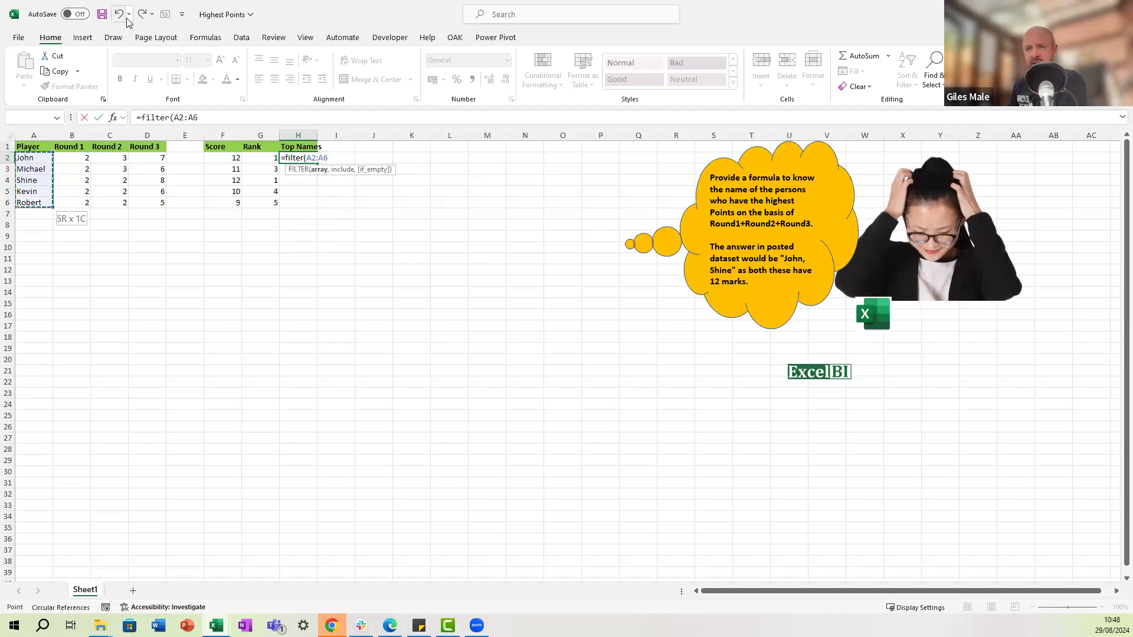
text(,)
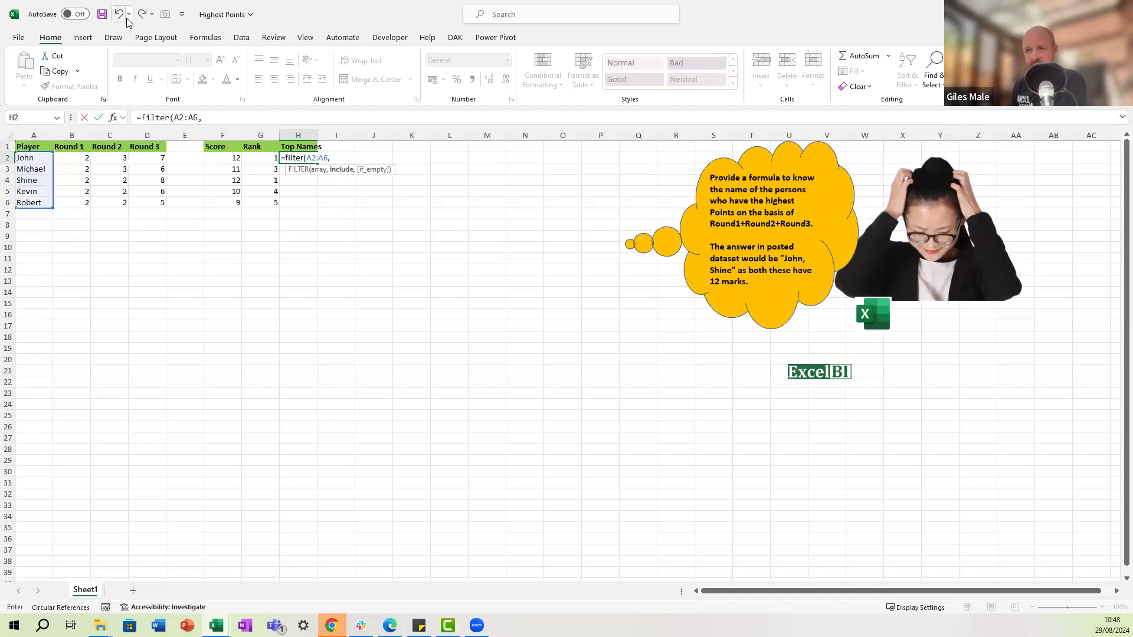
Complete the FILTER formula in H2 with the condition G2# = 1 to keep only the top-ranked players.
key(Left)
key(shift+Down)
key(shift+Down)
key(shift+Down)
key(shift+Down)
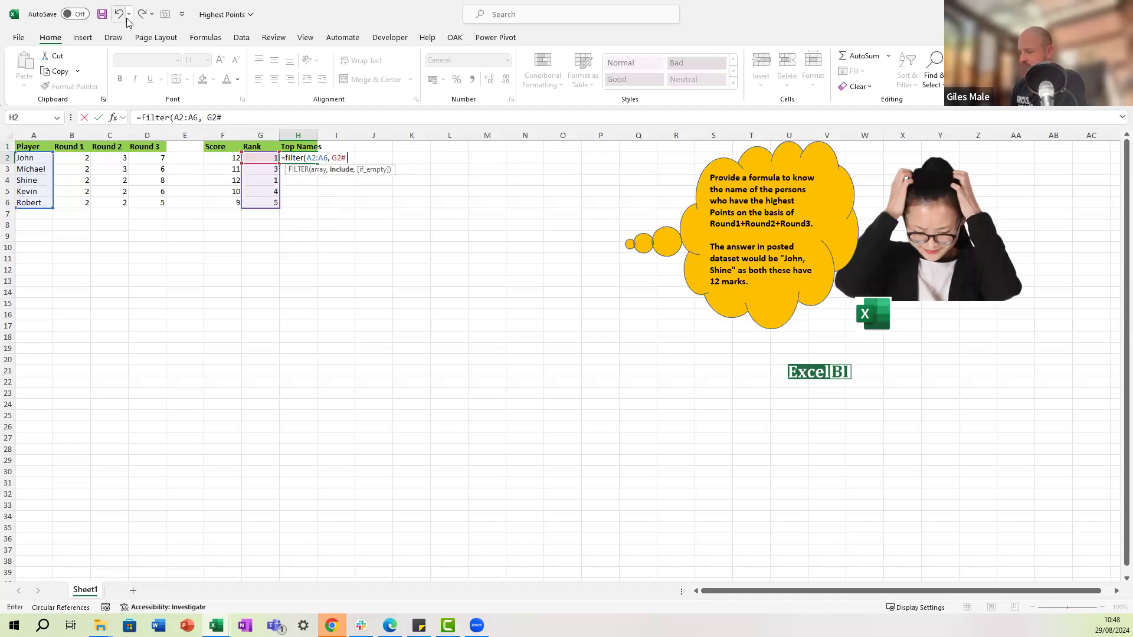
key(Return)
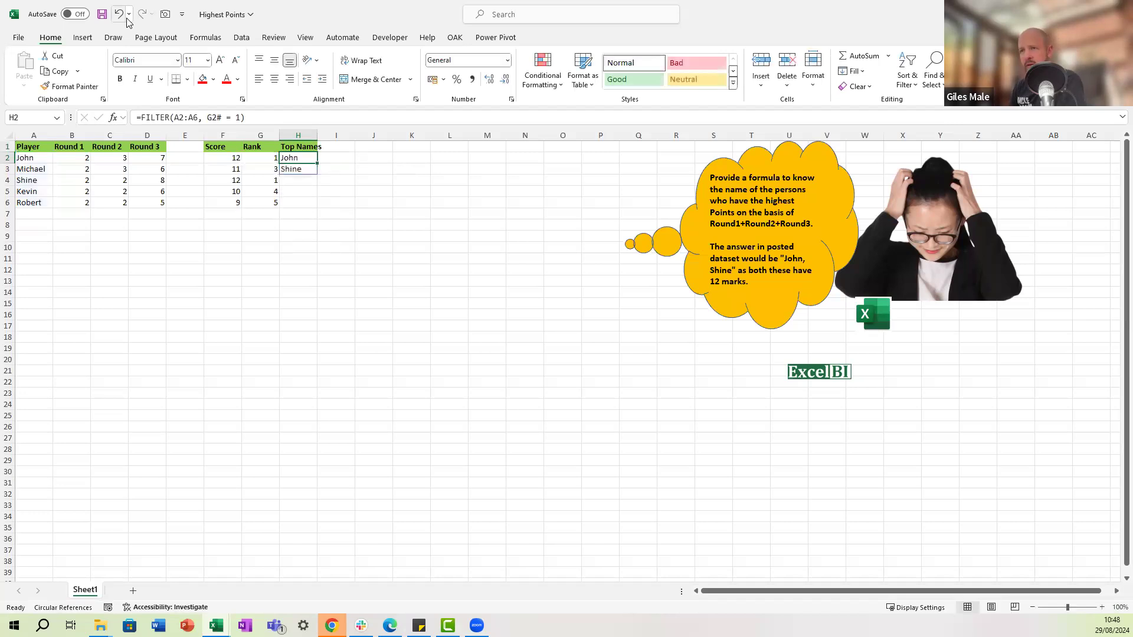
Add the header Join in I1 and start a formula in I2.
key(Up)
key(Right)
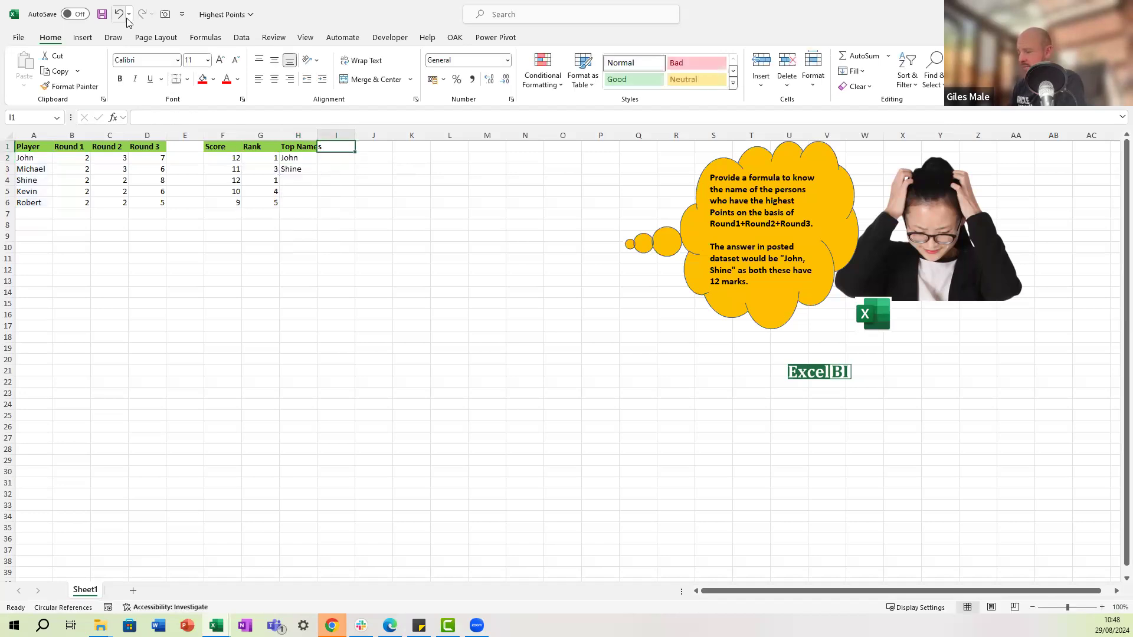
text(Join)
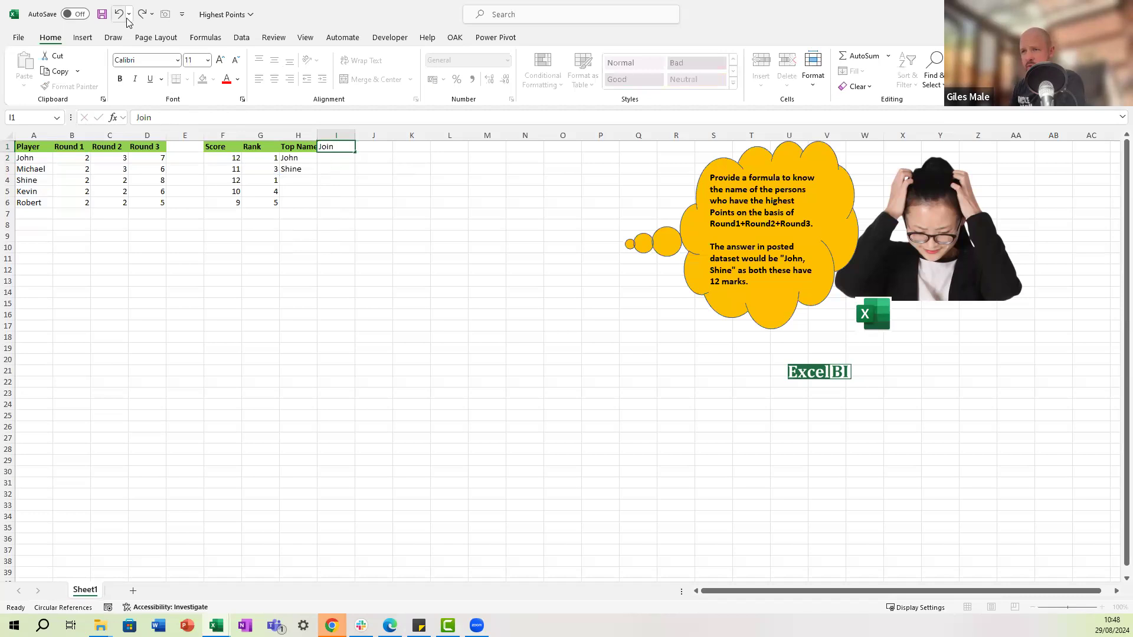
key(Return)
text(=)
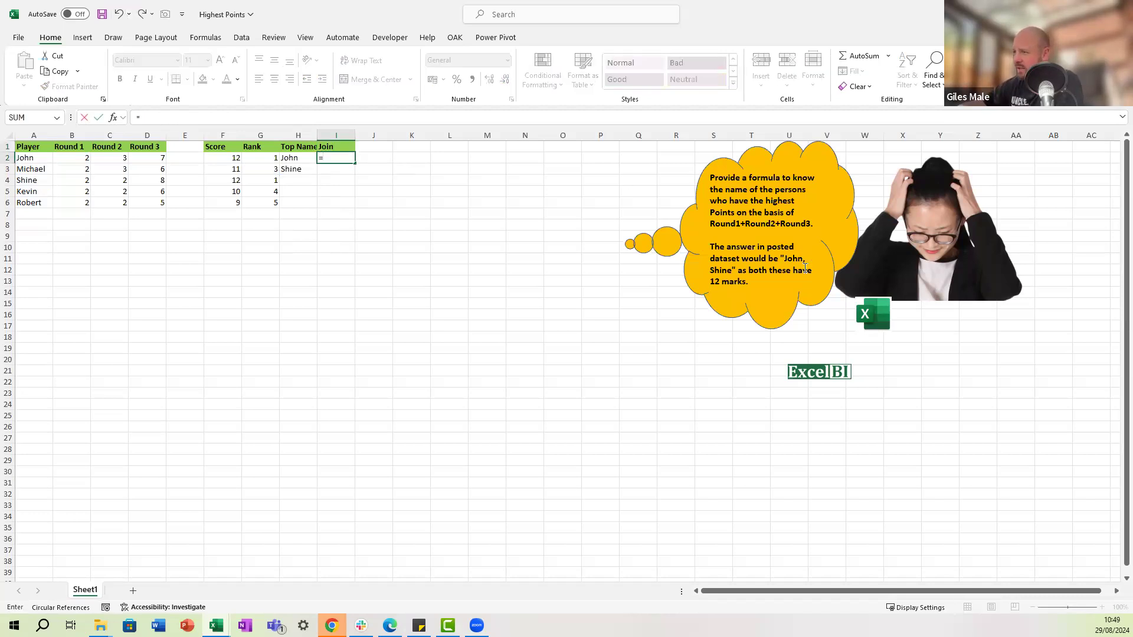
click(179, 114)
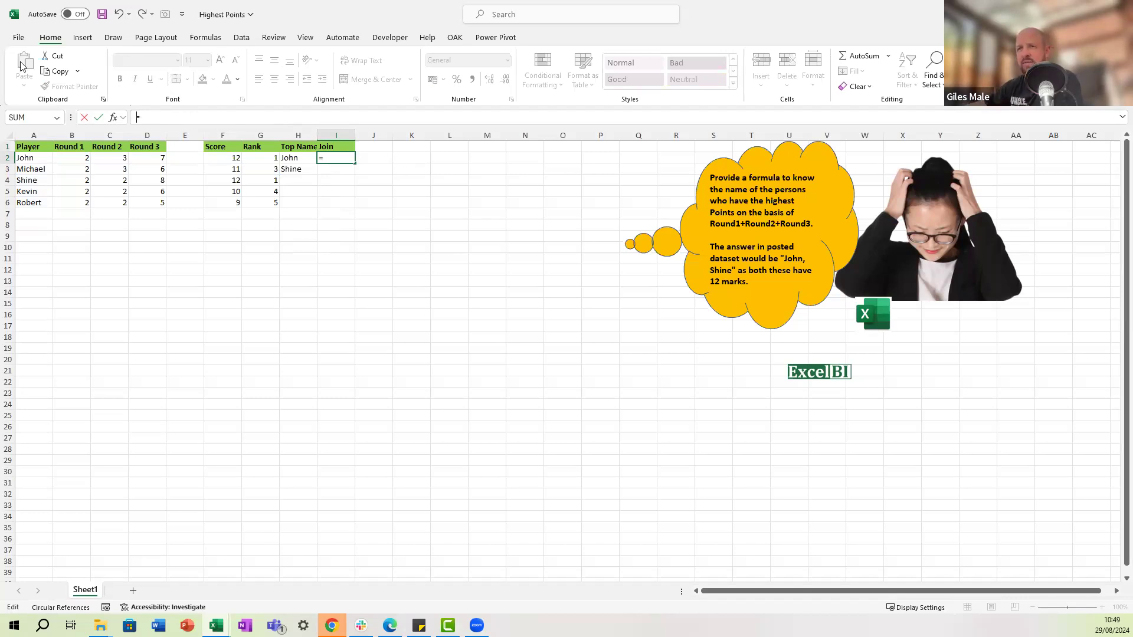
click(293, 160)
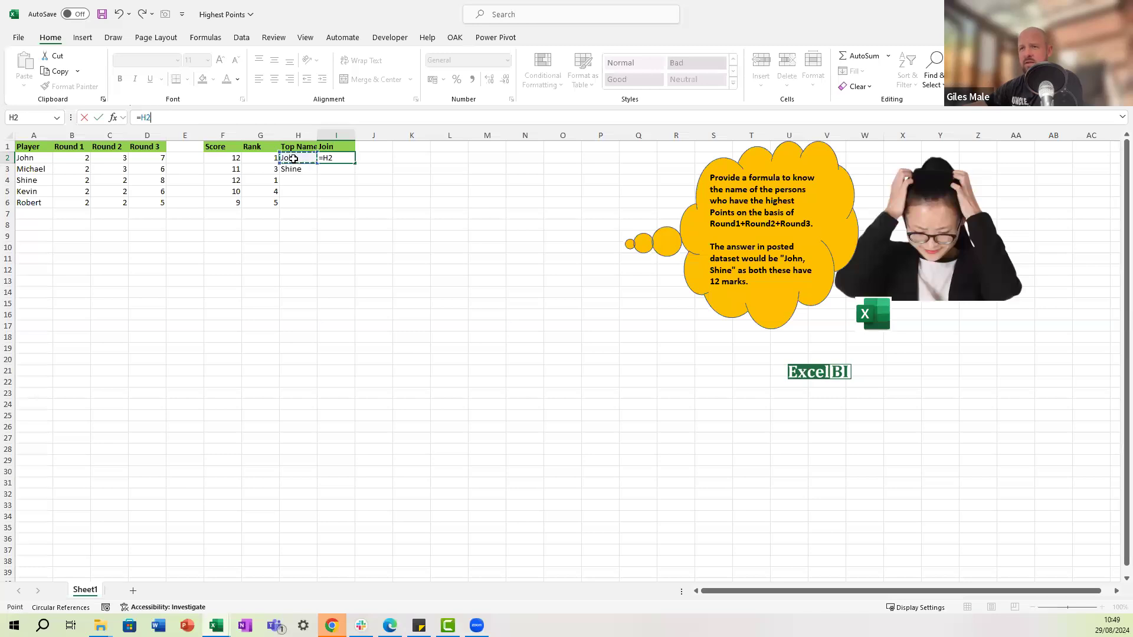
text(#)
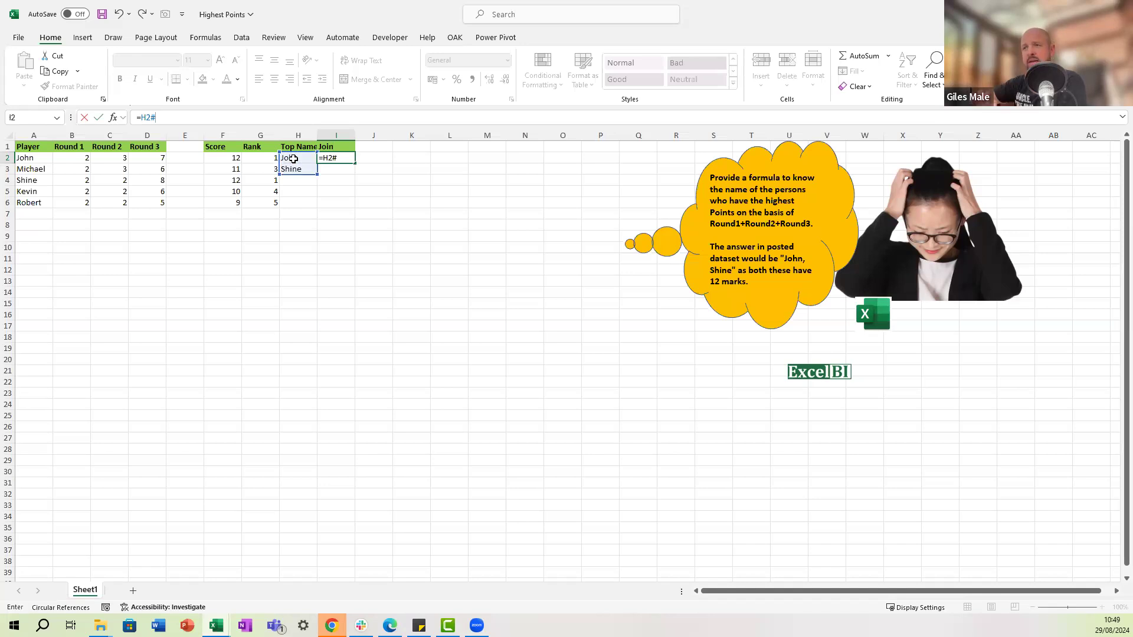
key(BackSpace)
key(BackSpace)
key(BackSpace)
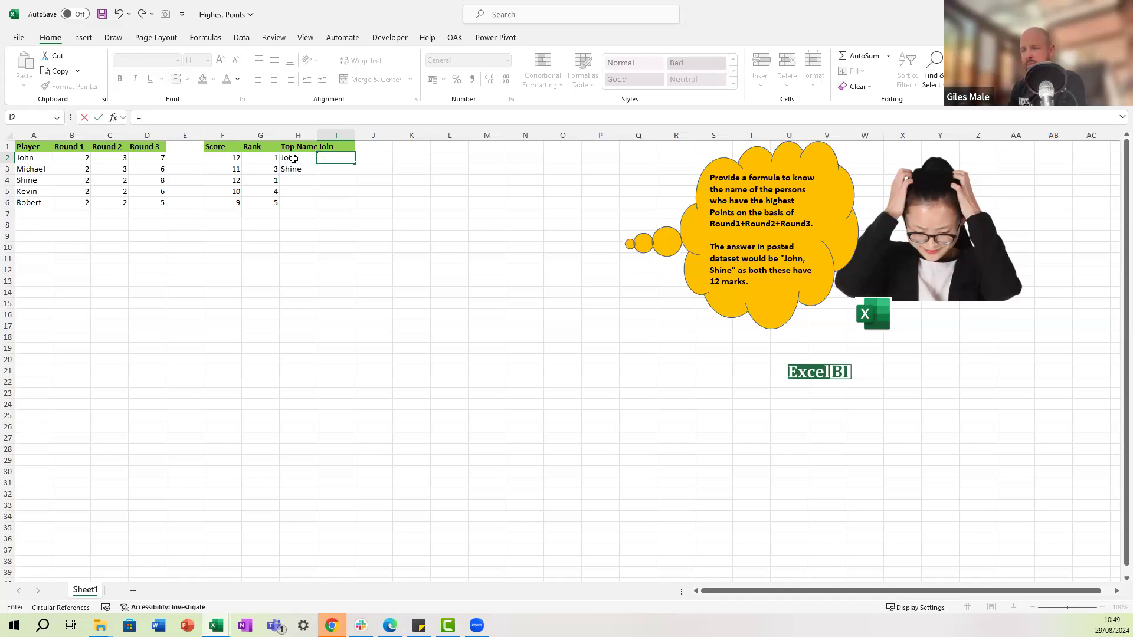
Combine the filtered names in I2 with TEXTJOIN, using ", " as delimiter, ignore_empty left blank and H2# as text.
text(textjoin()
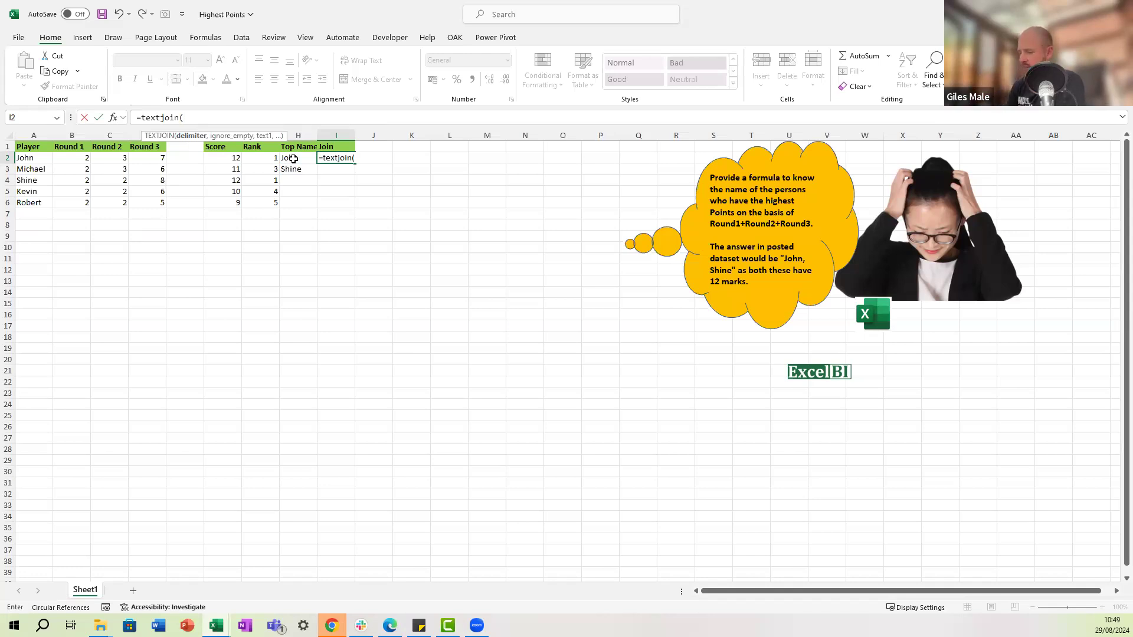
text( ", ")
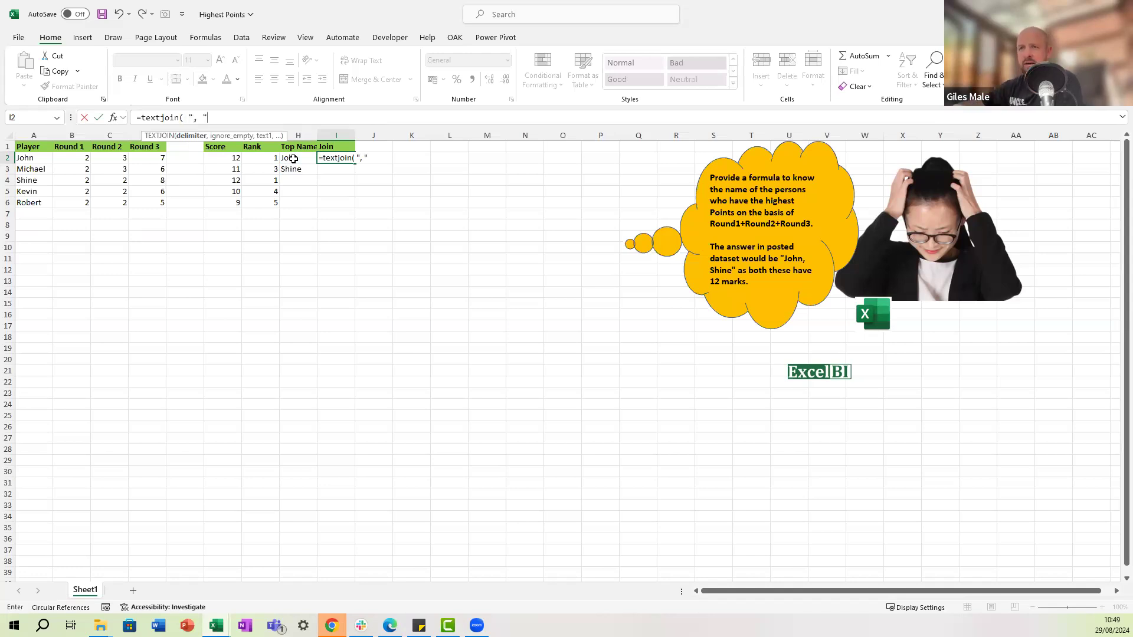
text(, )
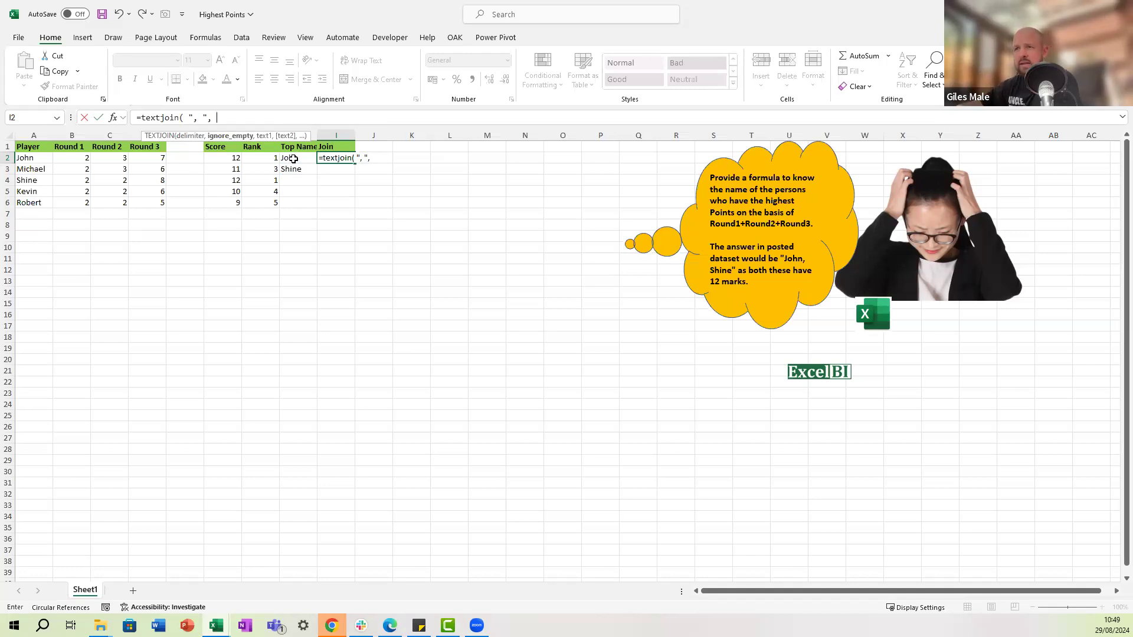
text(,)
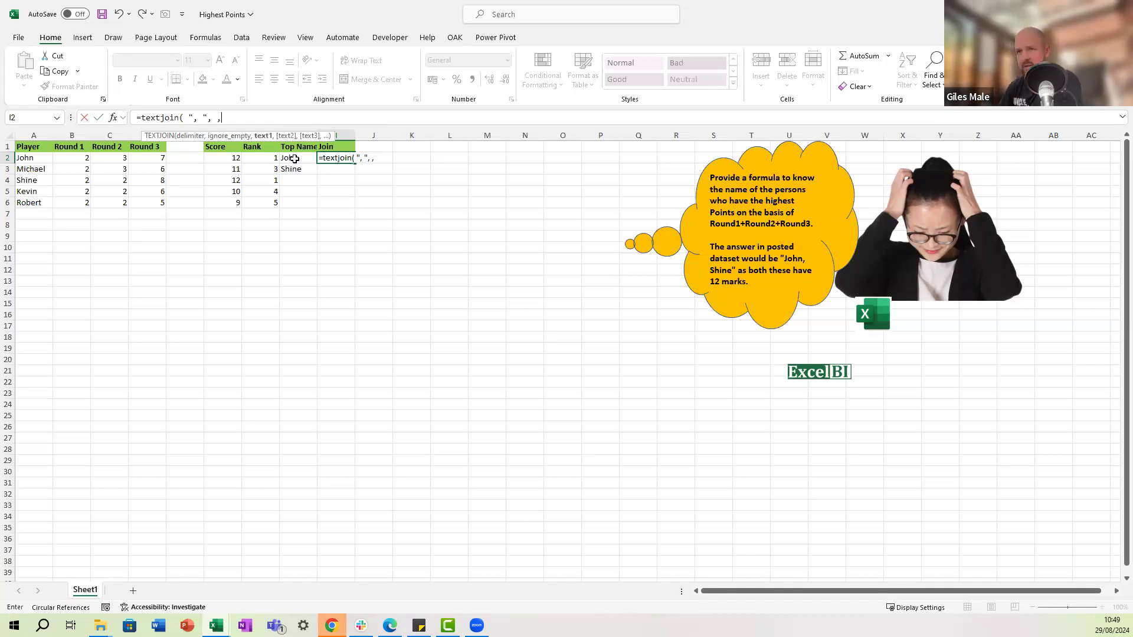
click(303, 159)
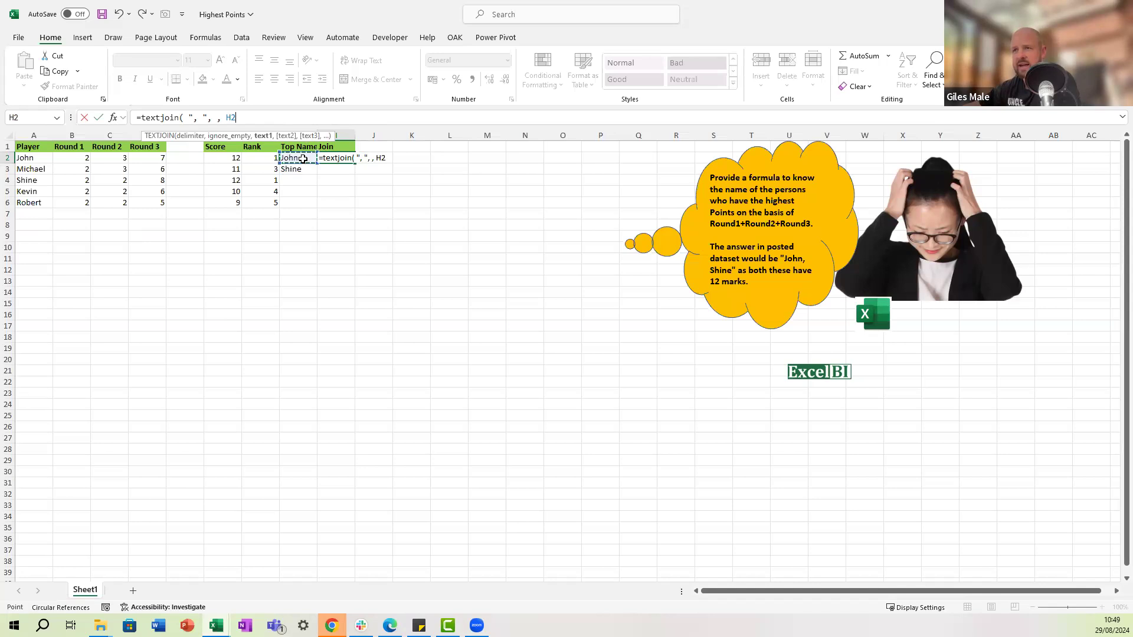
text())
key(ctrl+Return)
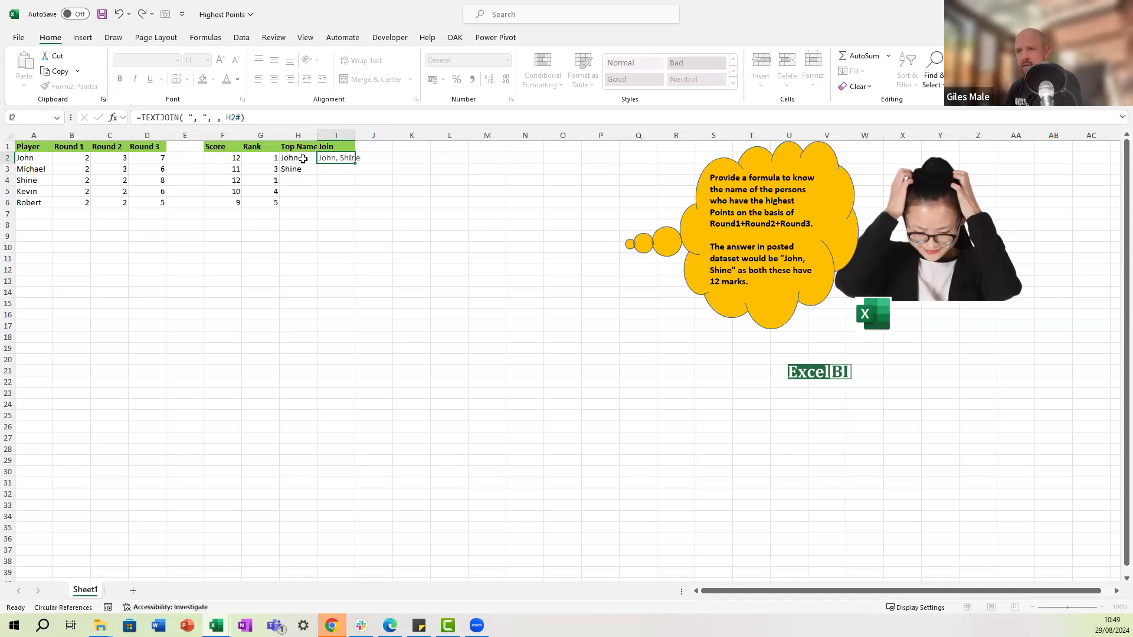
key(Right)
key(Down)
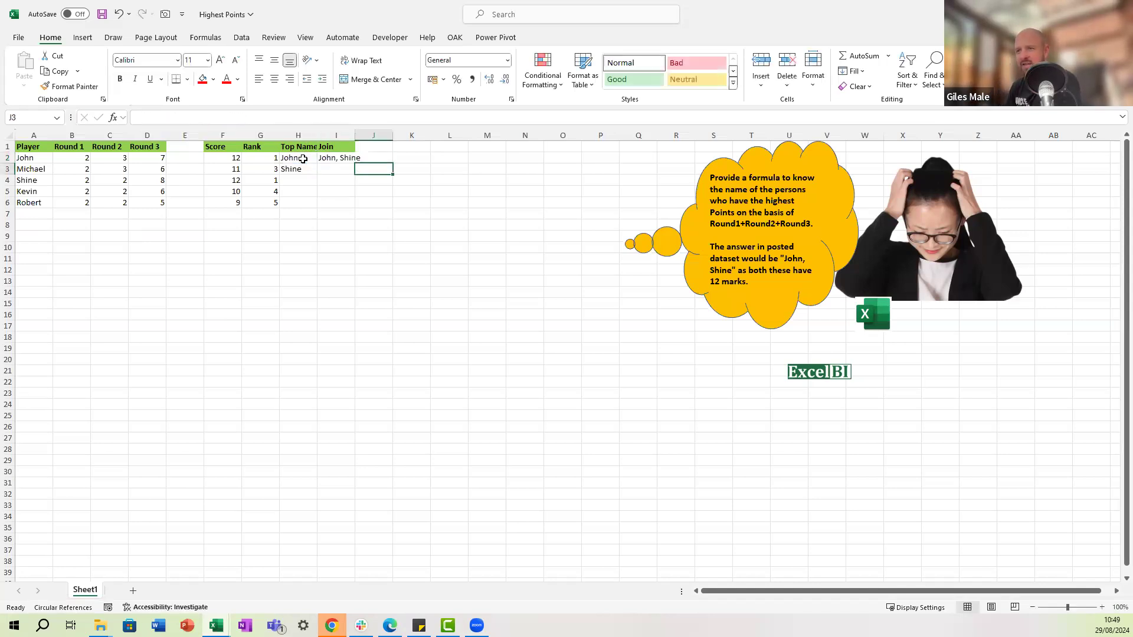
key(Left)
key(Up)
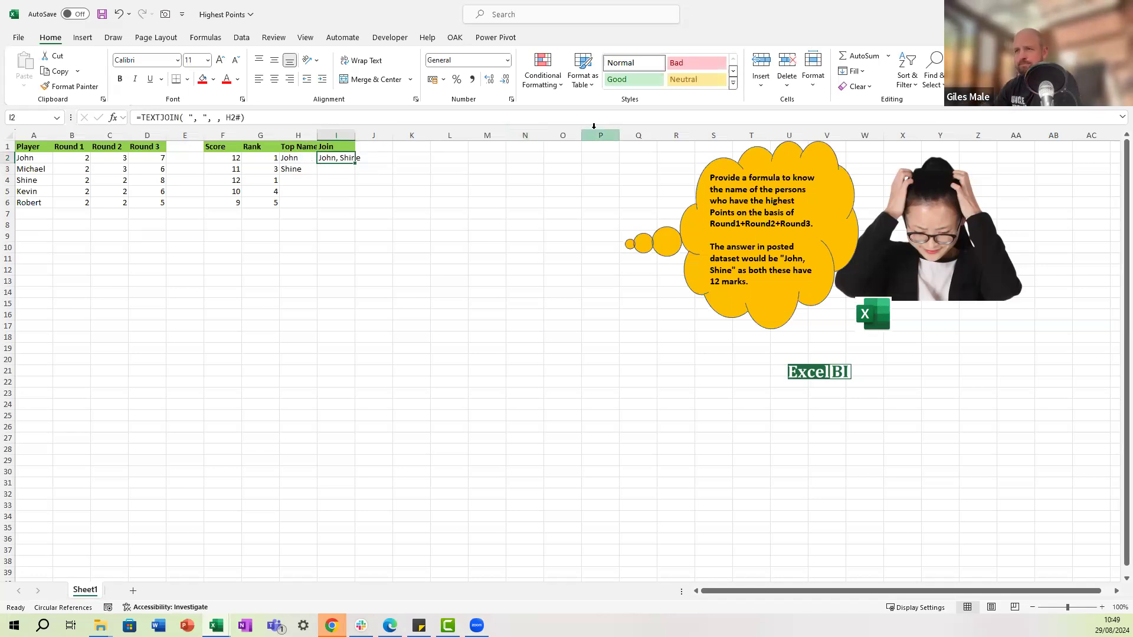
Add the header LET approach in K1.
key(Right)
key(Right)
key(Up)
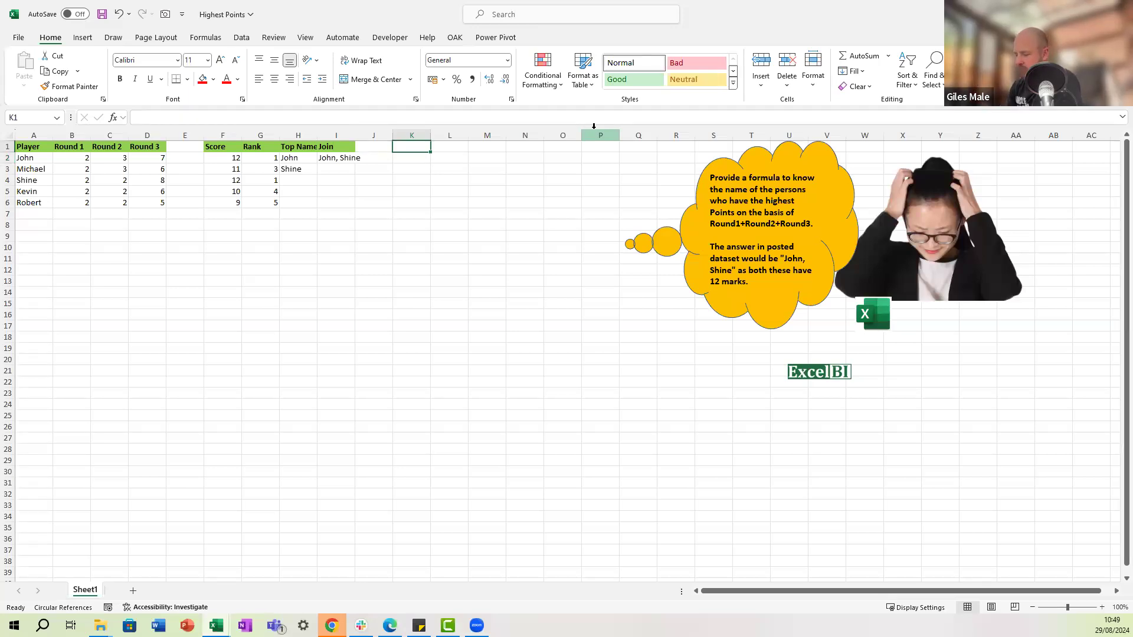
text(LET approahch)
key(Return)
Copy the full BYROW formula text from F2, leaving the cell unchanged.
key(Left)
key(Left)
key(Left)
key(Left)
key(Left)
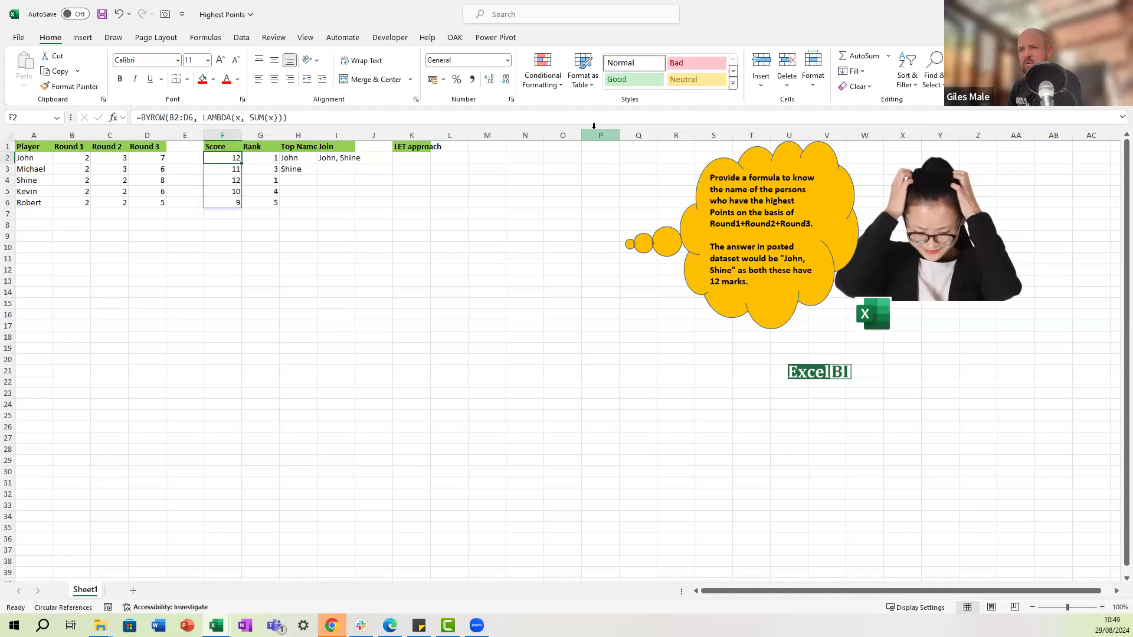
key(Right)
key(Right)
key(Left)
key(Left)
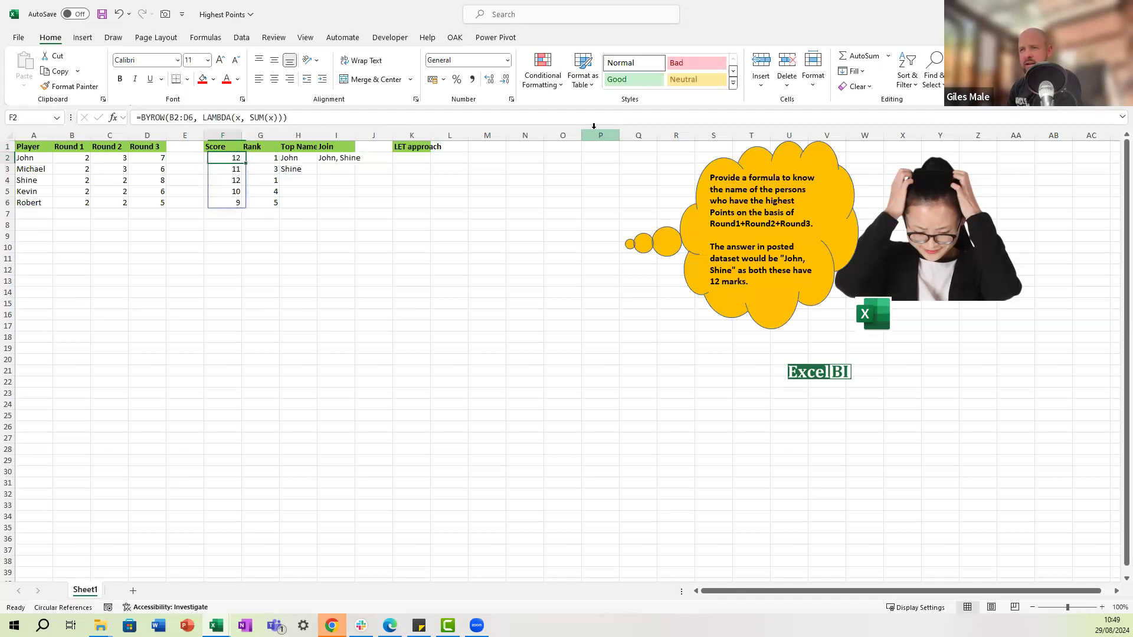
drag(310, 118, 96, 118)
key(ctrl+c)
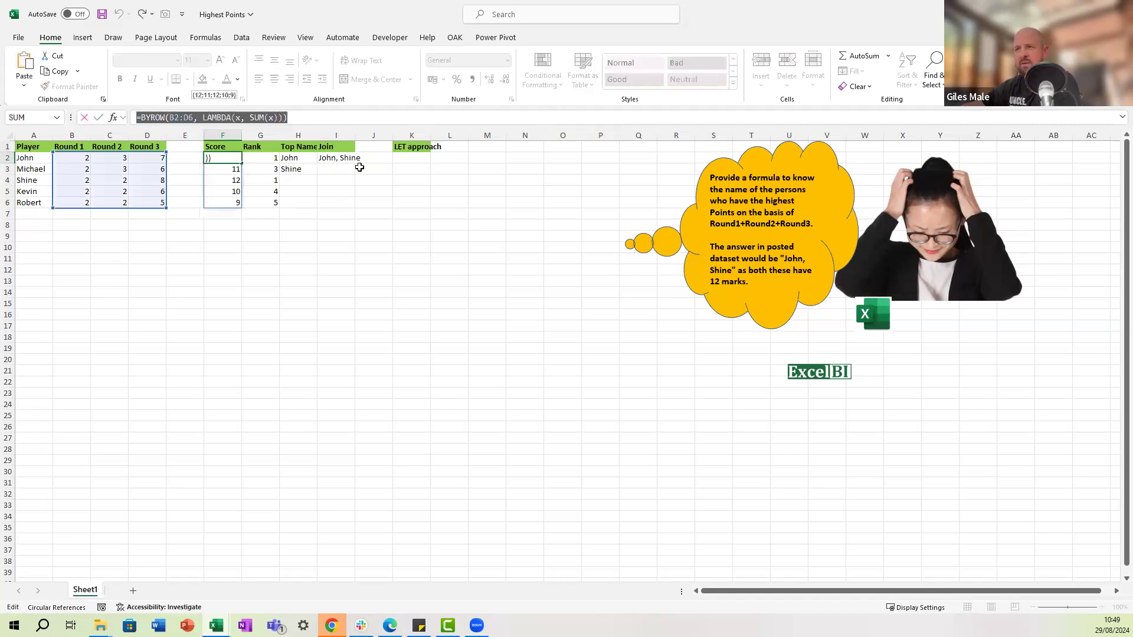
key(Escape)
Open the empty cell K2 under the LET approach header for formula entry.
click(405, 161)
click(180, 119)
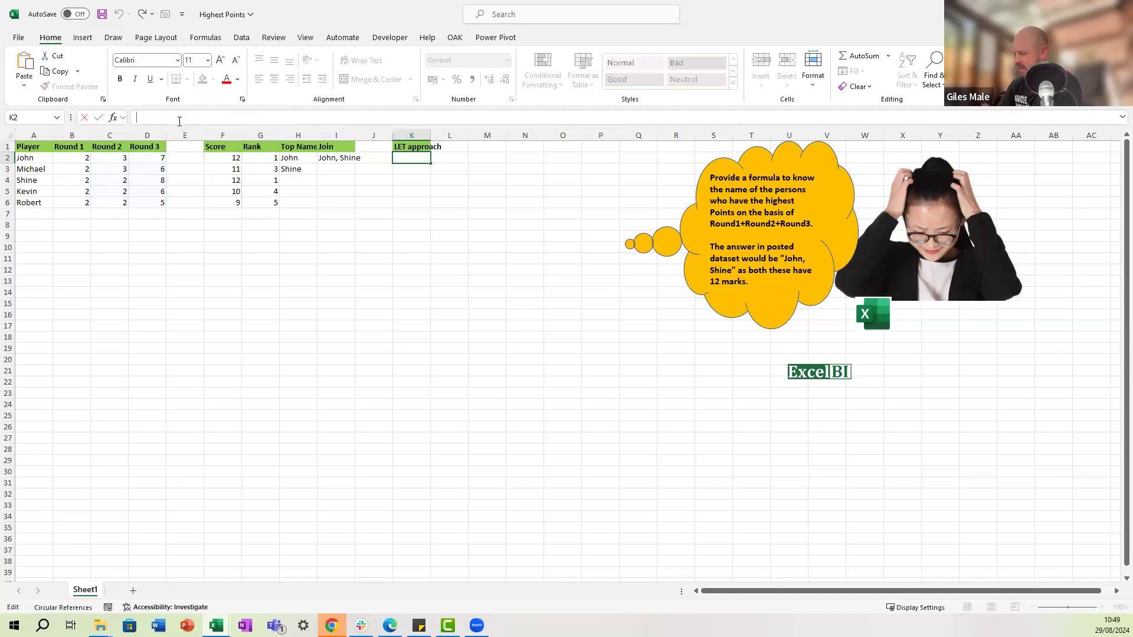
text(=)
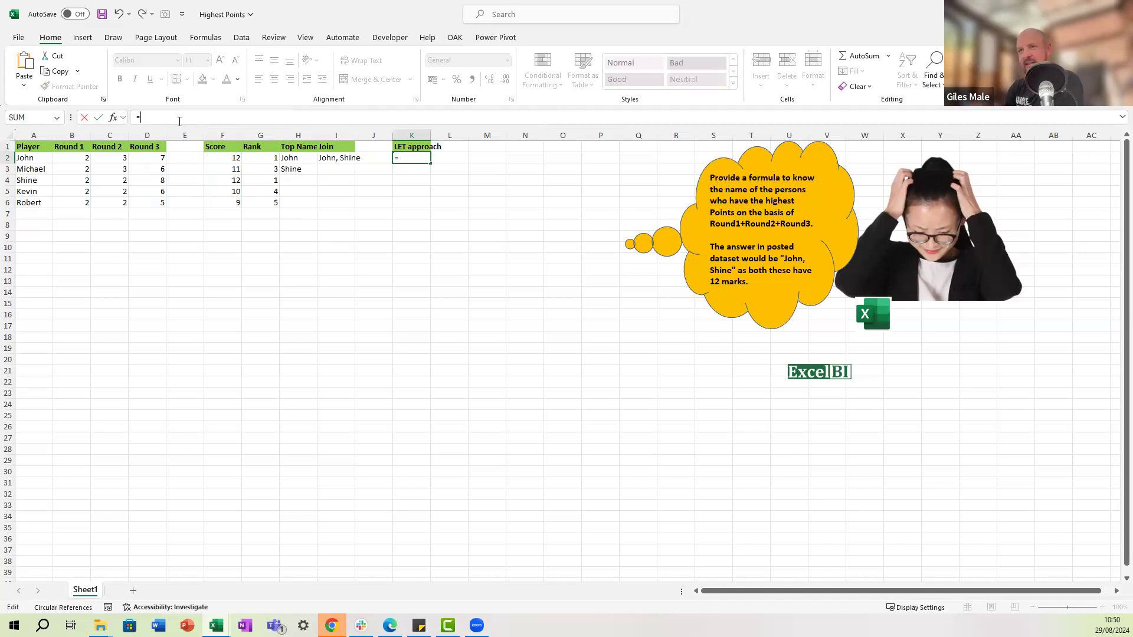
text(let)
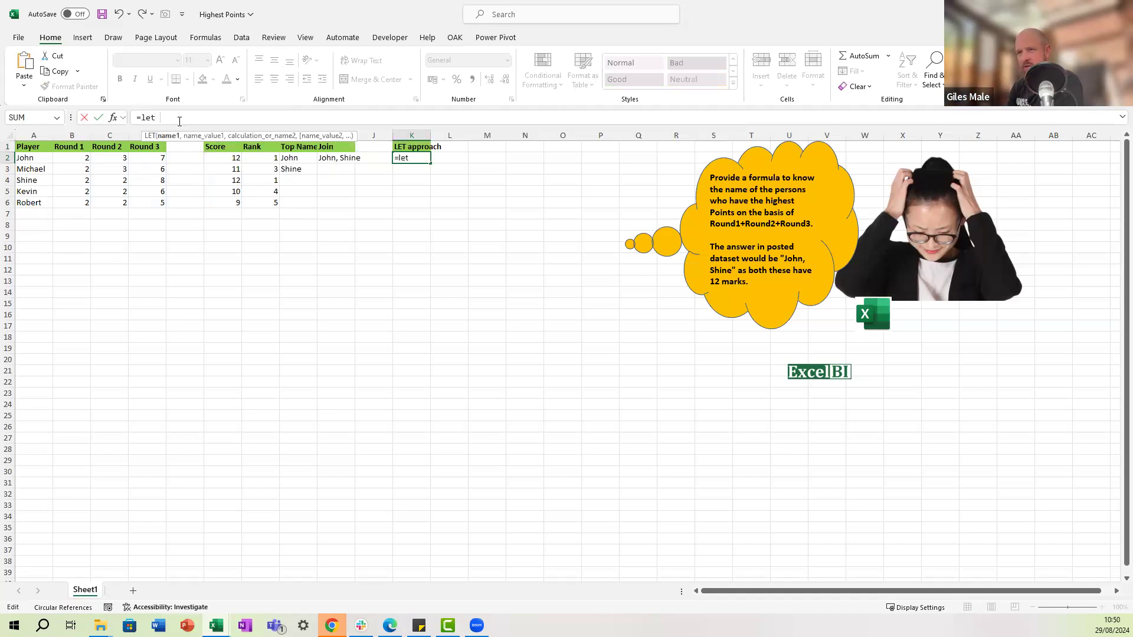
key(BackSpace)
key(BackSpace)
key(BackSpace)
key(BackSpace)
key(BackSpace)
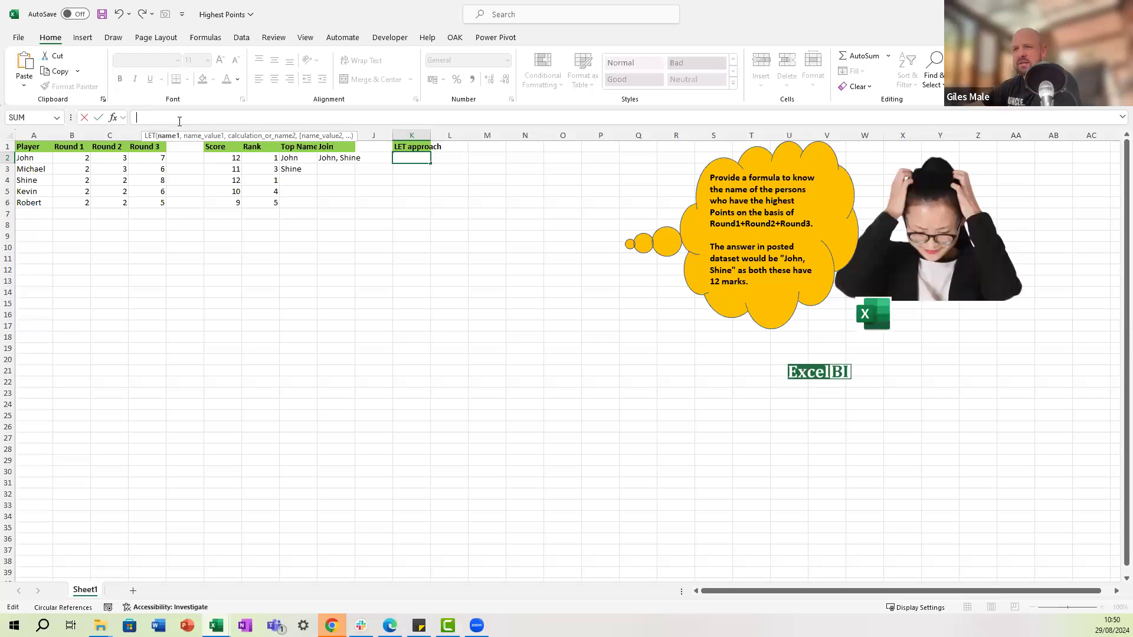
Enlarge the formula bar and start a LET formula in K2, defining Score on a new line as BYROW(B2:D6, LAMBDA(x, SUM(x))).
drag(189, 125, 206, 185)
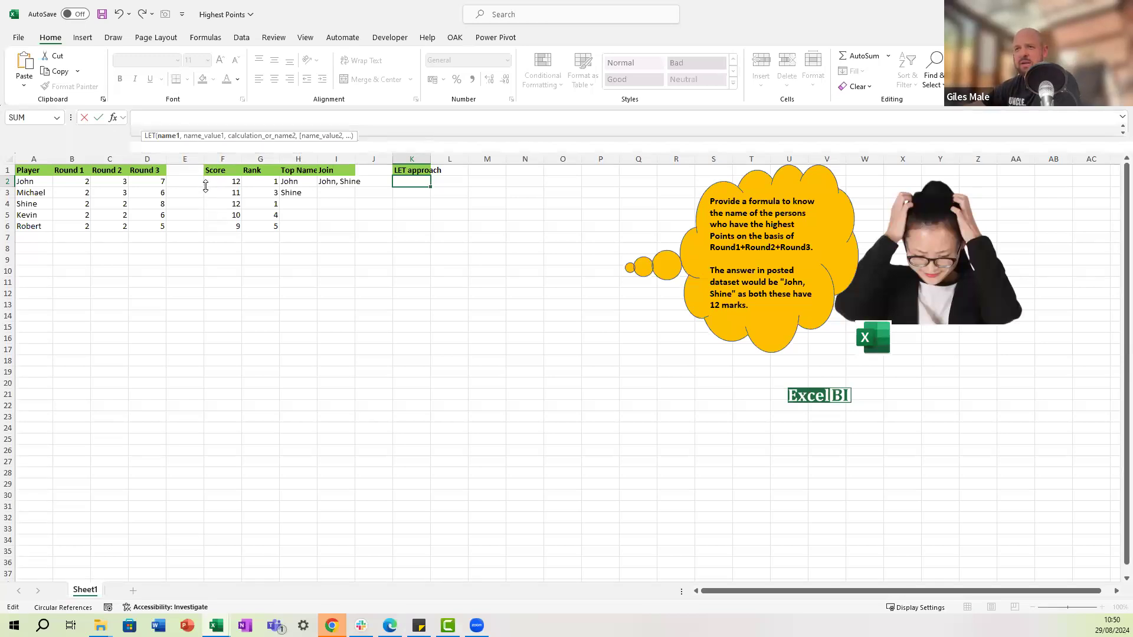
click(175, 125)
key(alt+Return)
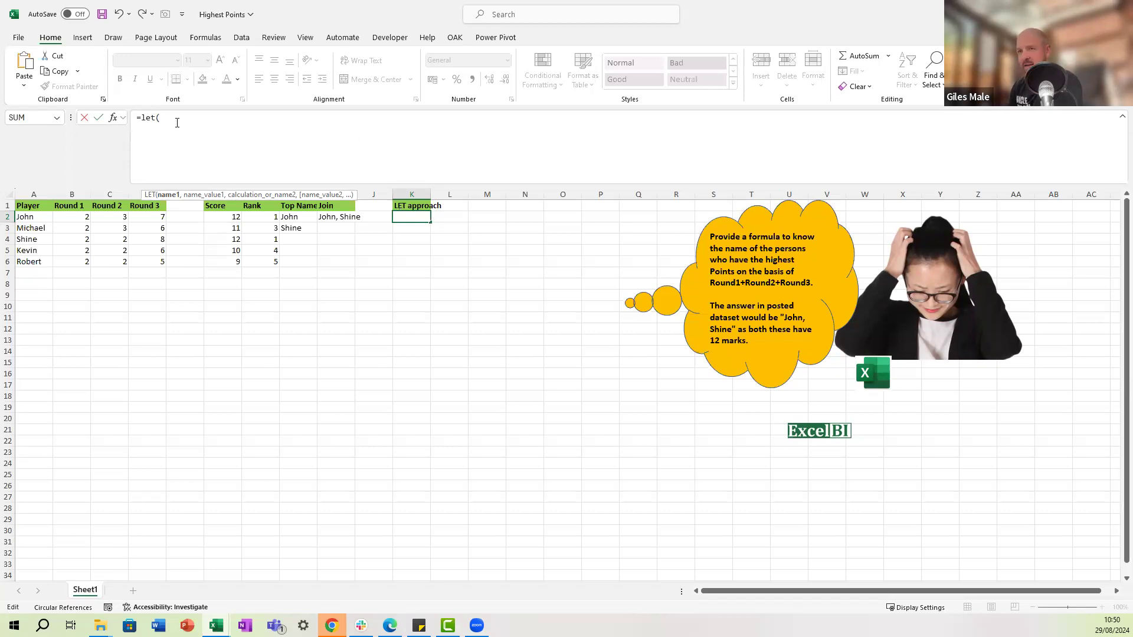
text(Score,)
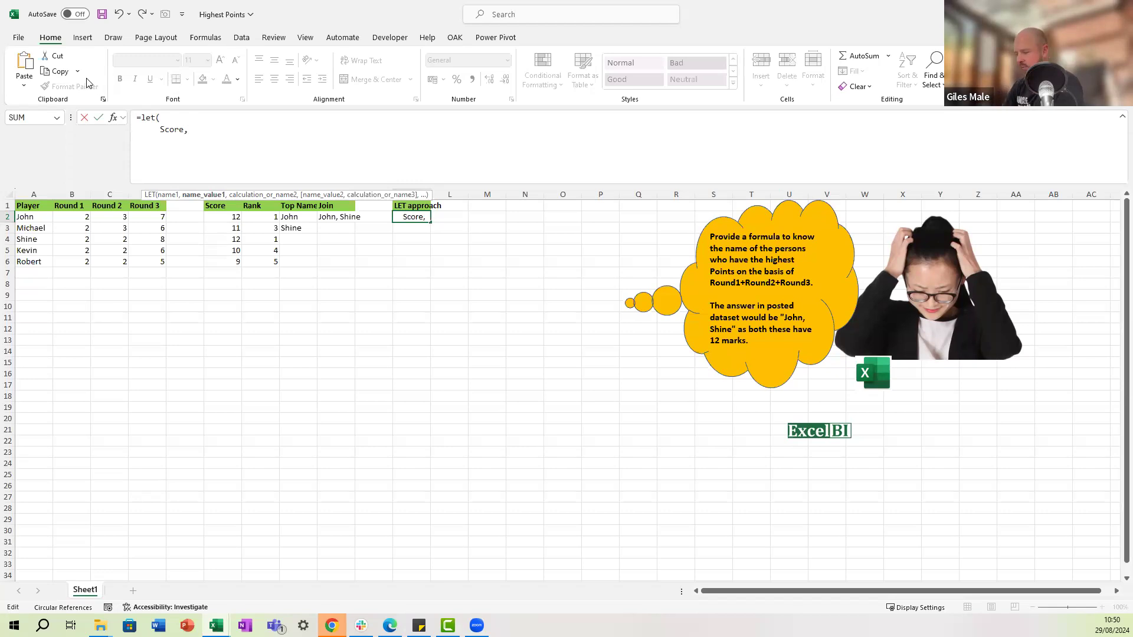
text(=BYROW(B2:D6, LAMBDA(x, SUM(x))))
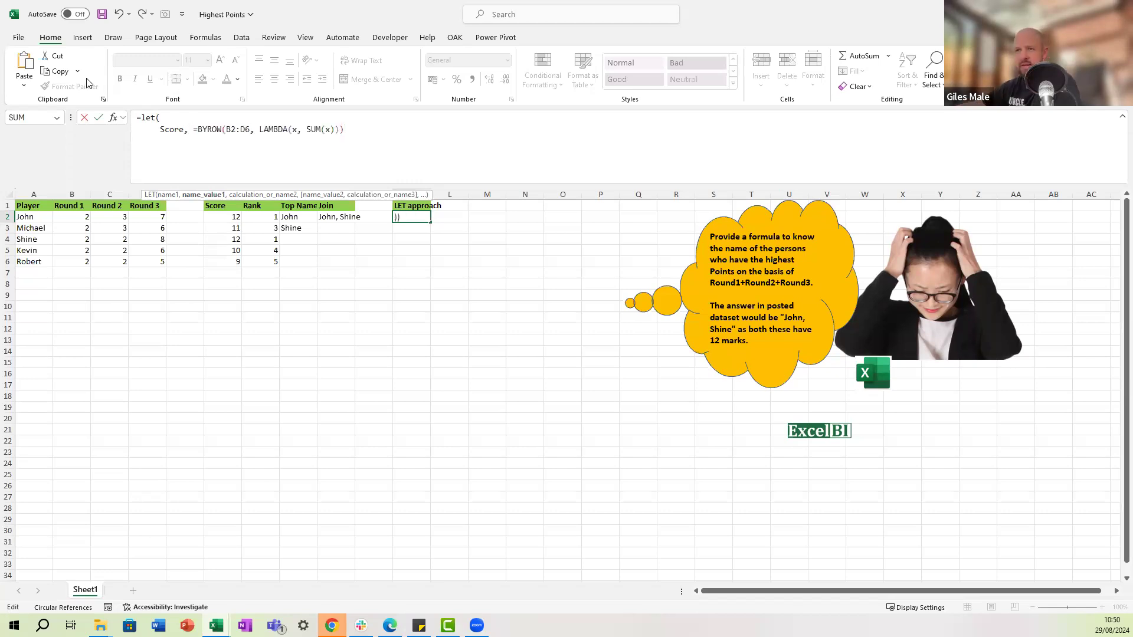
click(198, 131)
key(BackSpace)
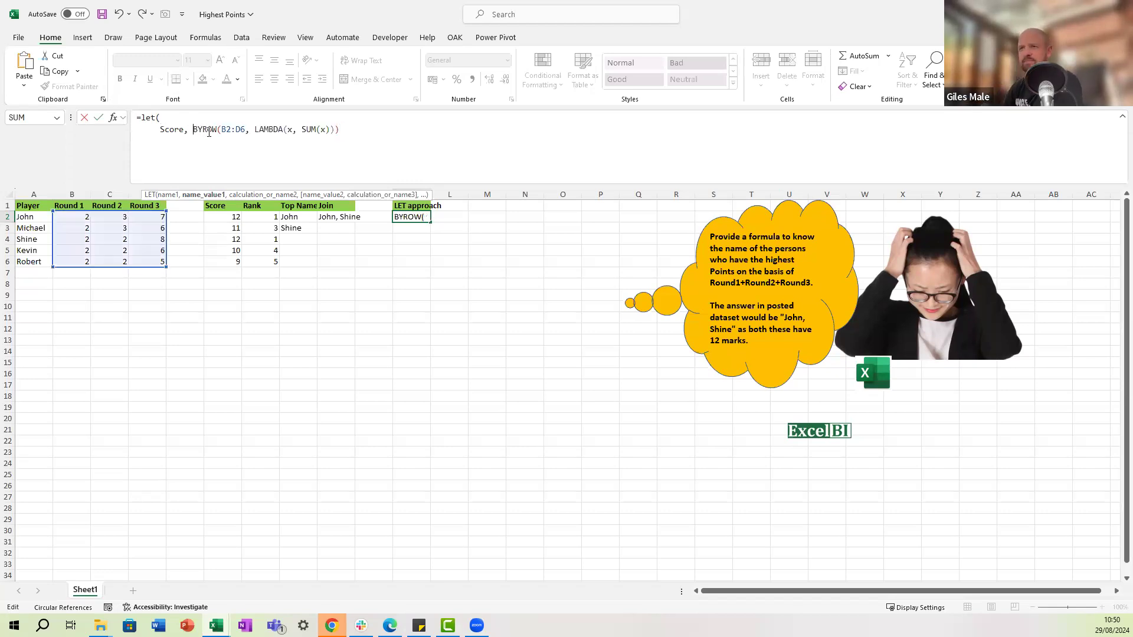
click(365, 131)
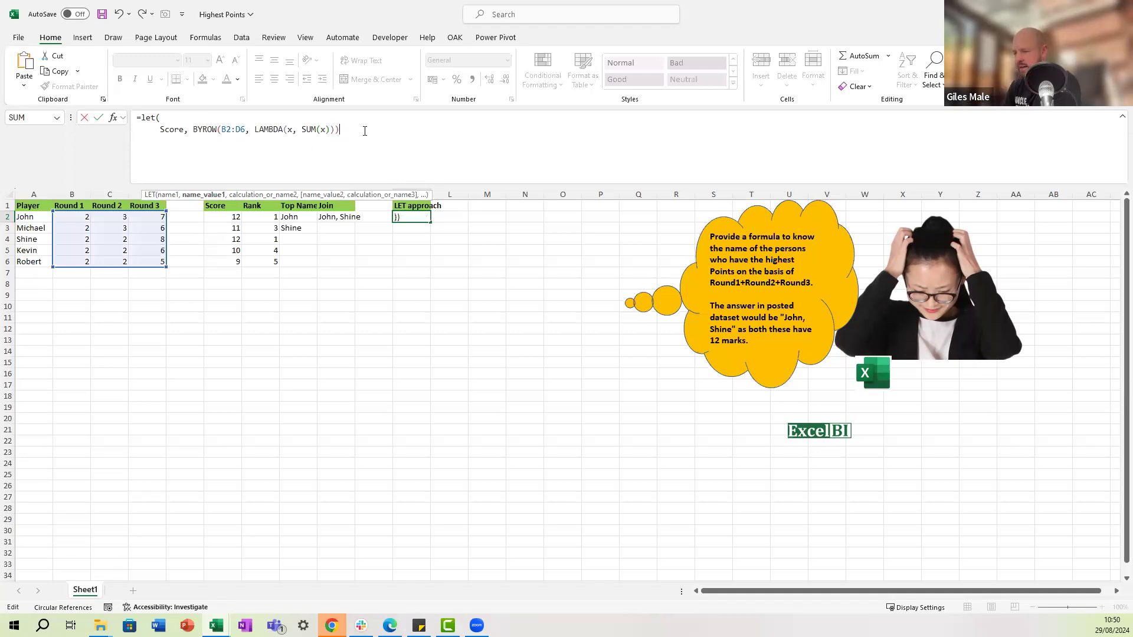
Add Score on a new line as the LET calculation and commit the formula in K2.
text(,     )
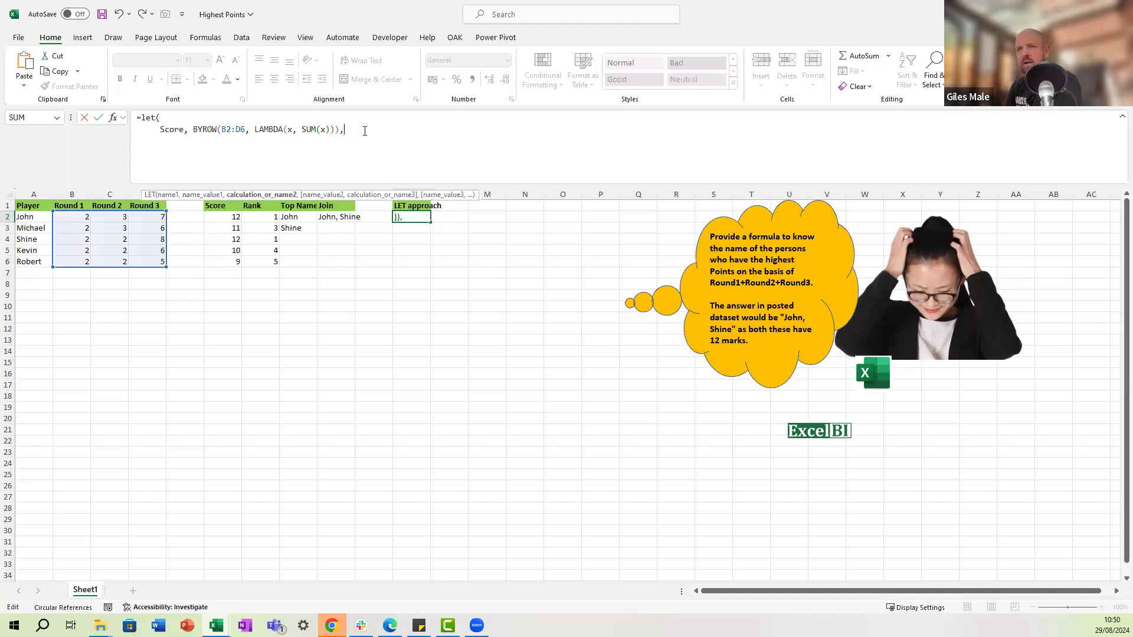
text(Score)
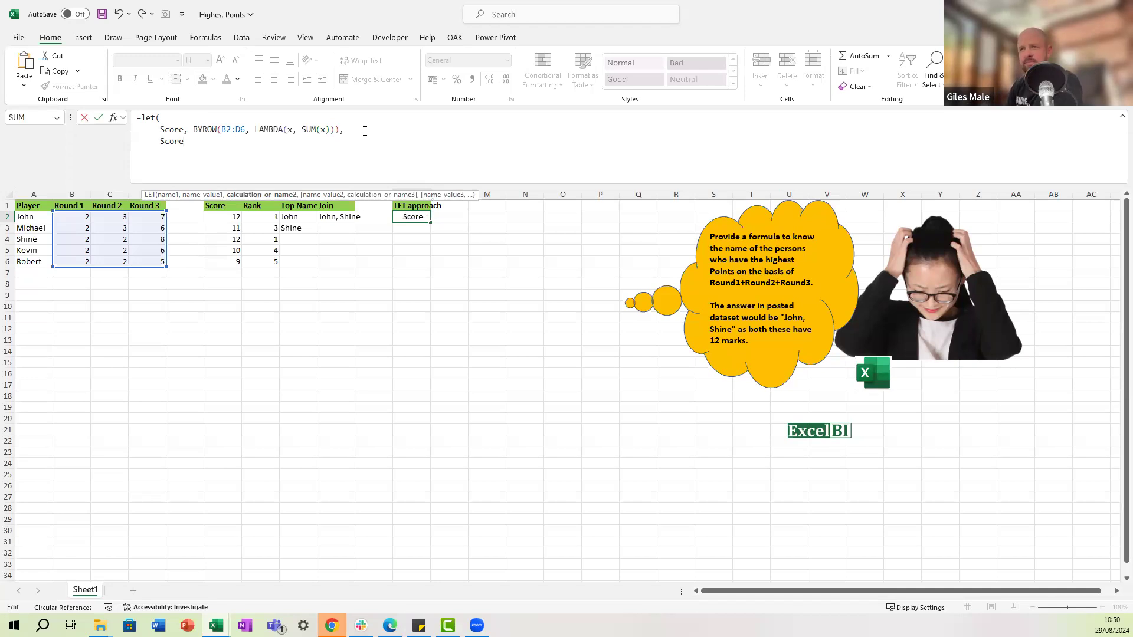
text())
key(ctrl+Return)
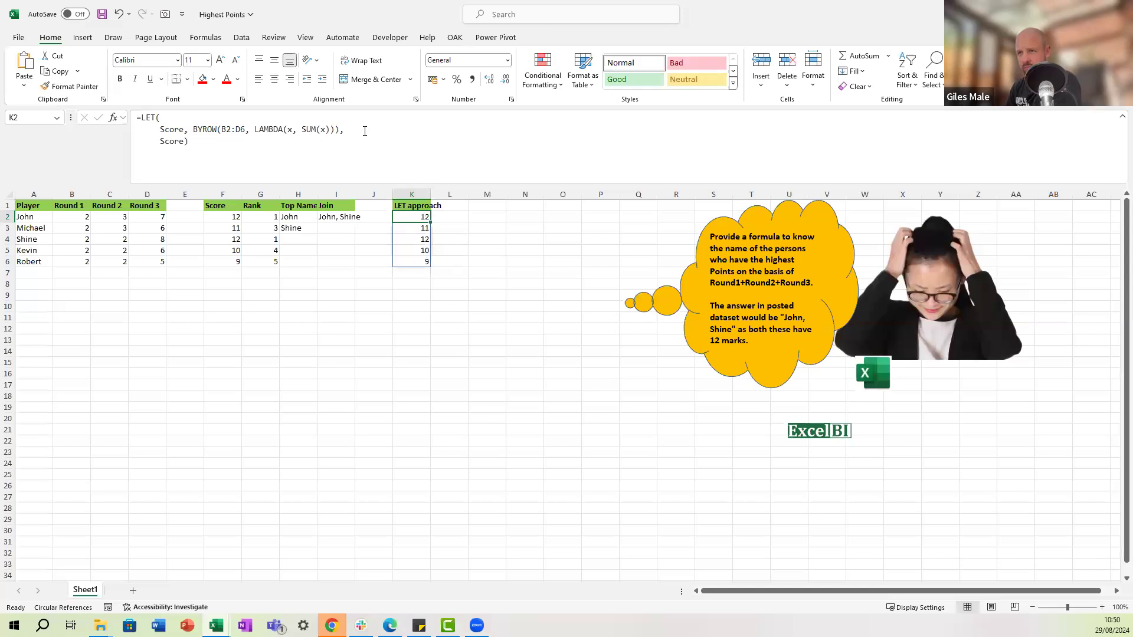
Copy the RANK.EQ(F2#, F2#) text without the equals sign from G2, leaving the cell unchanged.
key(Left)
key(Left)
key(Left)
key(Left)
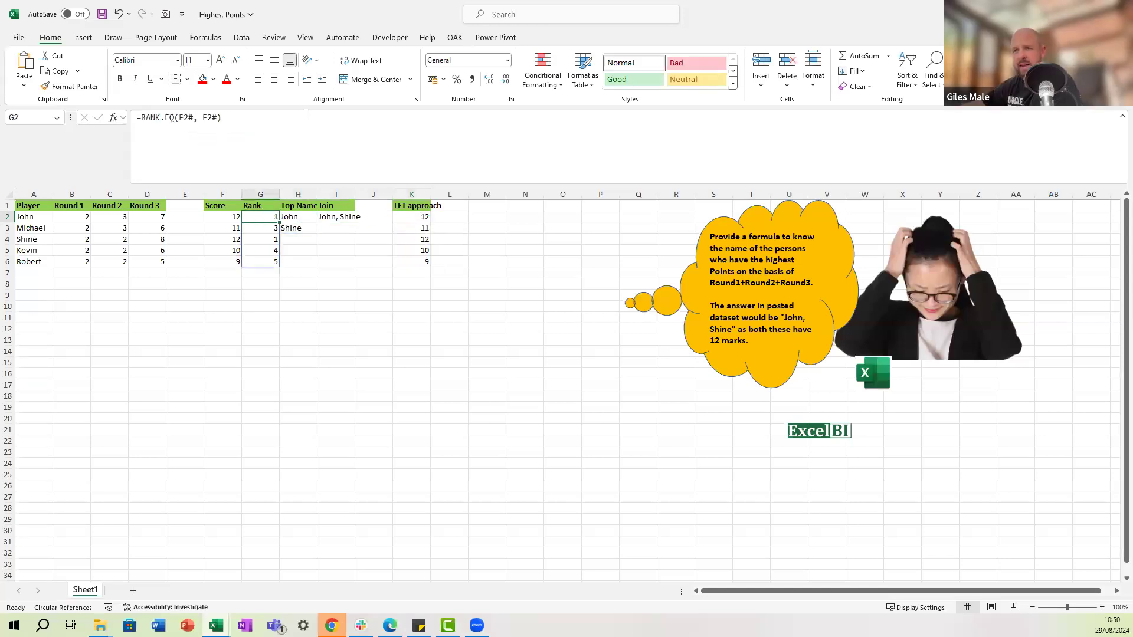
drag(222, 118, 140, 118)
key(ctrl+c)
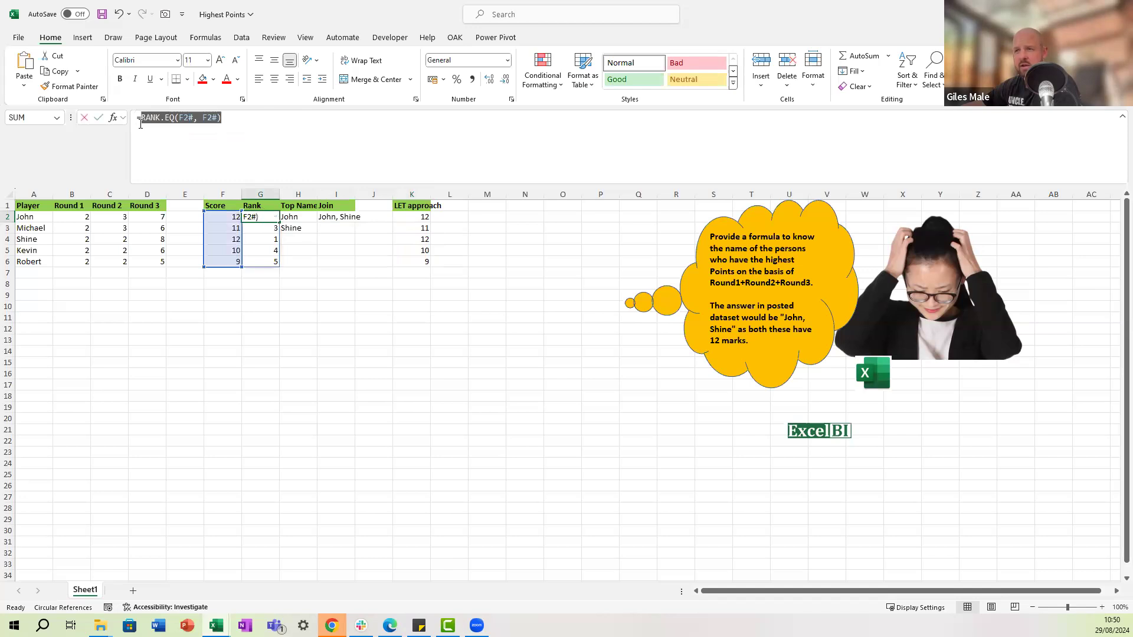
key(Escape)
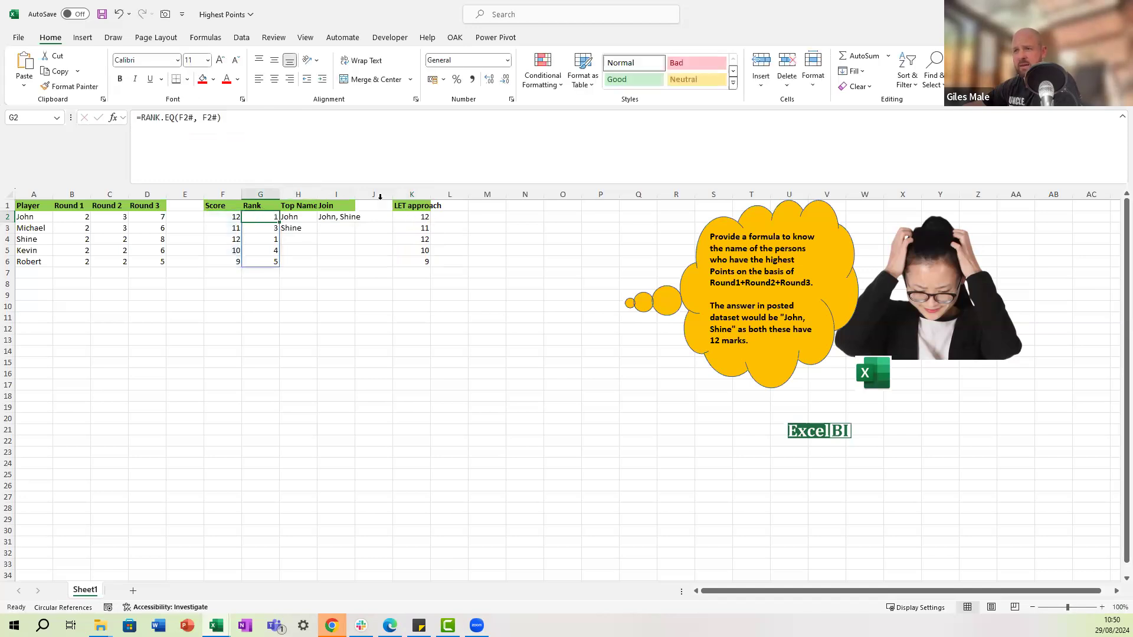
In K2's LET formula, replace the final Score with the name Ranking defined as the copied RANK.EQ(F2#, F2#).
key(Right)
key(Right)
key(Right)
key(Right)
drag(184, 141, 160, 141)
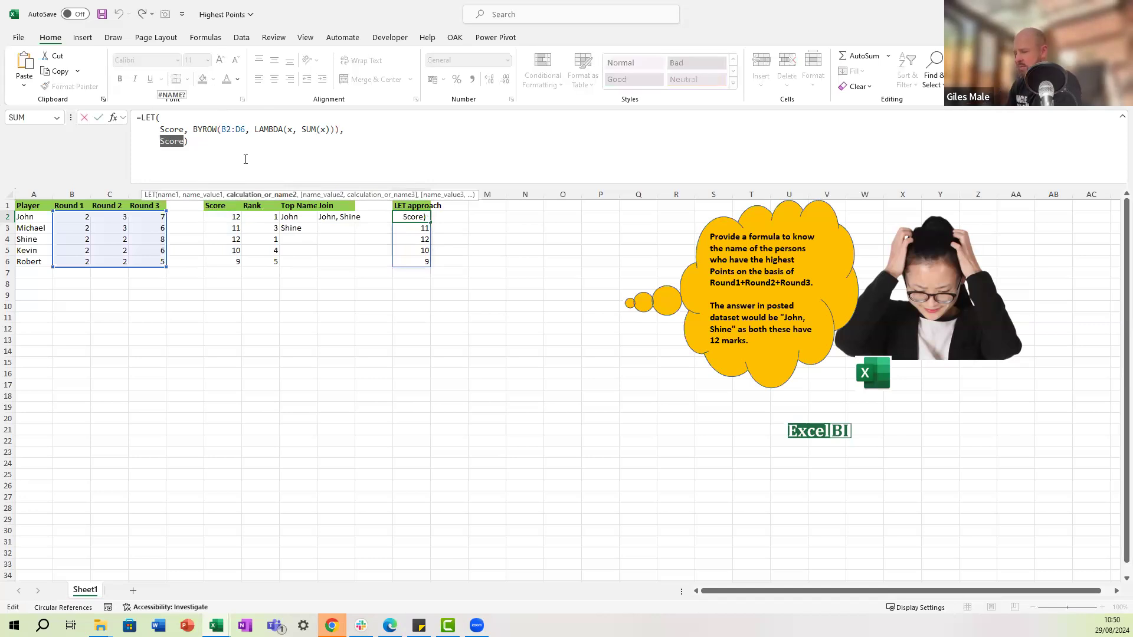
text(Ranking,)
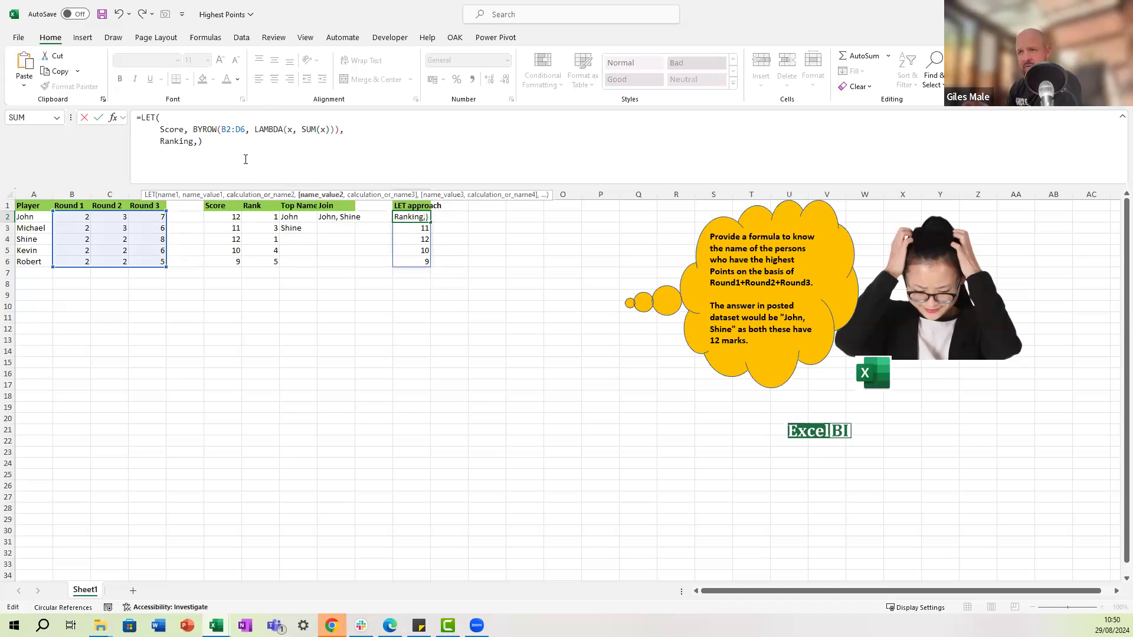
key(ctrl+v)
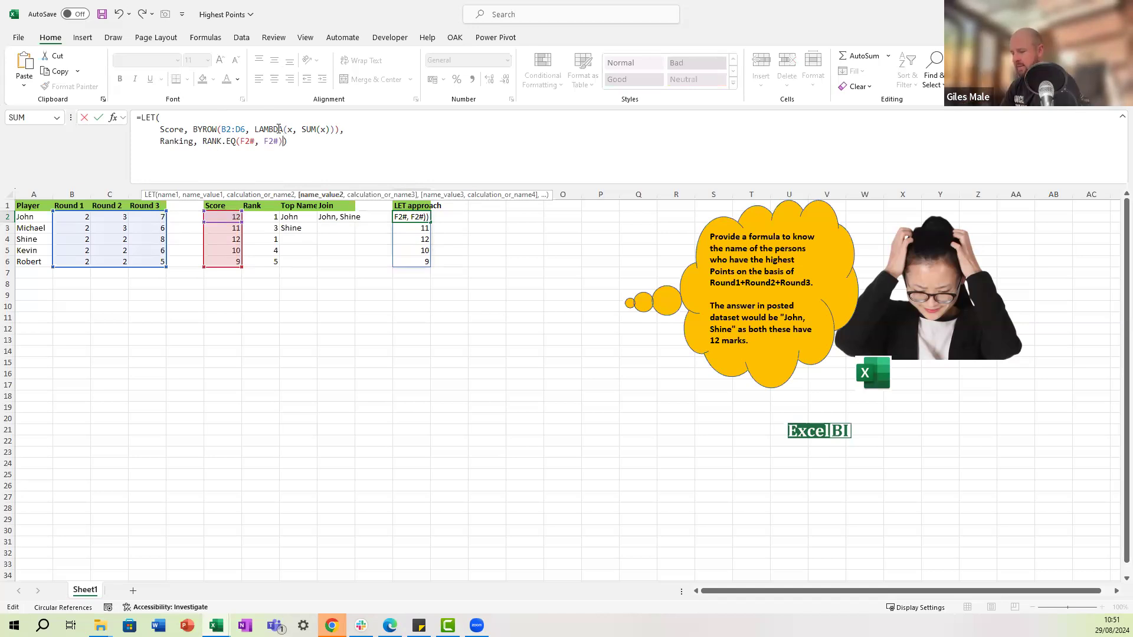
Add Ranking on a new line as the LET calculation and commit the formula in K2.
text(,)
key(alt+Return)
text(R)
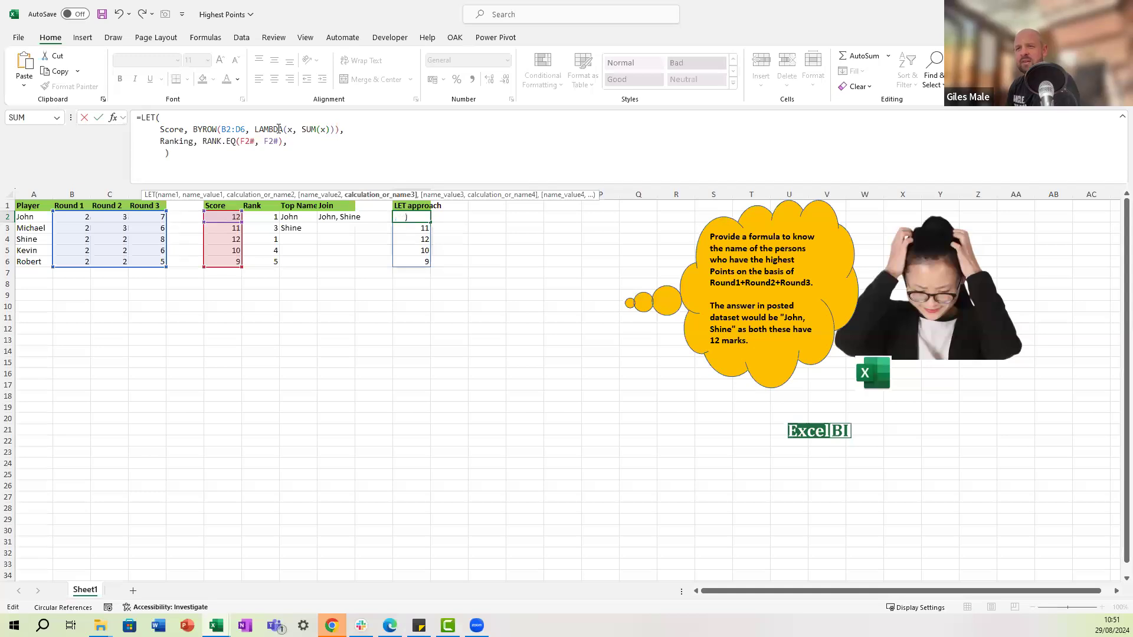
text(anking)
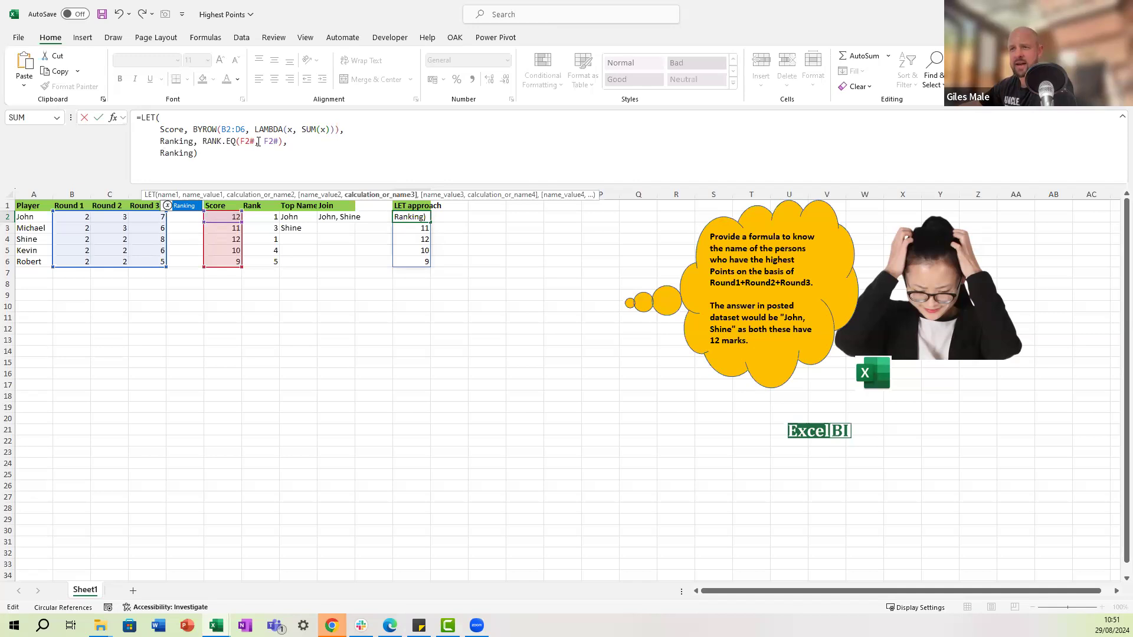
key(ctrl+Return)
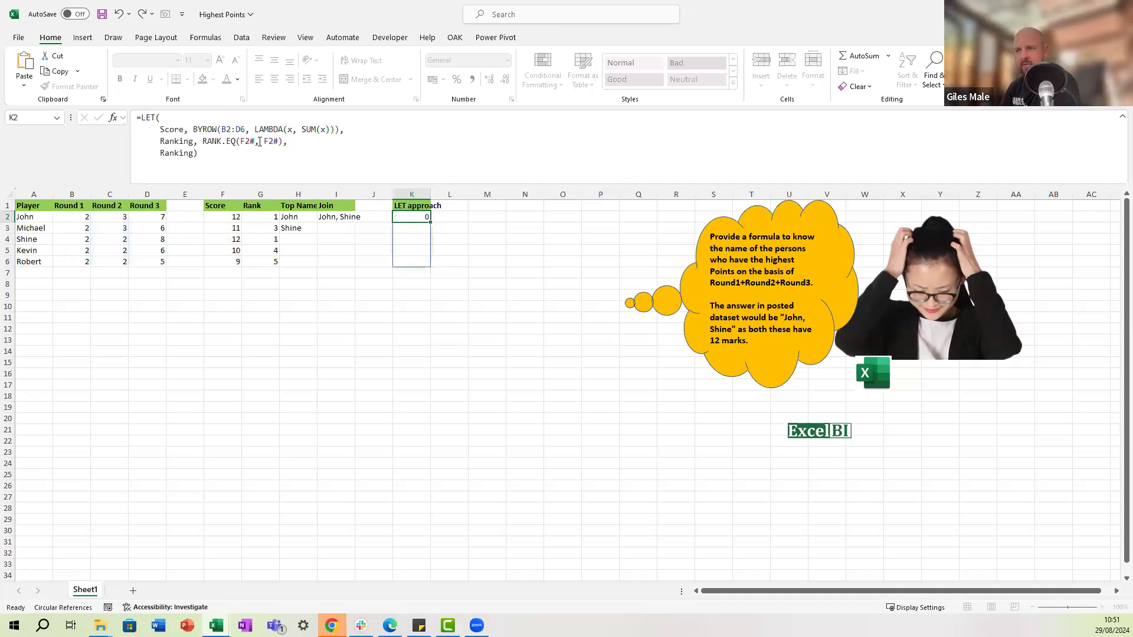
Check the helper rank formula in G2 against the LET formula in K2.
key(Left)
key(Right)
key(Left)
key(Left)
key(Left)
key(Left)
key(Right)
key(Right)
key(Right)
key(Right)
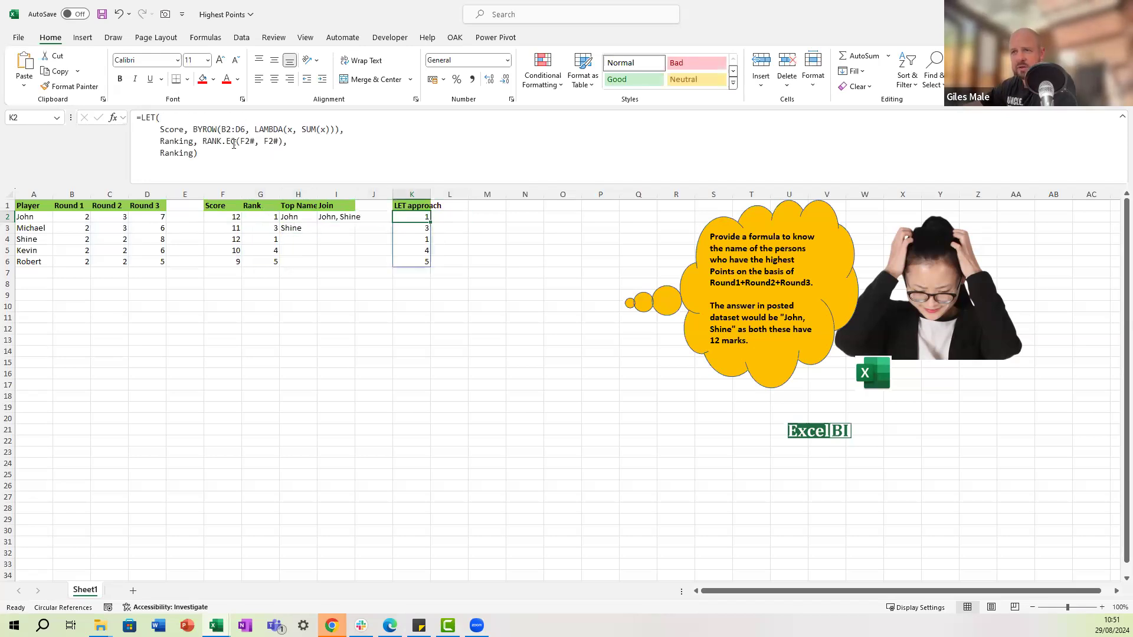
Replace both F2# arguments of RANK.EQ in K2's LET formula with Score and commit it.
click(251, 141)
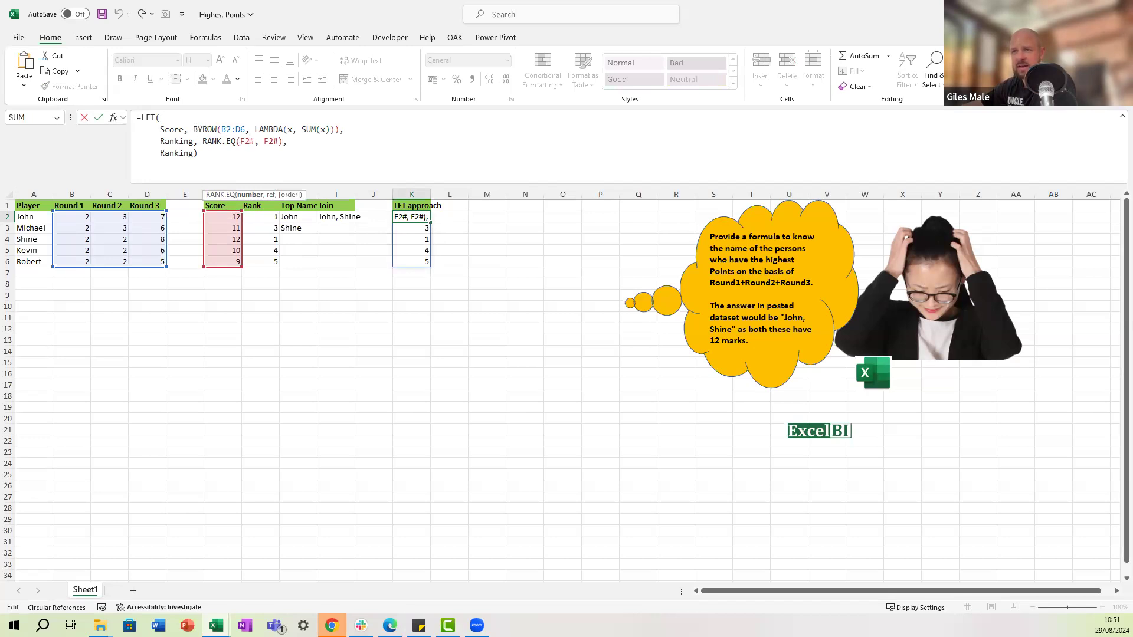
click(251, 145)
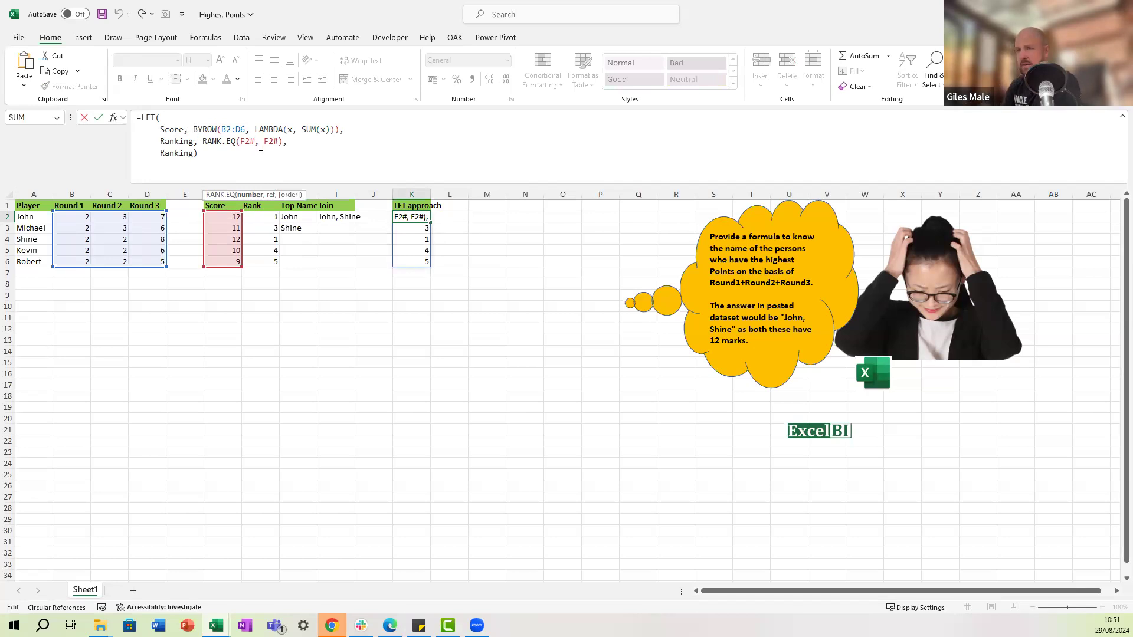
key(BackSpace)
key(BackSpace)
key(BackSpace)
text(Score)
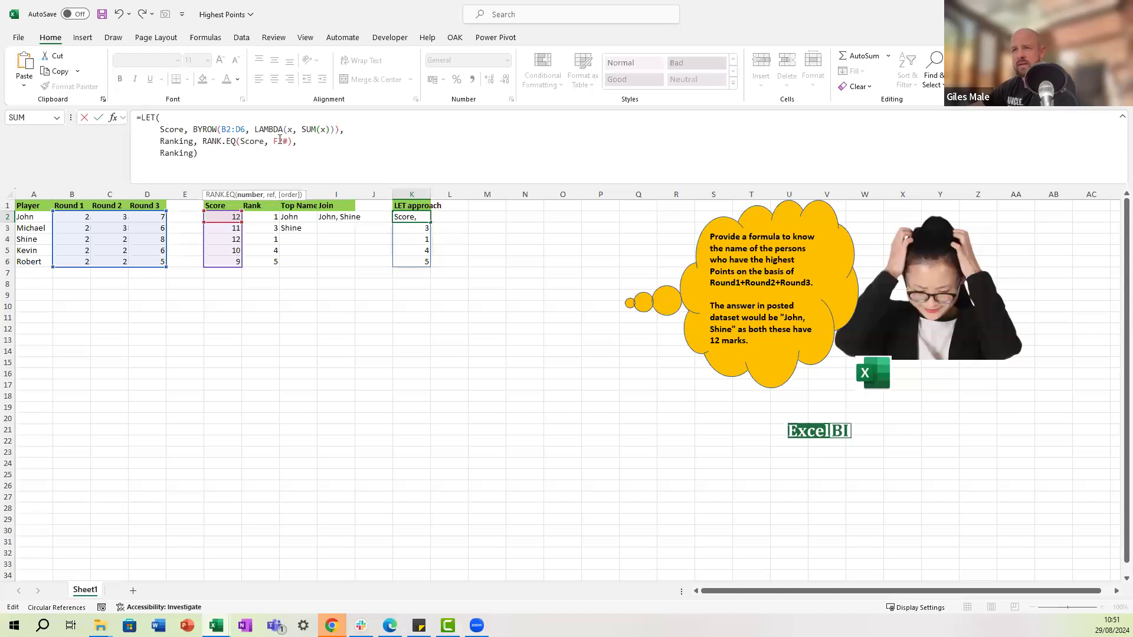
click(323, 145)
key(BackSpace)
key(BackSpace)
key(BackSpace)
text(Score)
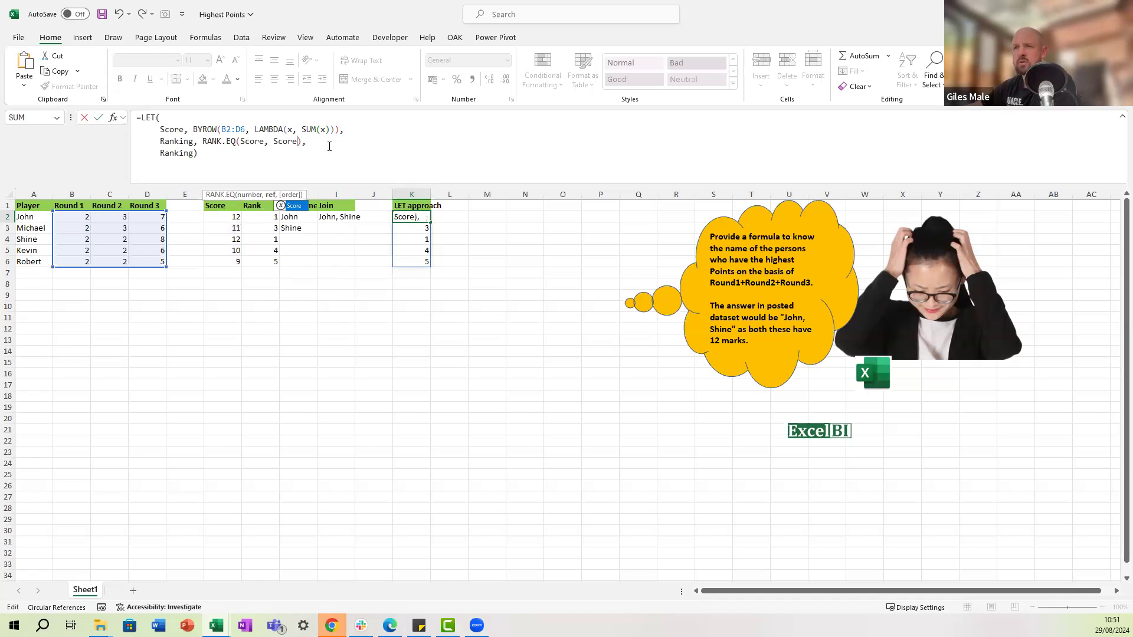
key(Return)
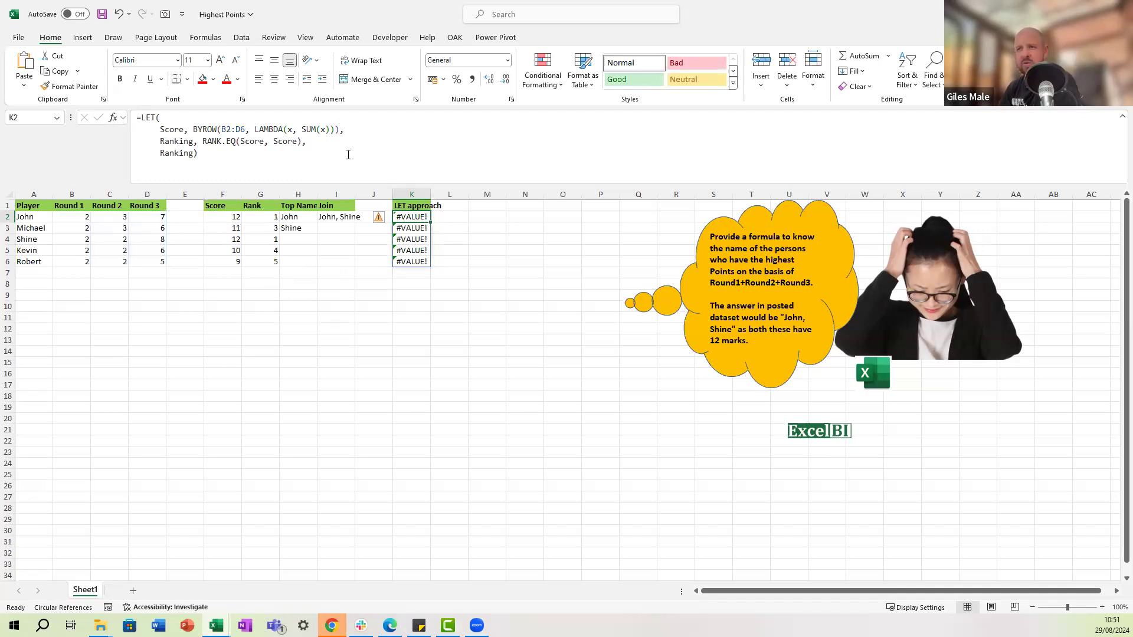
Re-enter Score as both RANK.EQ arguments using the suggested name, and commit the formula in K2.
click(265, 142)
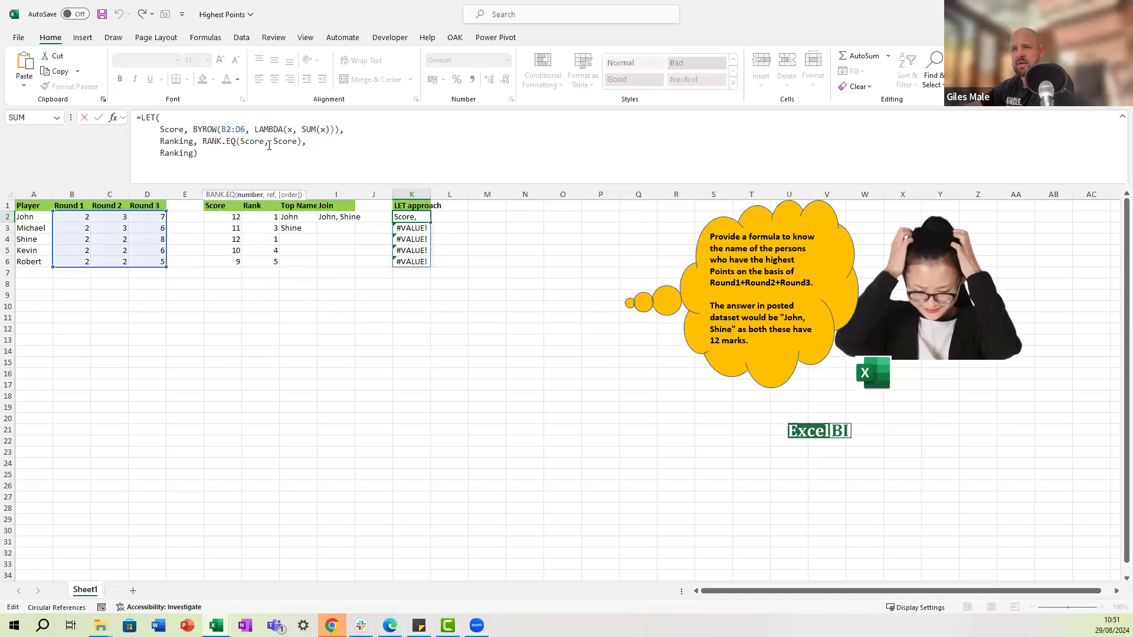
key(BackSpace)
key(BackSpace)
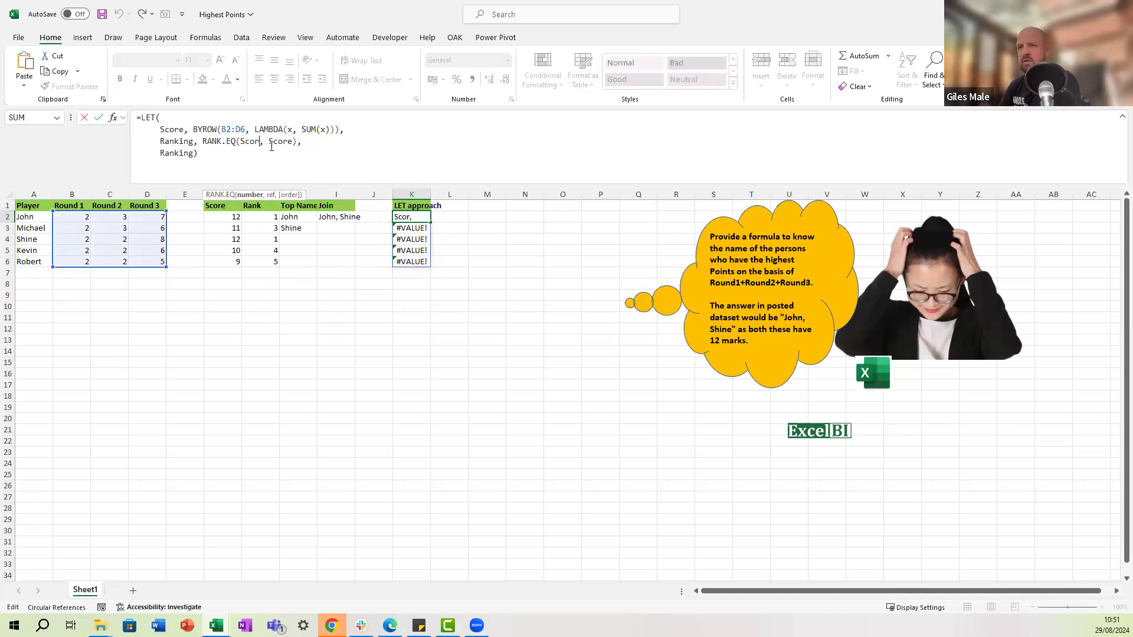
key(Tab)
key(Right)
key(Right)
key(Delete)
key(Delete)
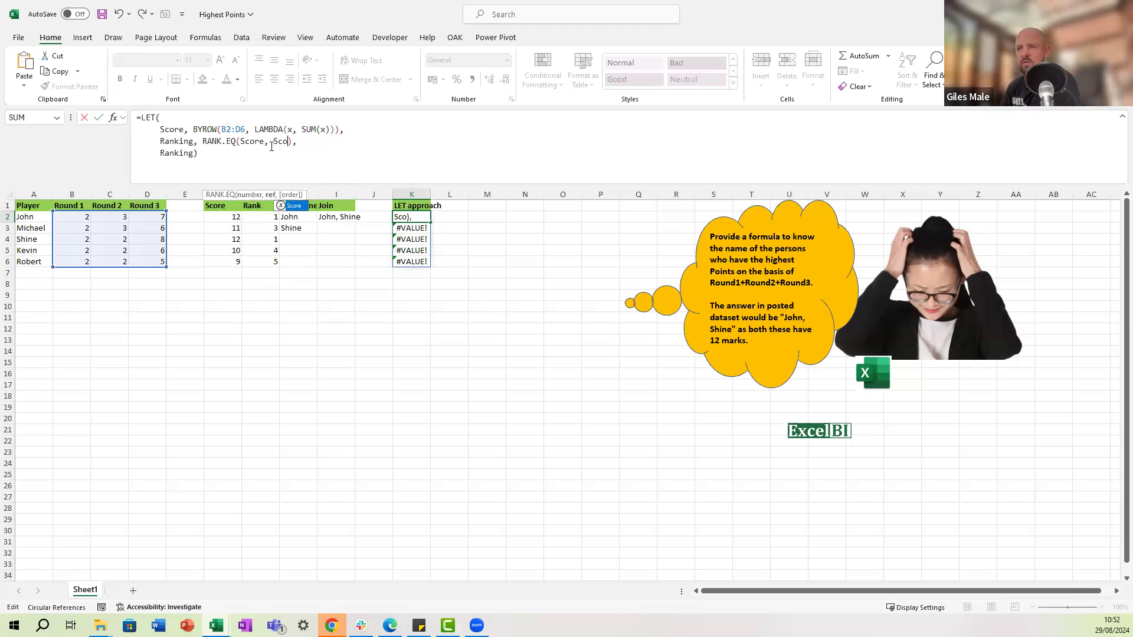
key(Tab)
key(ctrl+Return)
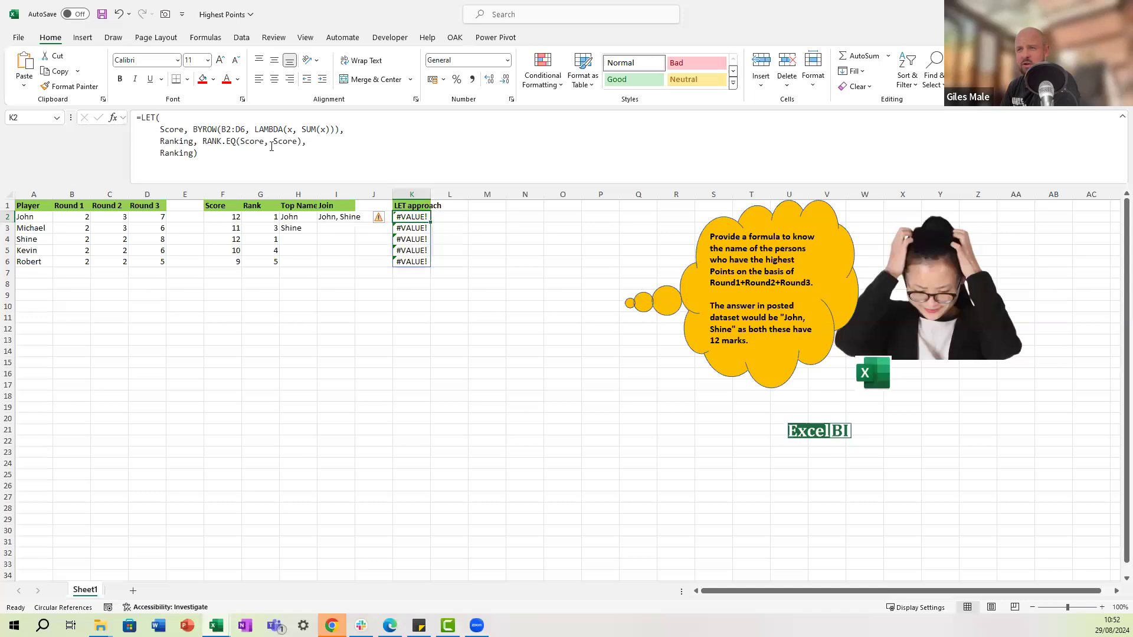
Replace the first RANK.EQ argument in K2's LET formula with the spilled score reference F2#.
click(264, 145)
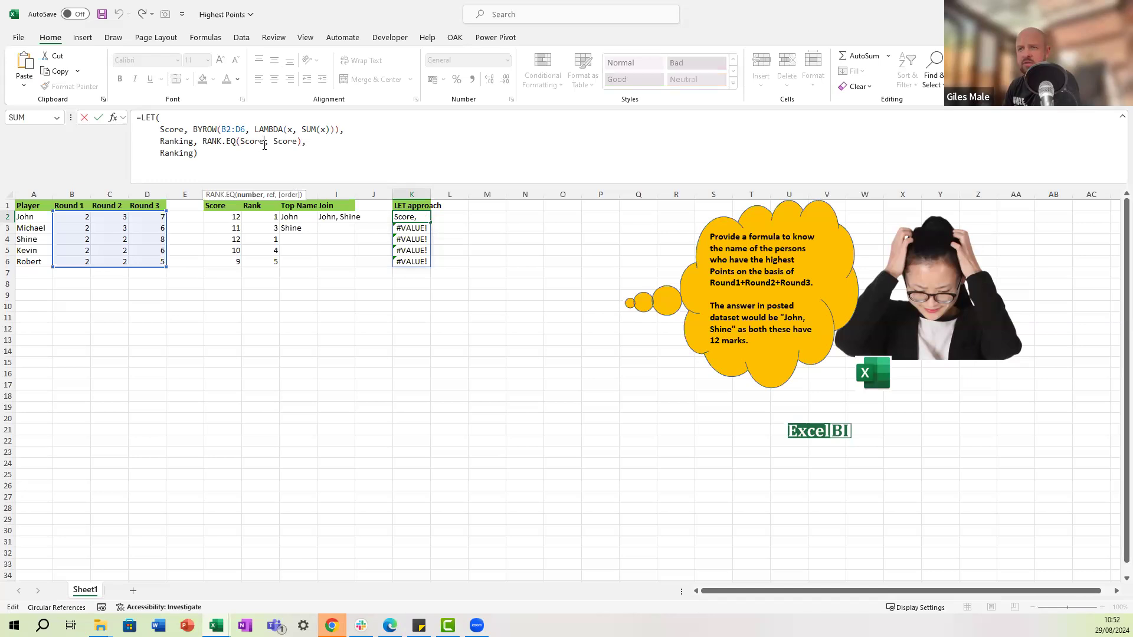
key(BackSpace)
key(BackSpace)
key(BackSpace)
key(BackSpace)
key(BackSpace)
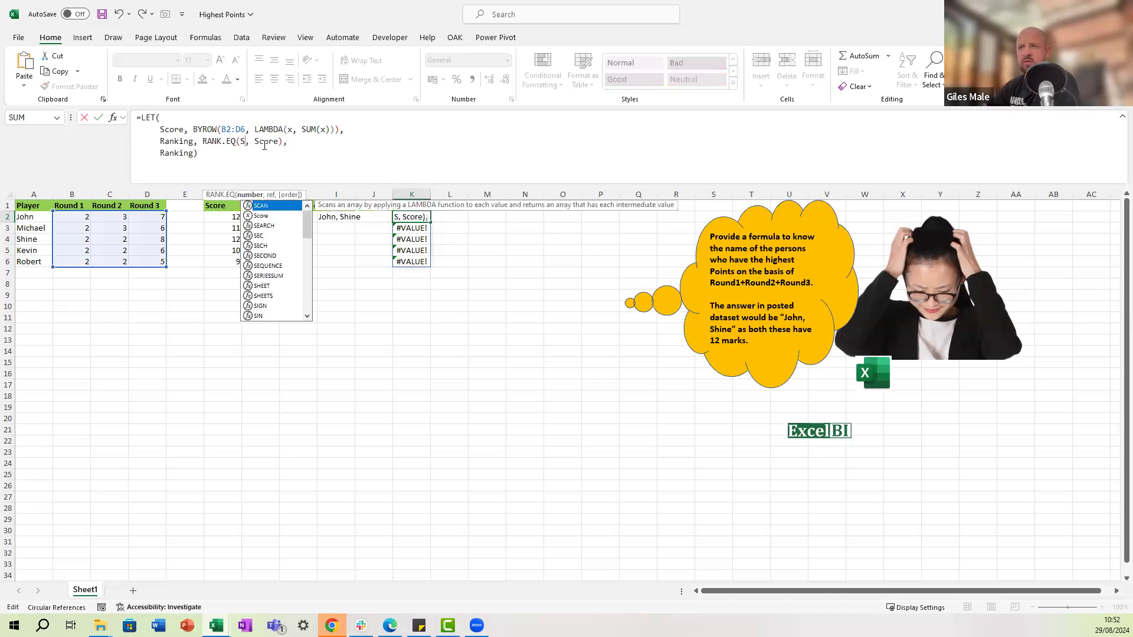
click(230, 216)
text(#)
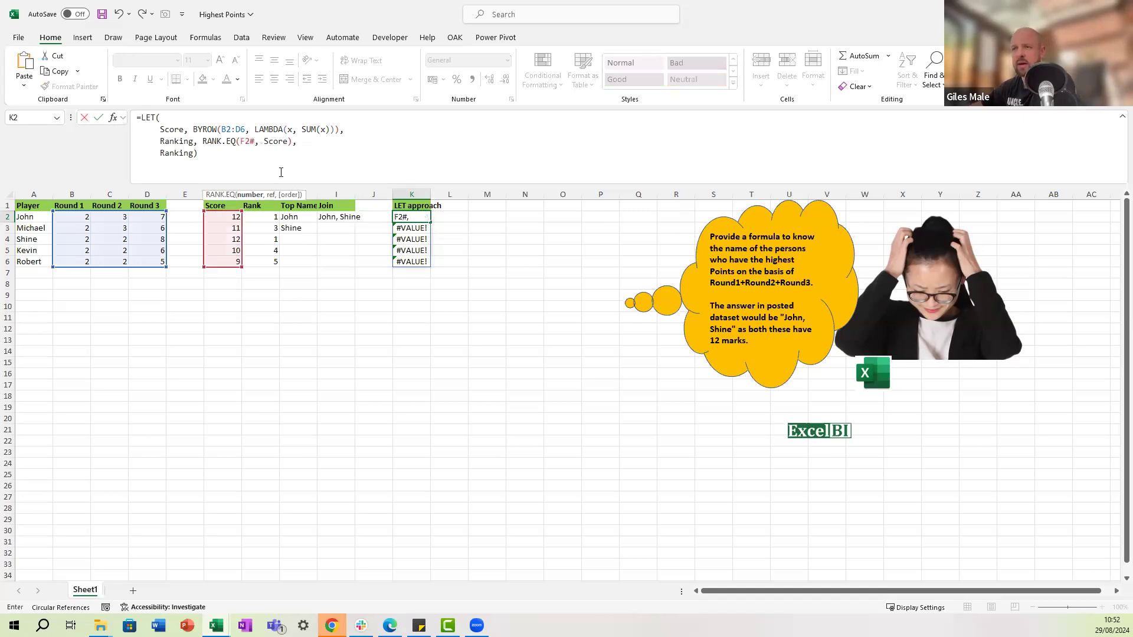
Replace the second RANK.EQ argument in K2's LET formula with F2# as well and commit the formula.
click(286, 143)
key(BackSpace)
key(BackSpace)
key(BackSpace)
key(BackSpace)
key(BackSpace)
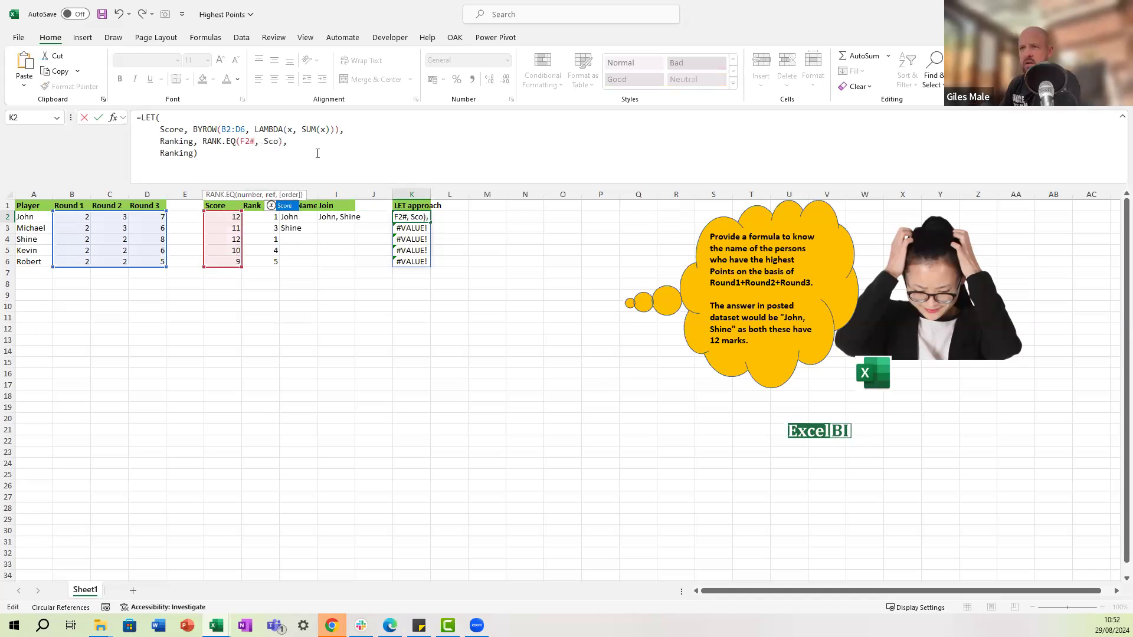
click(230, 217)
text(#)
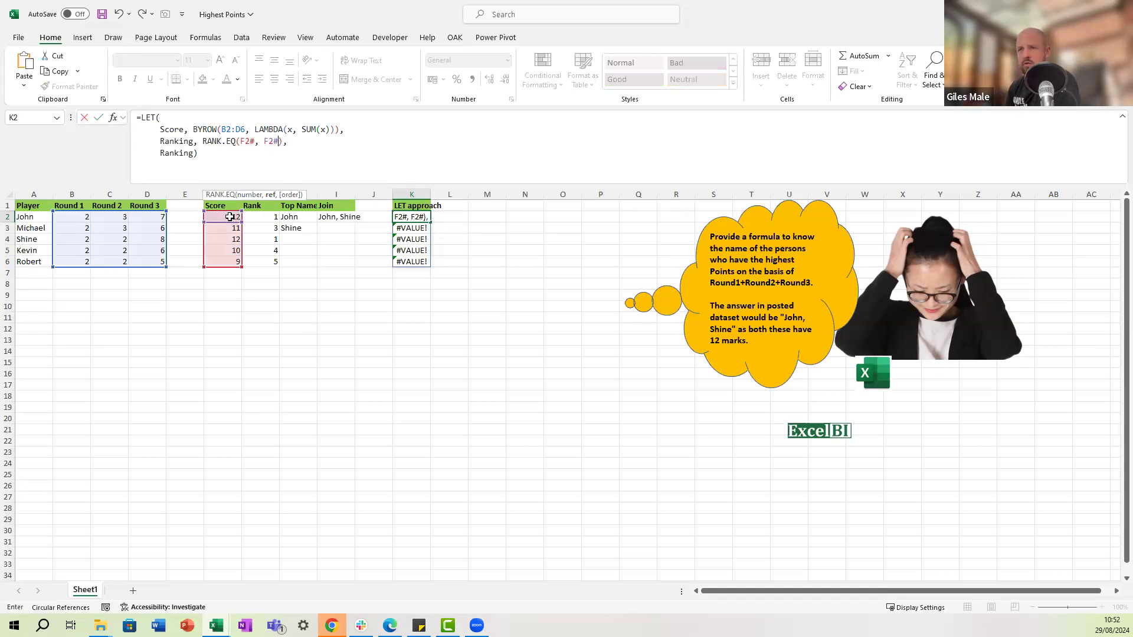
key(Return)
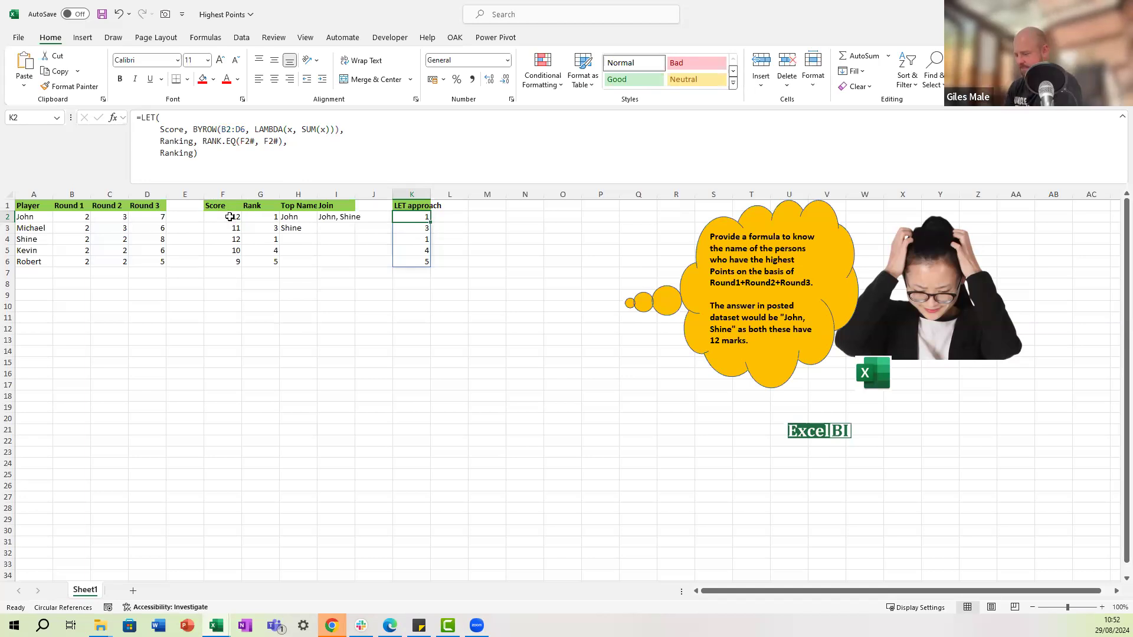
Undo the last formula change in K2 and examine its RANK.EQ(Score, Score) expression.
key(ctrl+z)
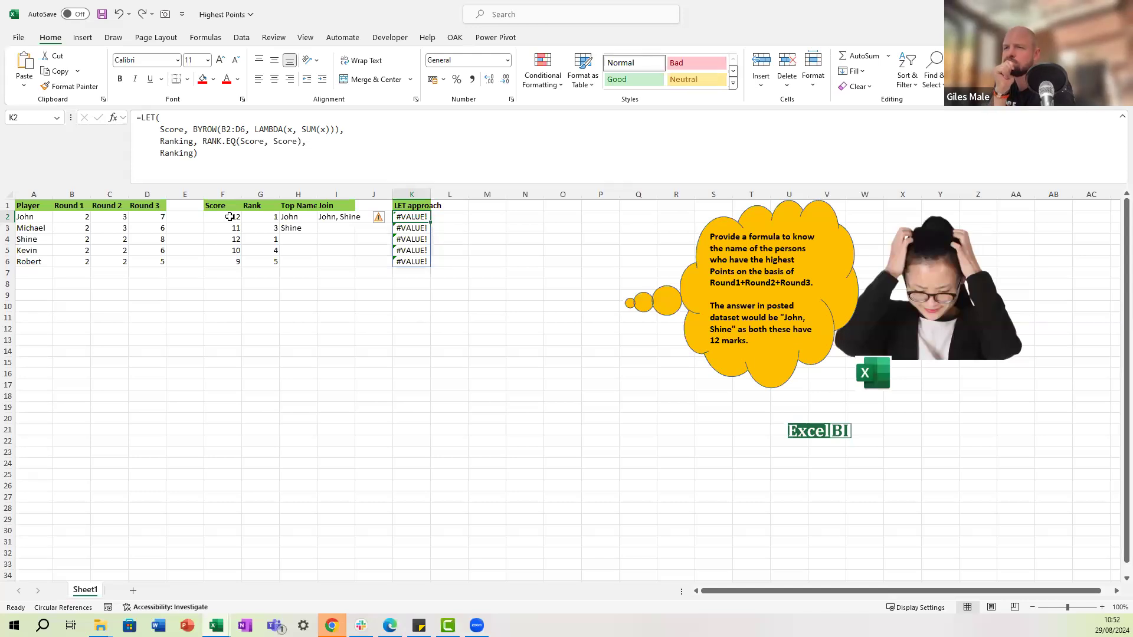
click(202, 141)
drag(202, 141, 303, 141)
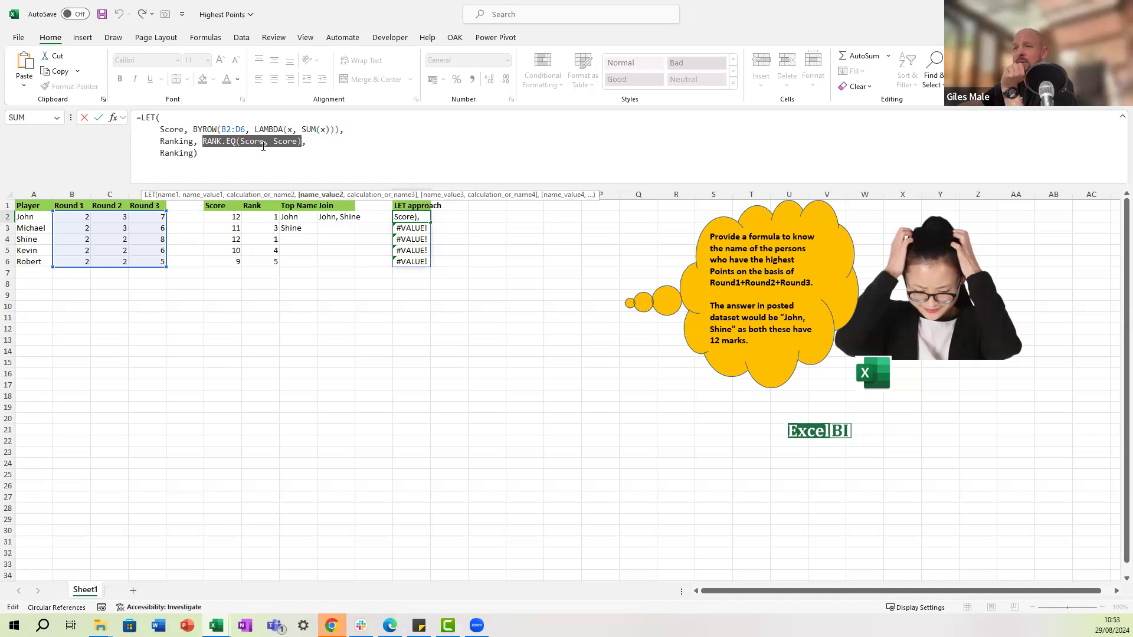
key(ctrl+Return)
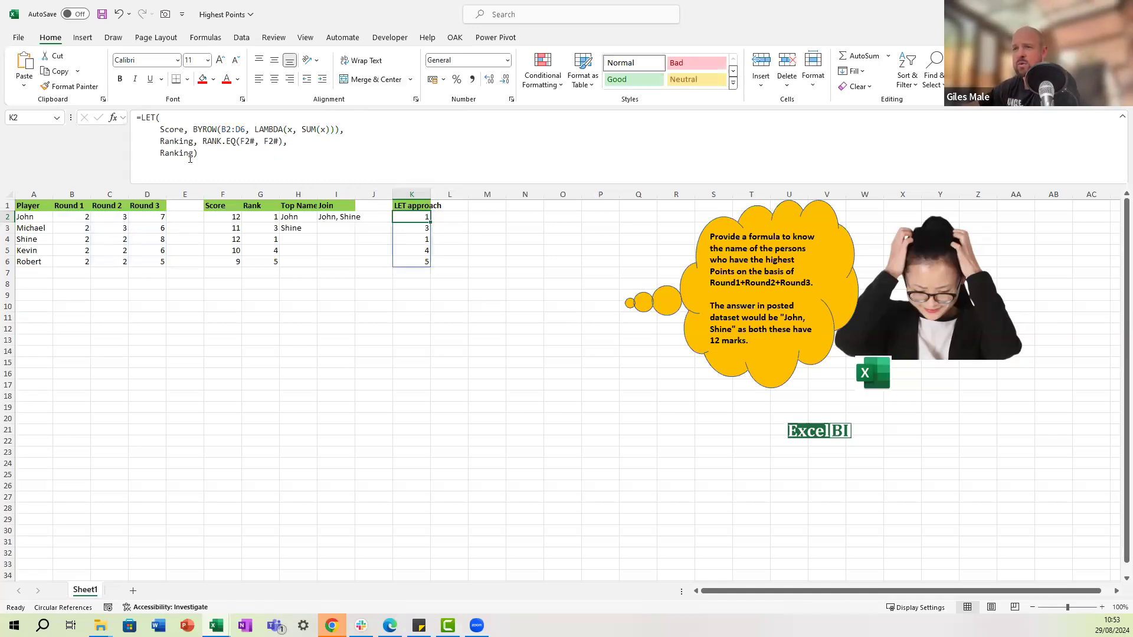
drag(193, 153, 161, 151)
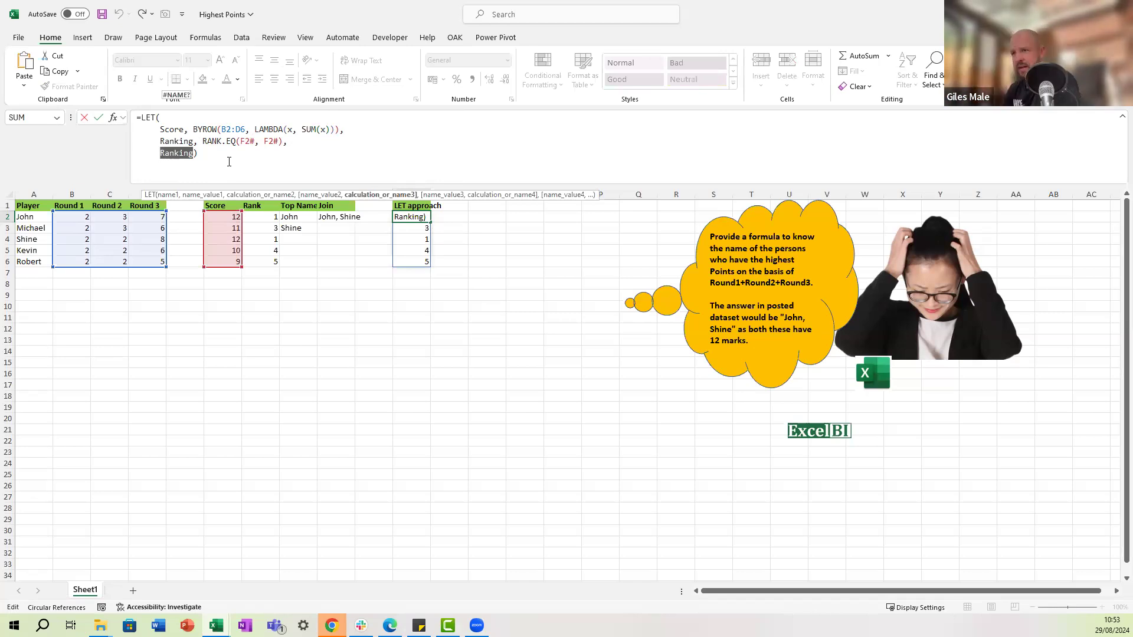
text(TopNames, )
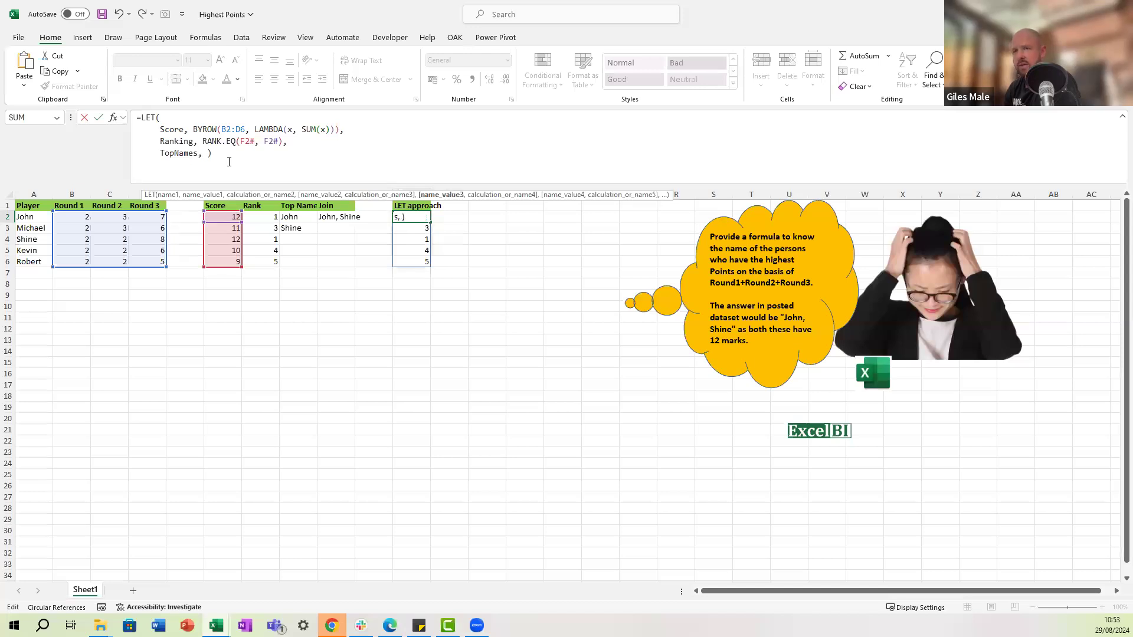
text(filter(ra)
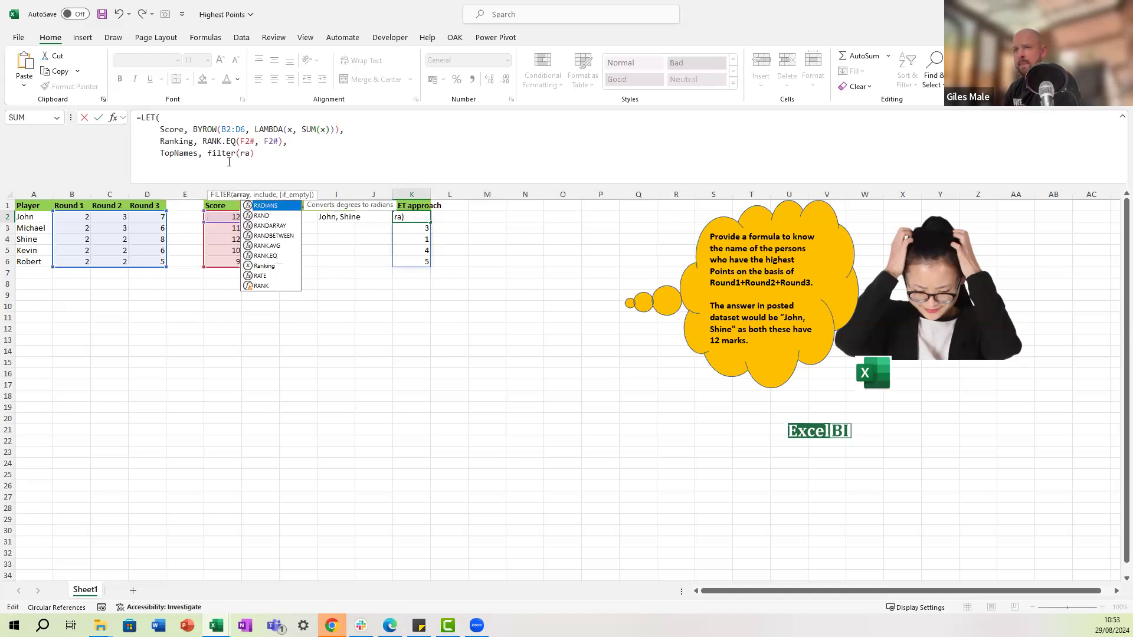
text(nk)
key(BackSpace)
key(BackSpace)
key(BackSpace)
key(BackSpace)
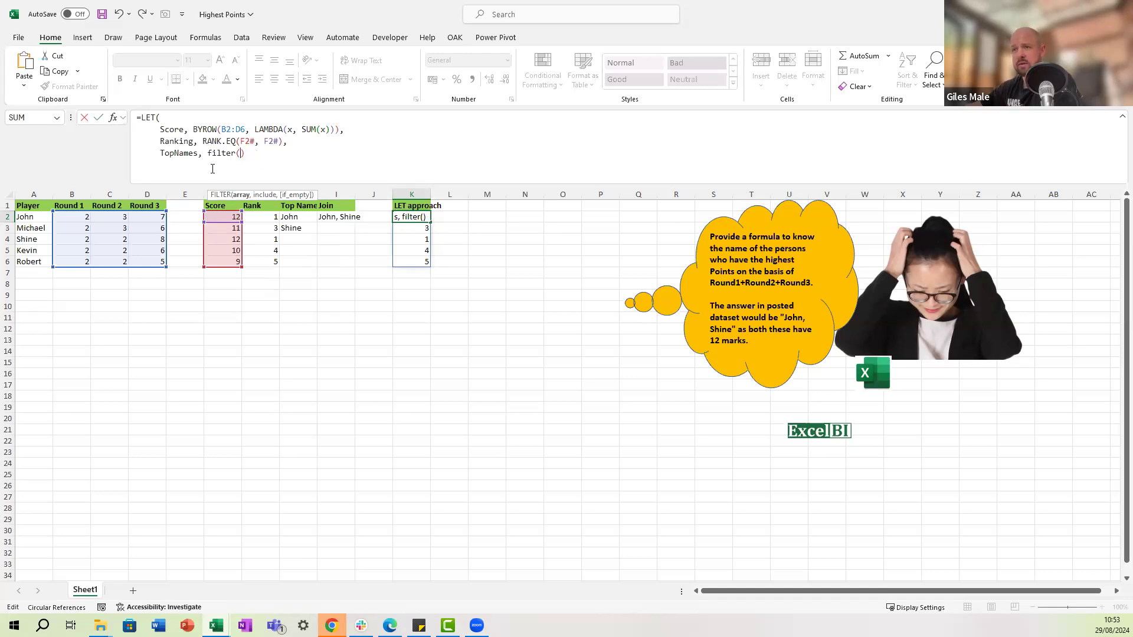
key(Escape)
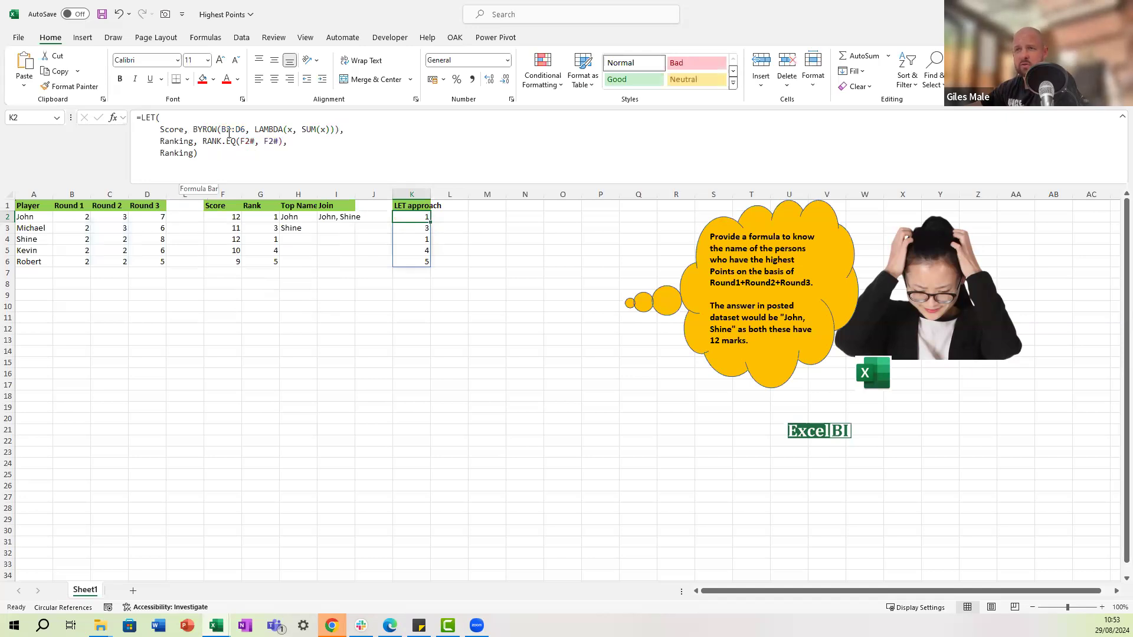
Add a Names variable referring to A2:A6 on a new line after Score in K2's LET formula.
click(347, 130)
text(,)
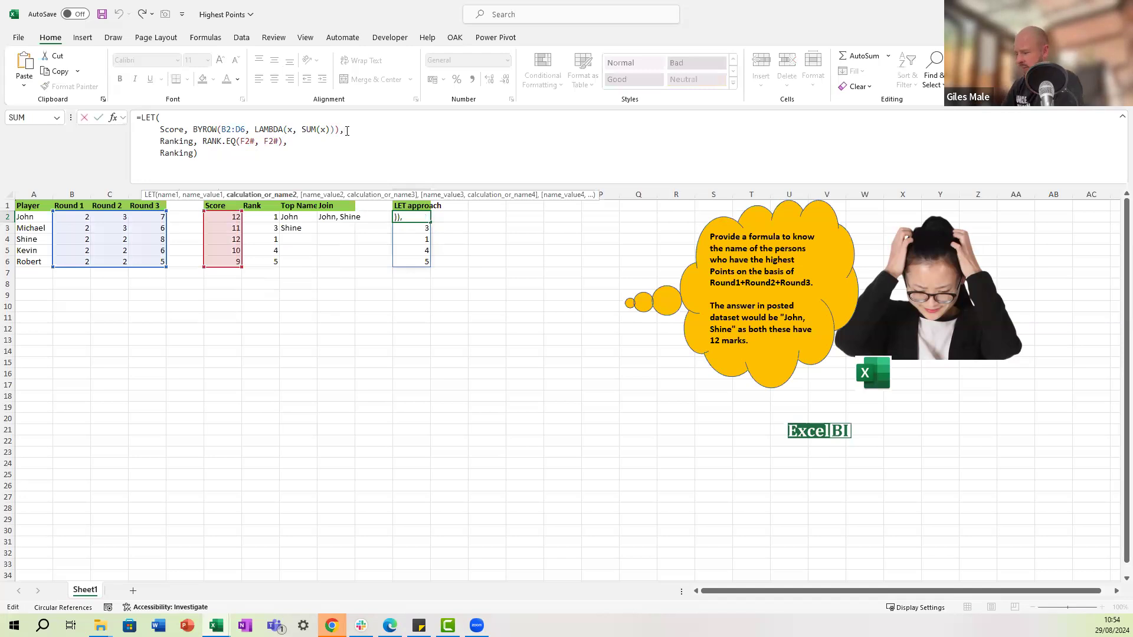
key(alt+Return)
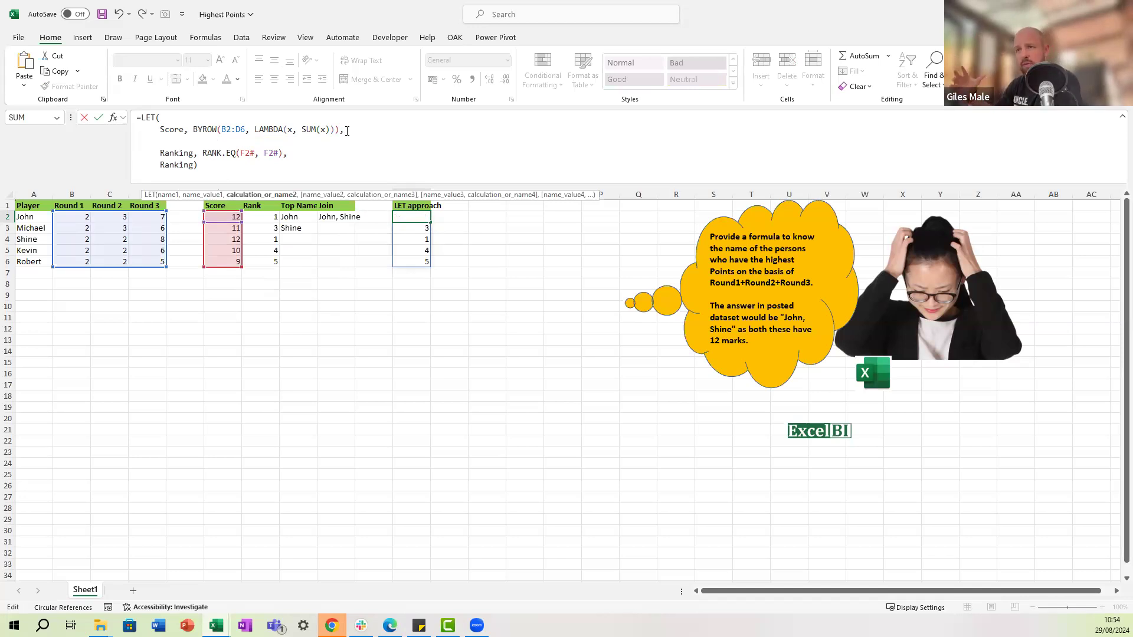
text(Names,)
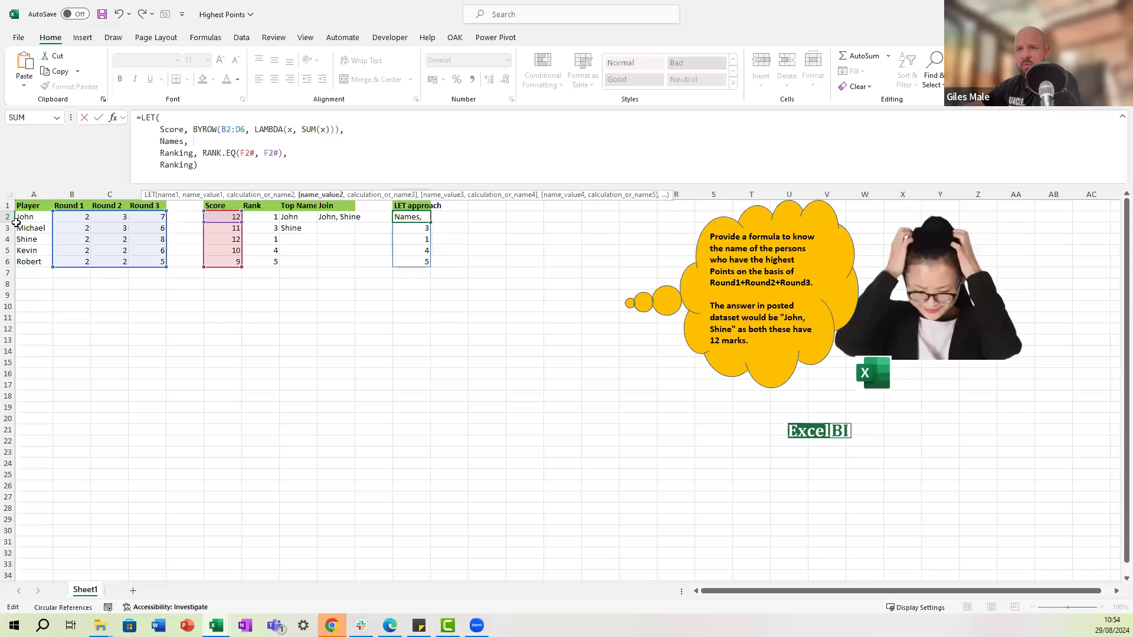
drag(33, 217, 37, 260)
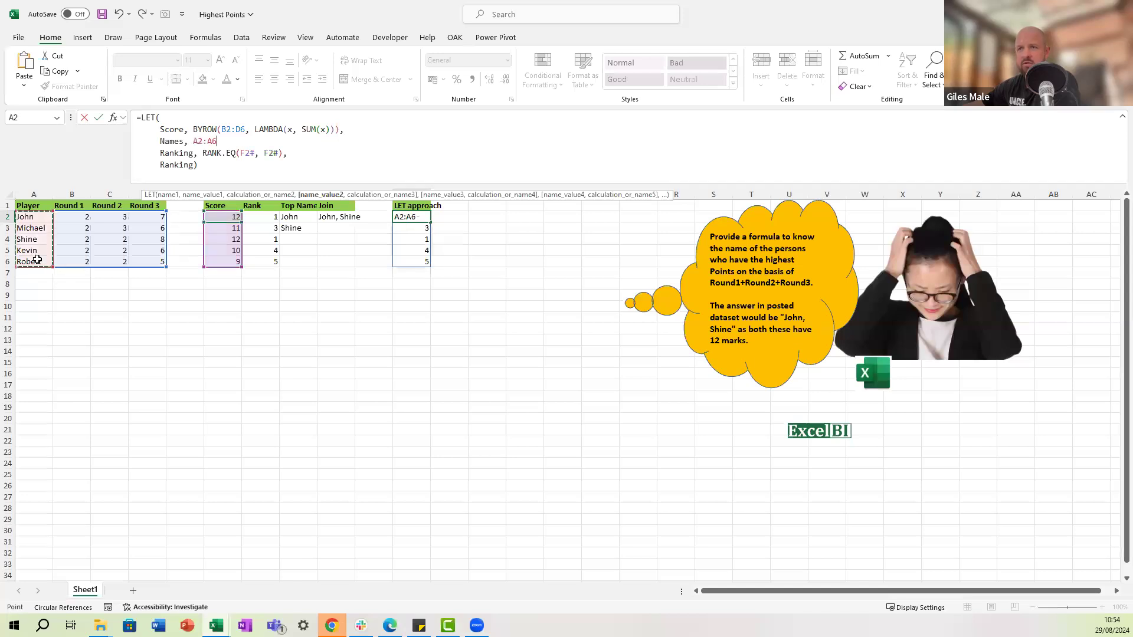
text(,)
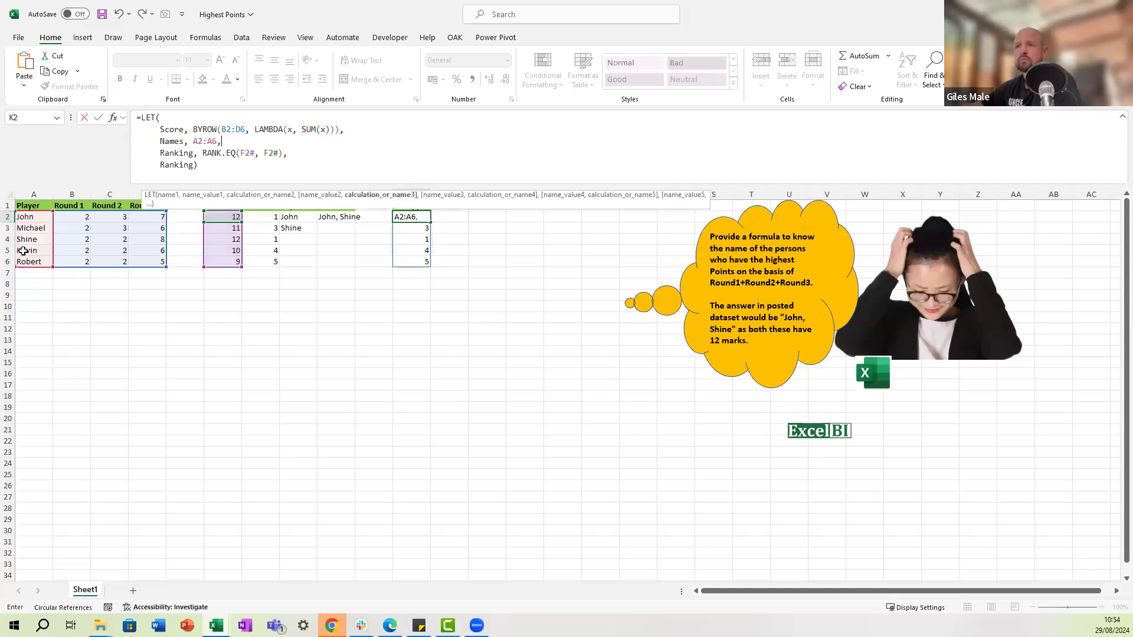
Replace the final Ranking calculation in K2's LET formula with a new variable named TopNames.
click(196, 164)
key(BackSpace)
key(BackSpace)
key(BackSpace)
key(BackSpace)
key(BackSpace)
key(BackSpace)
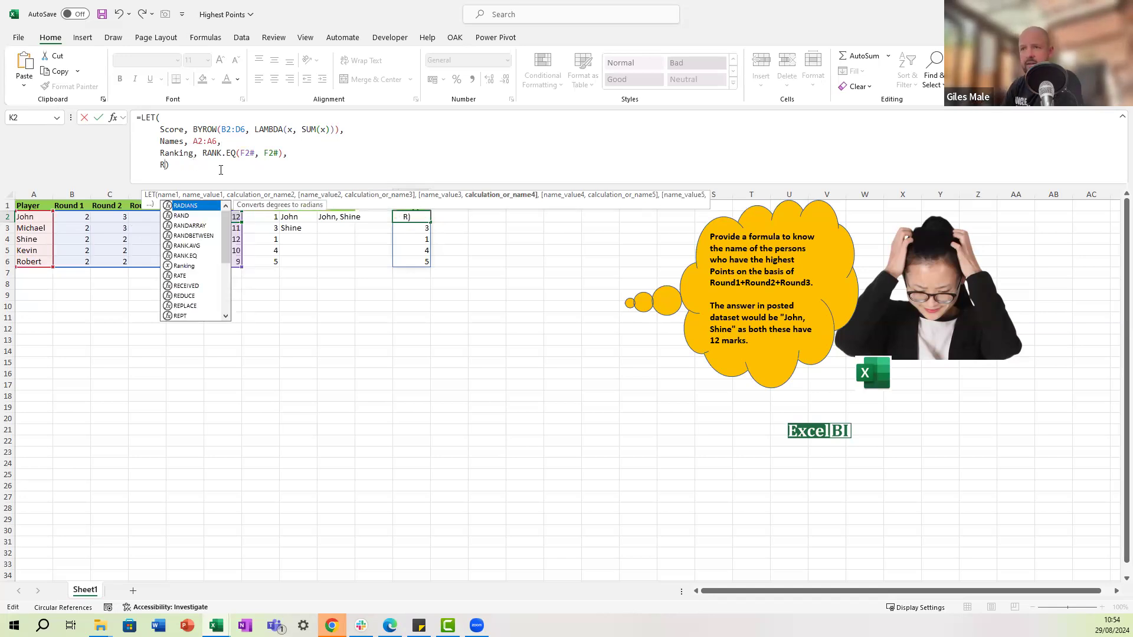
key(BackSpace)
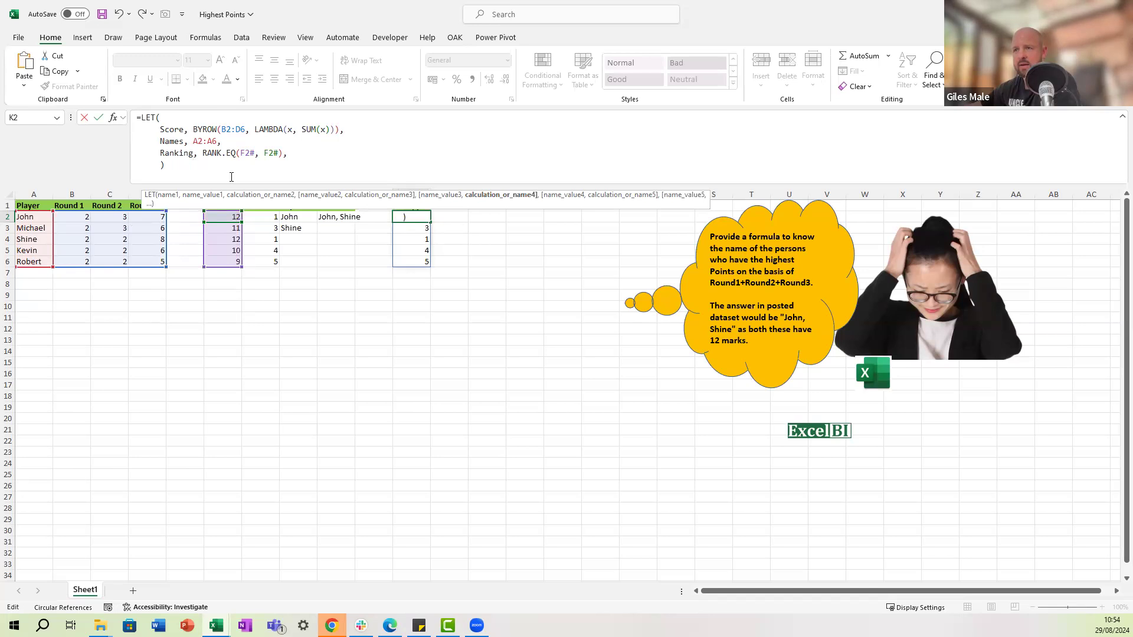
text(TopN)
text(a)
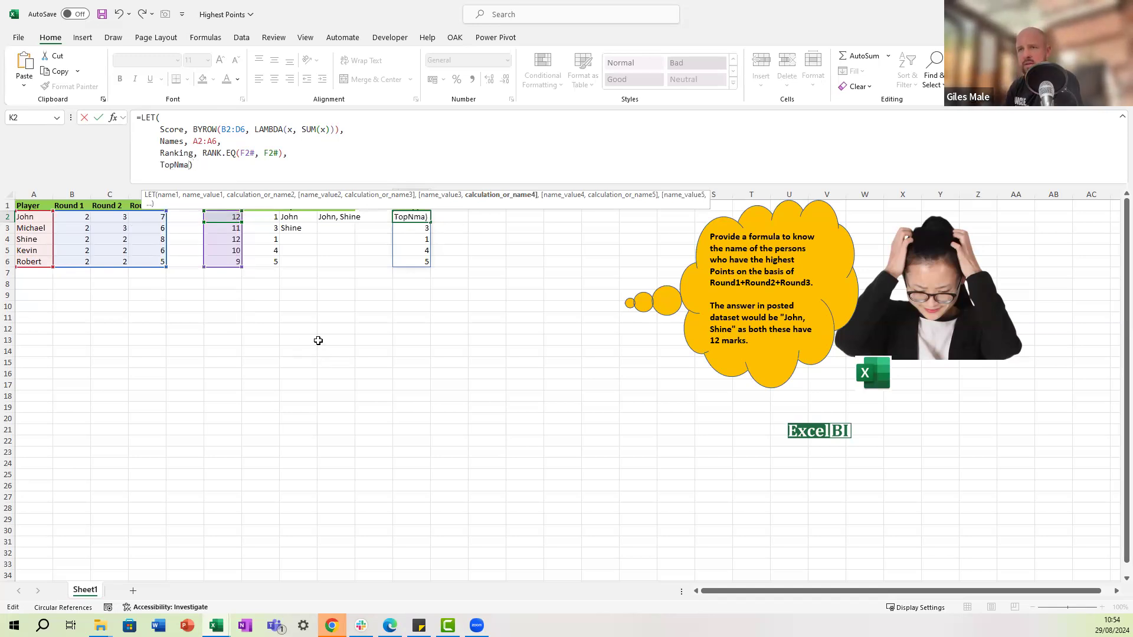
text(mes)
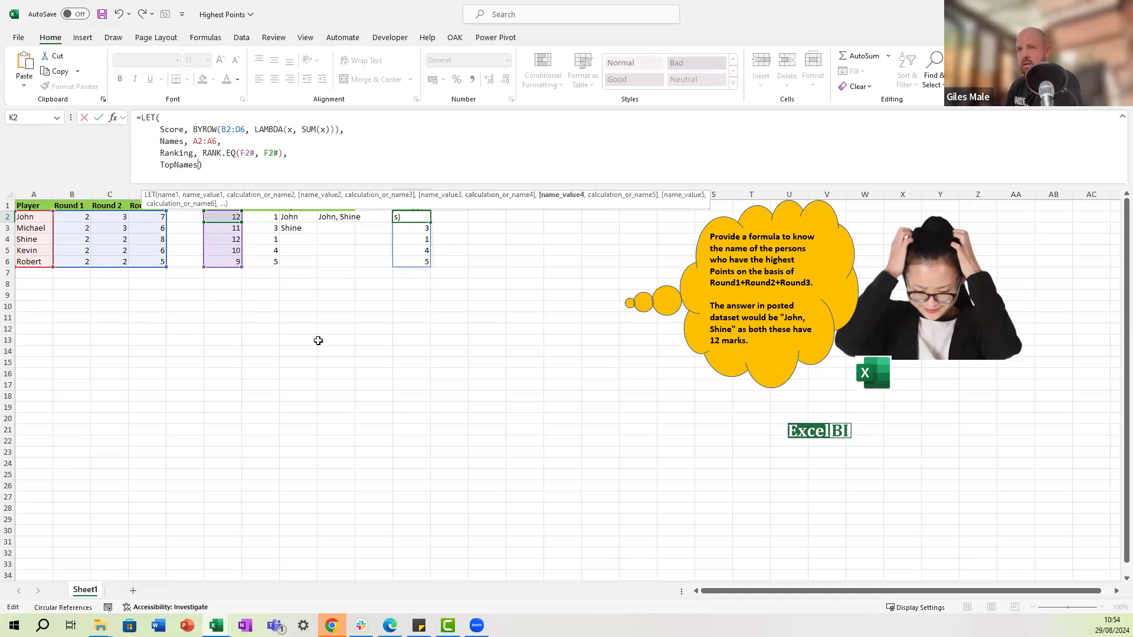
Define TopNames as FILTER(Names, Ranking = 1) in the LET formula.
text(, filter(names)
key(Tab)
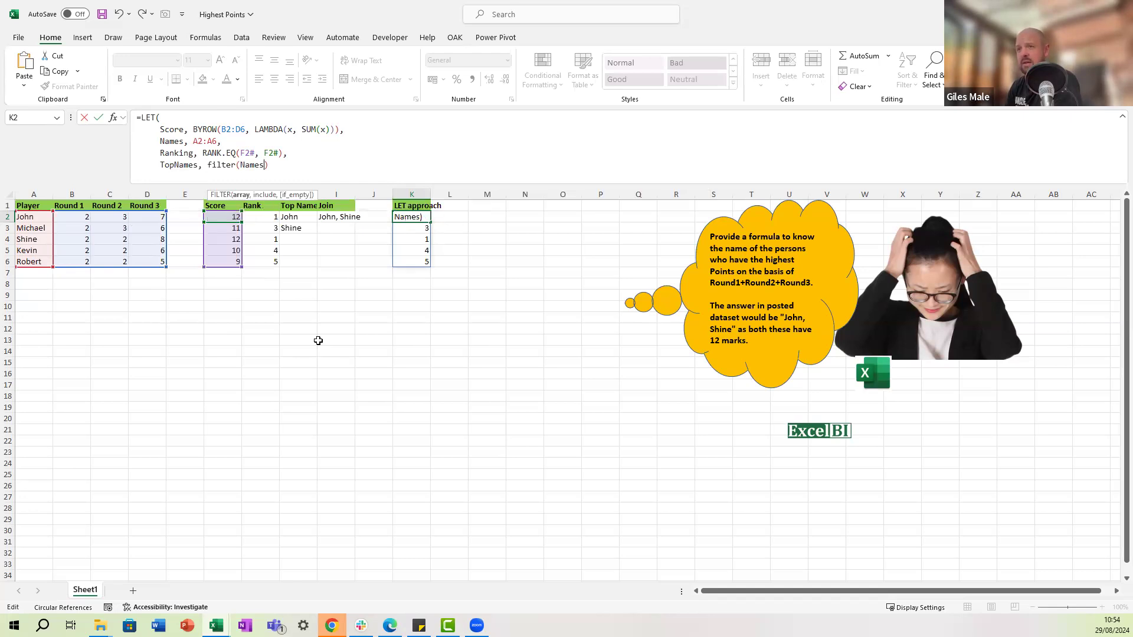
text(, )
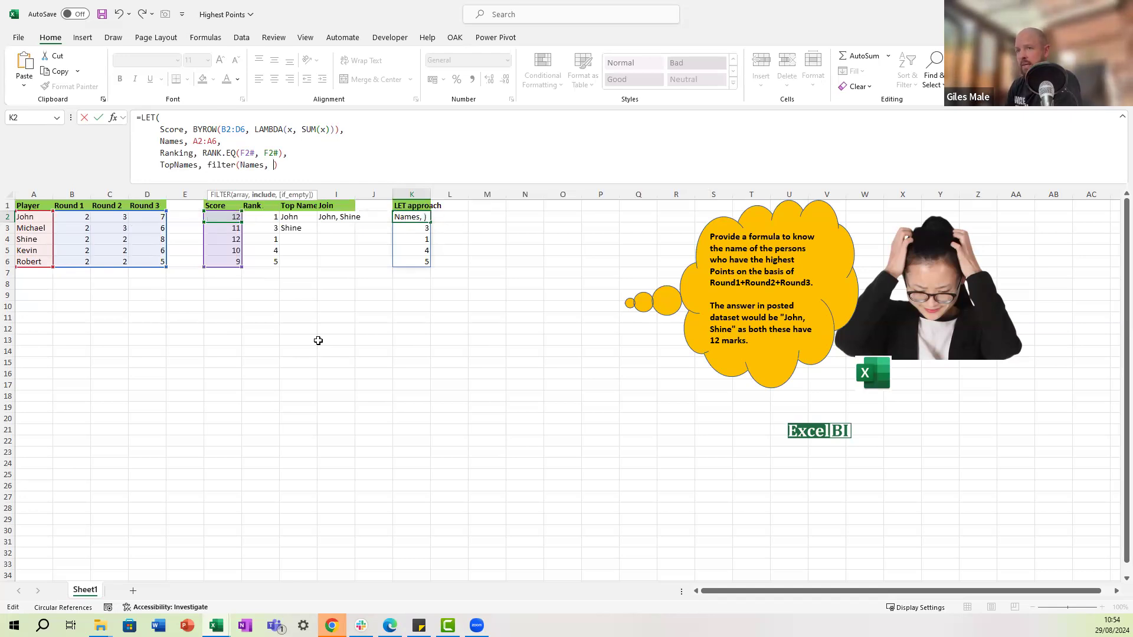
text(Ranking)
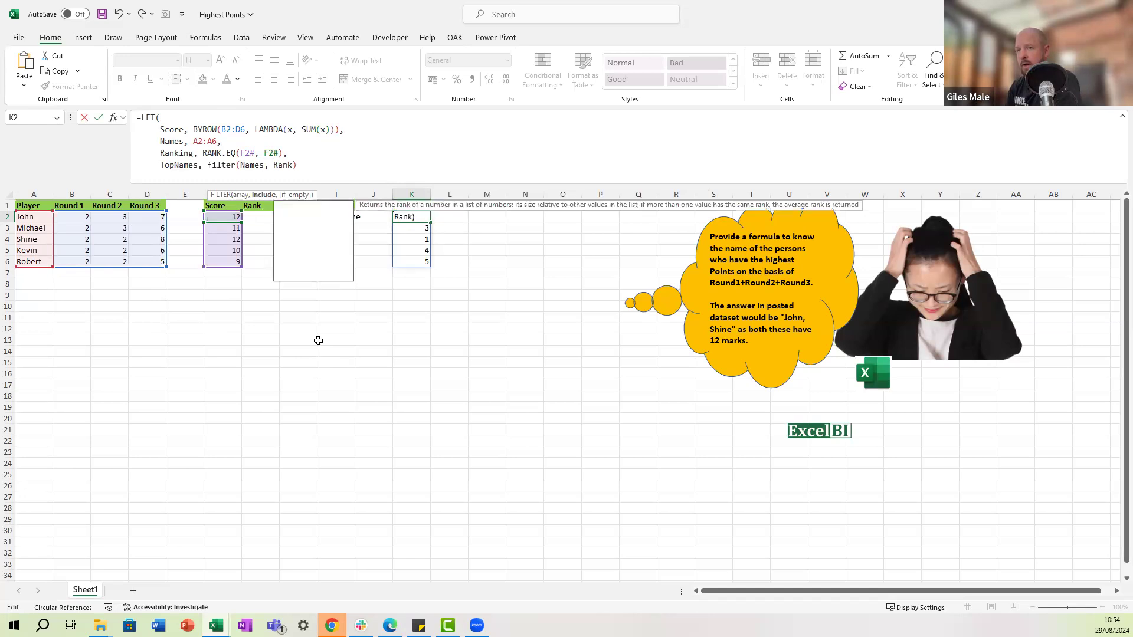
text( = 1))
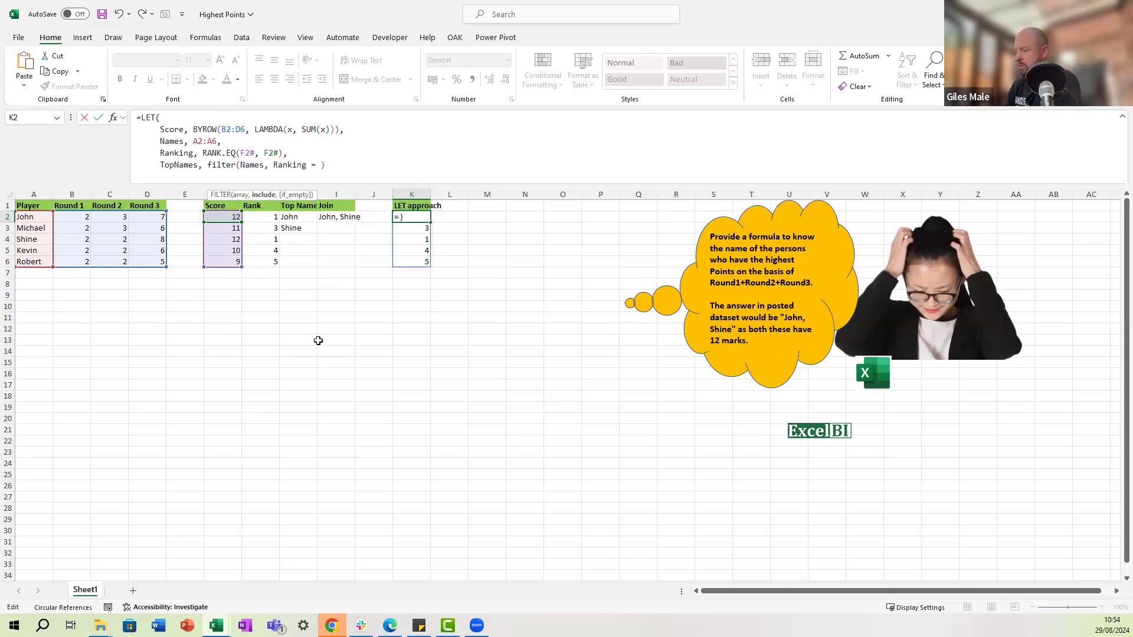
text(,)
Add TopNames on a new line as the LET formula's final calculation and commit it in K2.
key(alt+Return)
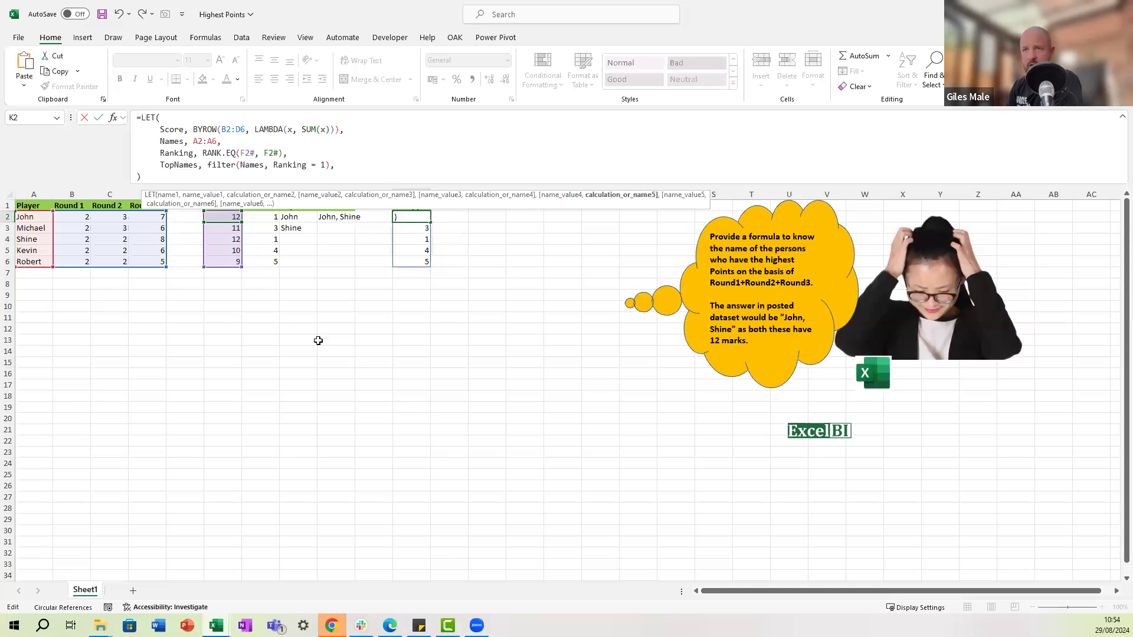
text(Topy)
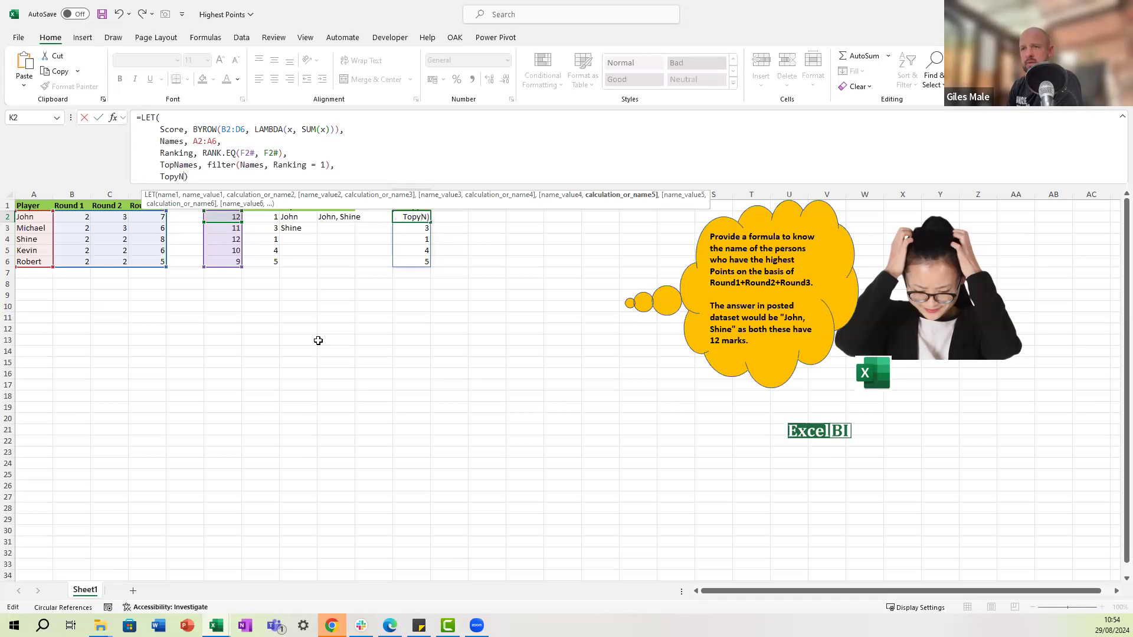
key(BackSpace)
text(N)
key(Tab)
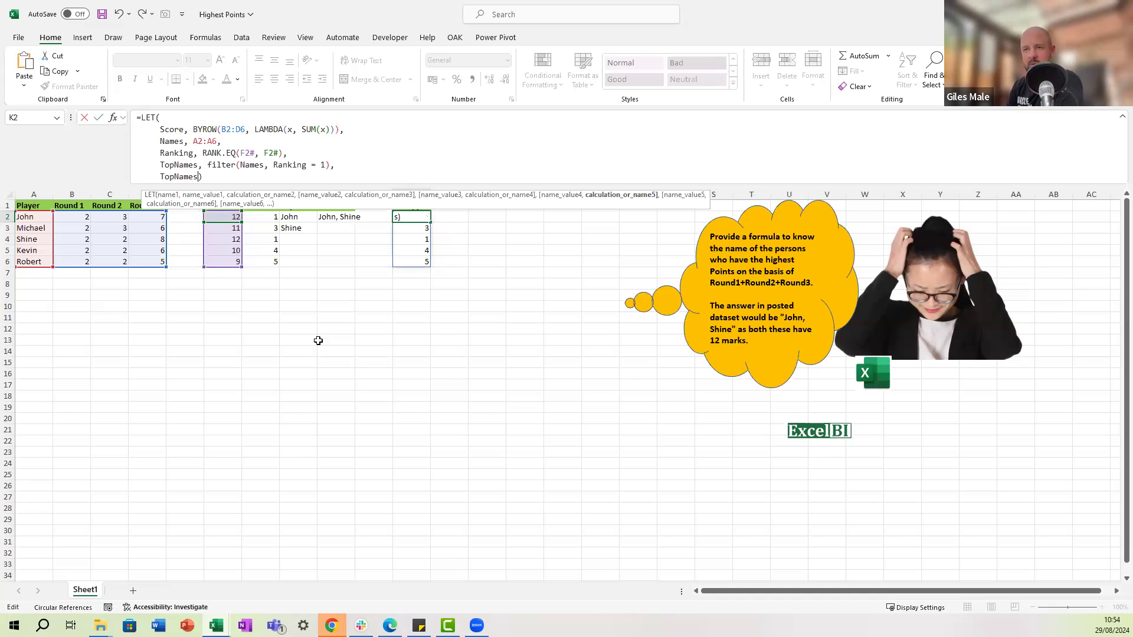
key(ctrl+Return)
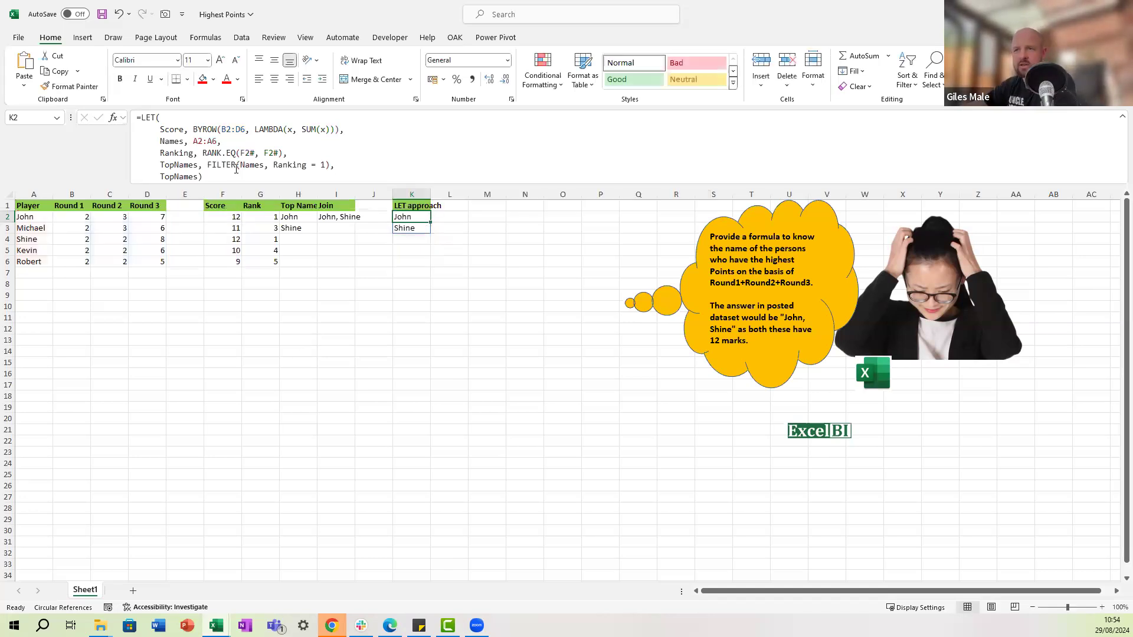
Replace the final TopNames calculation in K2's LET formula with a new variable named Joining.
click(199, 178)
key(BackSpace)
key(BackSpace)
key(BackSpace)
key(BackSpace)
key(BackSpace)
key(BackSpace)
key(BackSpace)
key(BackSpace)
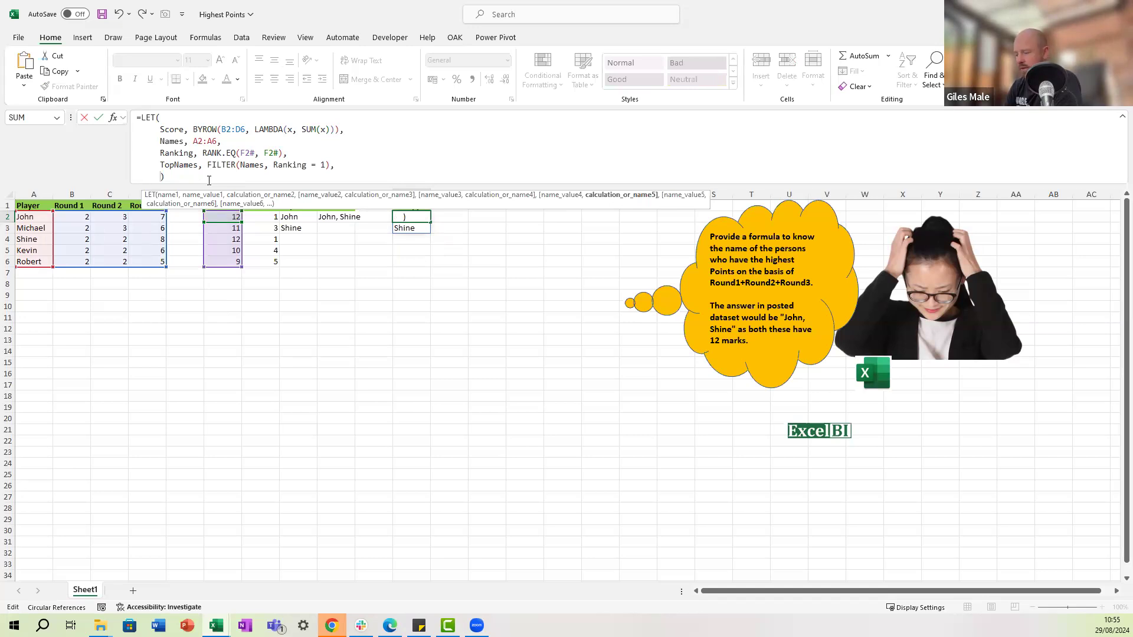
text(Joining, )
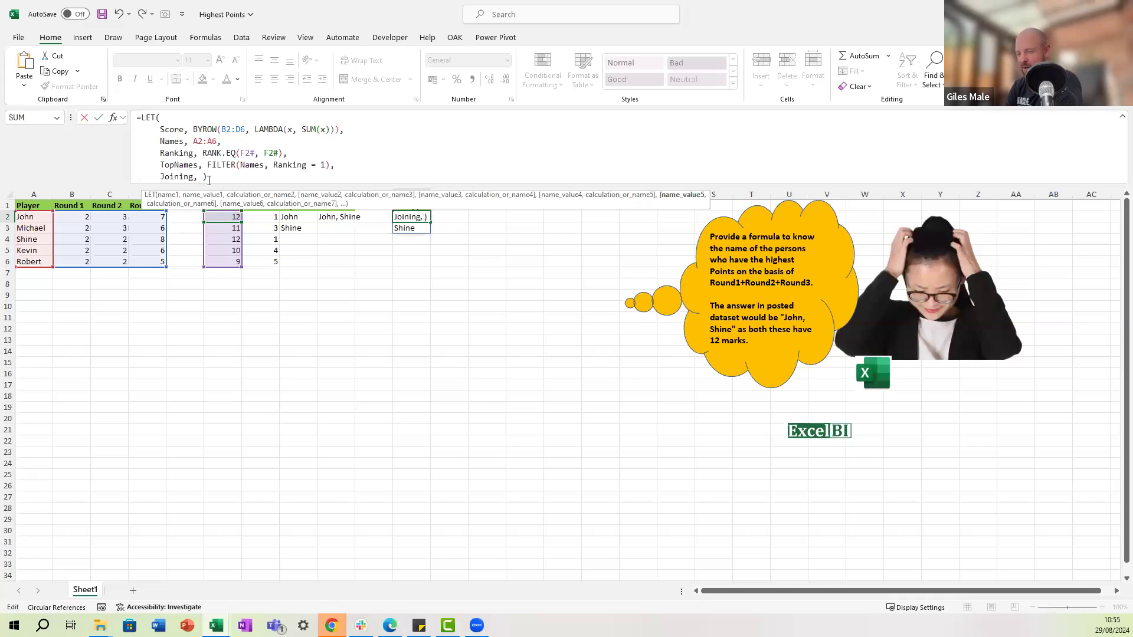
Define Joining as TEXTJOIN(", ",,TopNames) in K2's LET formula.
text(tEXT)
key(Down)
key(Down)
key(Down)
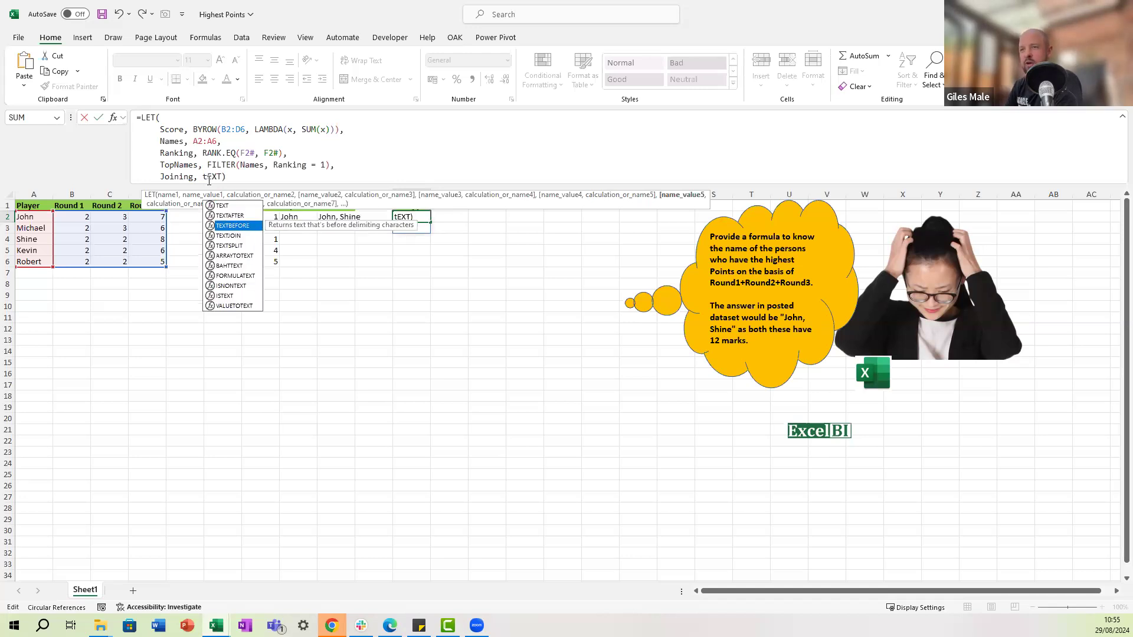
key(Tab)
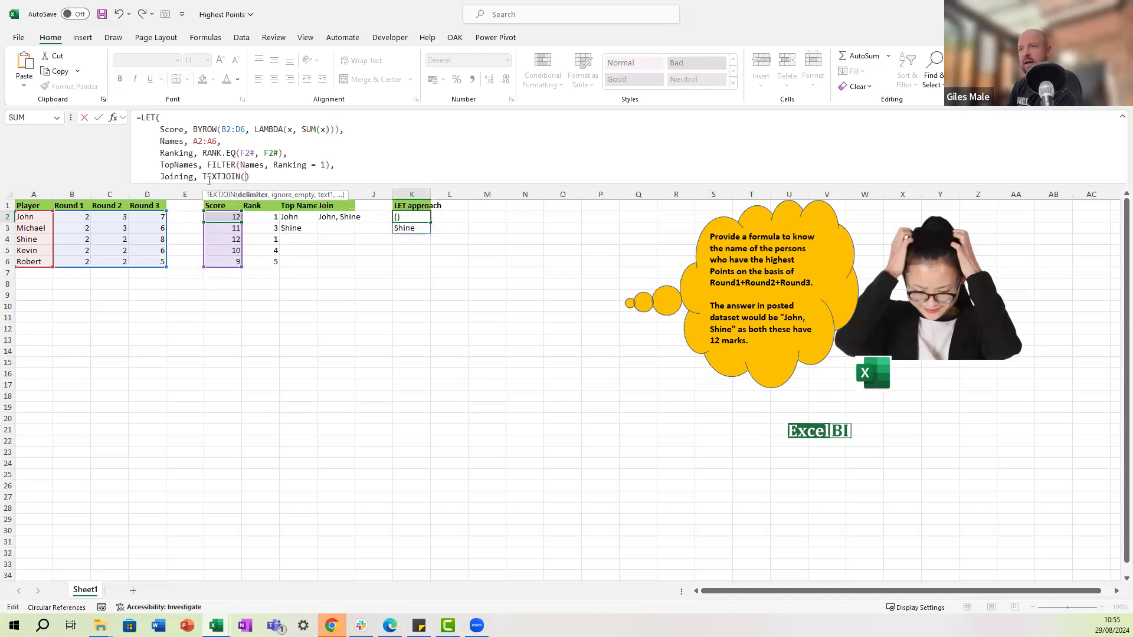
text(", ")
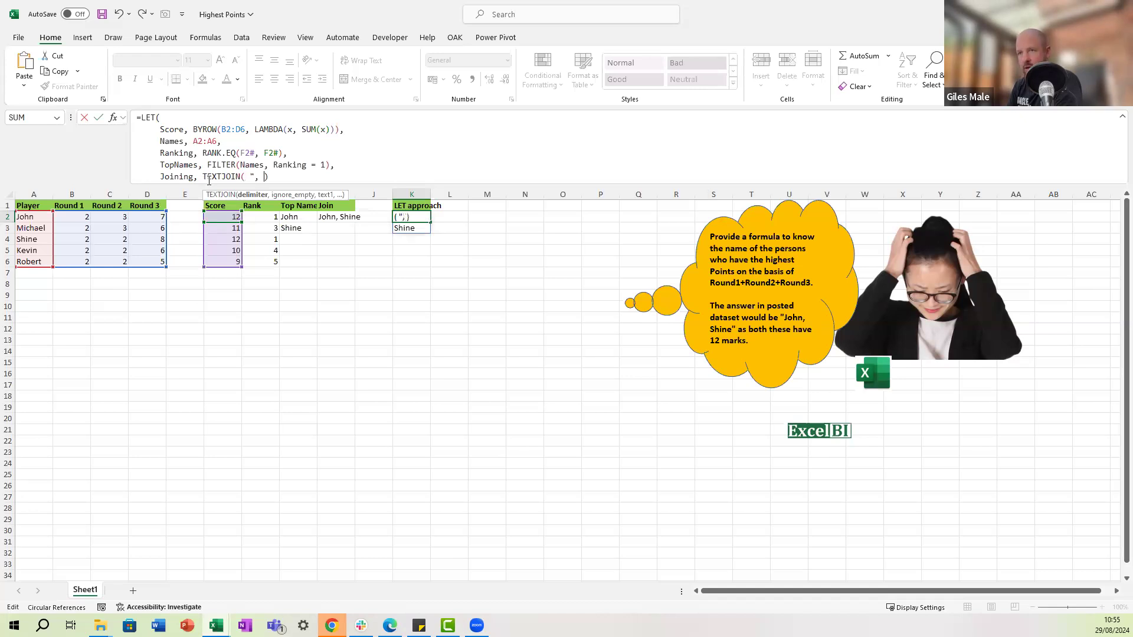
text(,,)
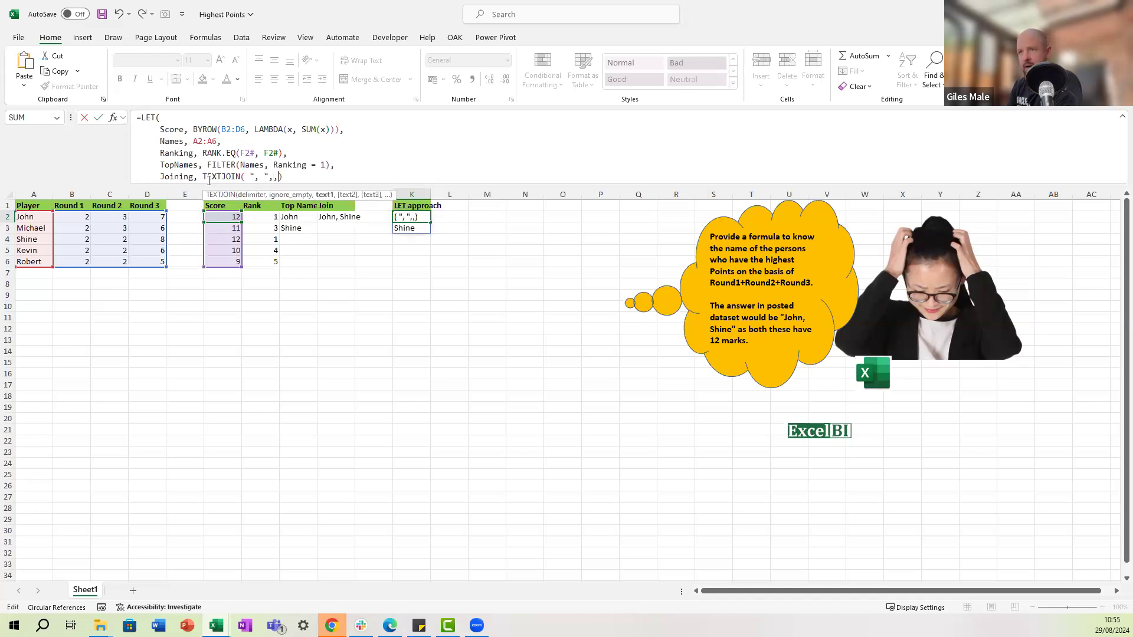
text(T)
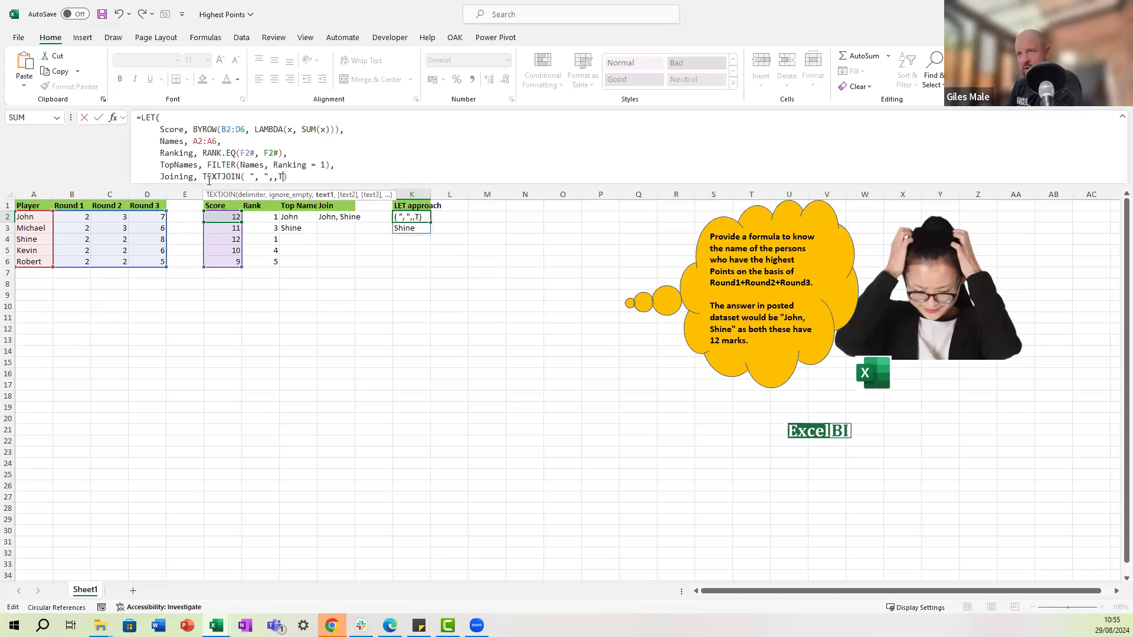
text(opNames)
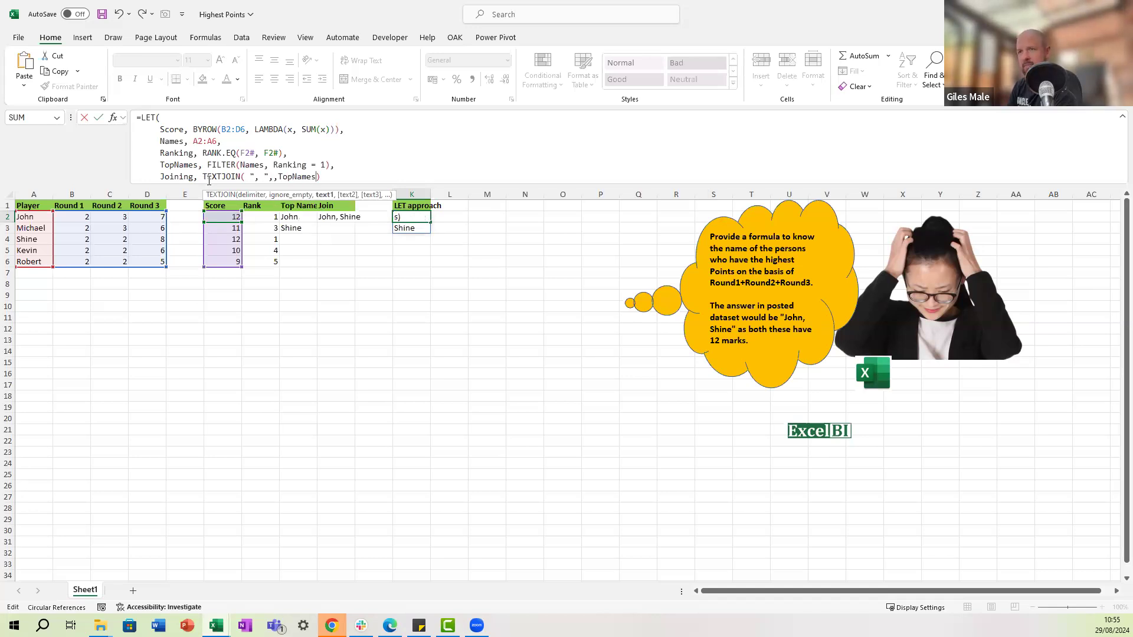
text(),)
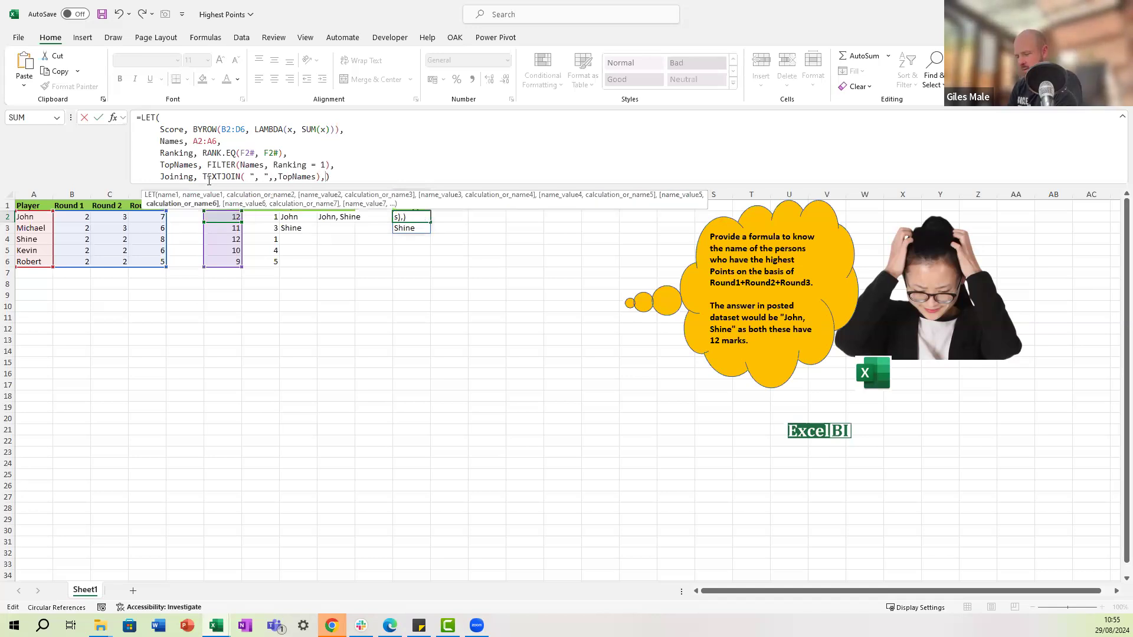
Add Joining on a new line as the LET formula's final calculation and commit it in K2.
key(alt+Return)
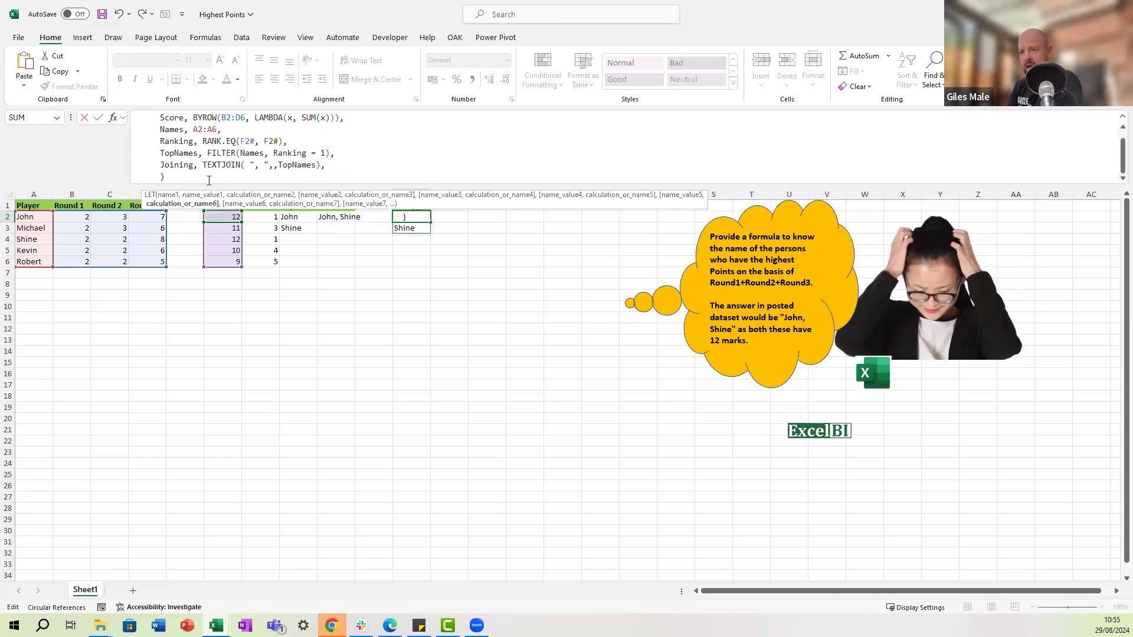
text(Joining)
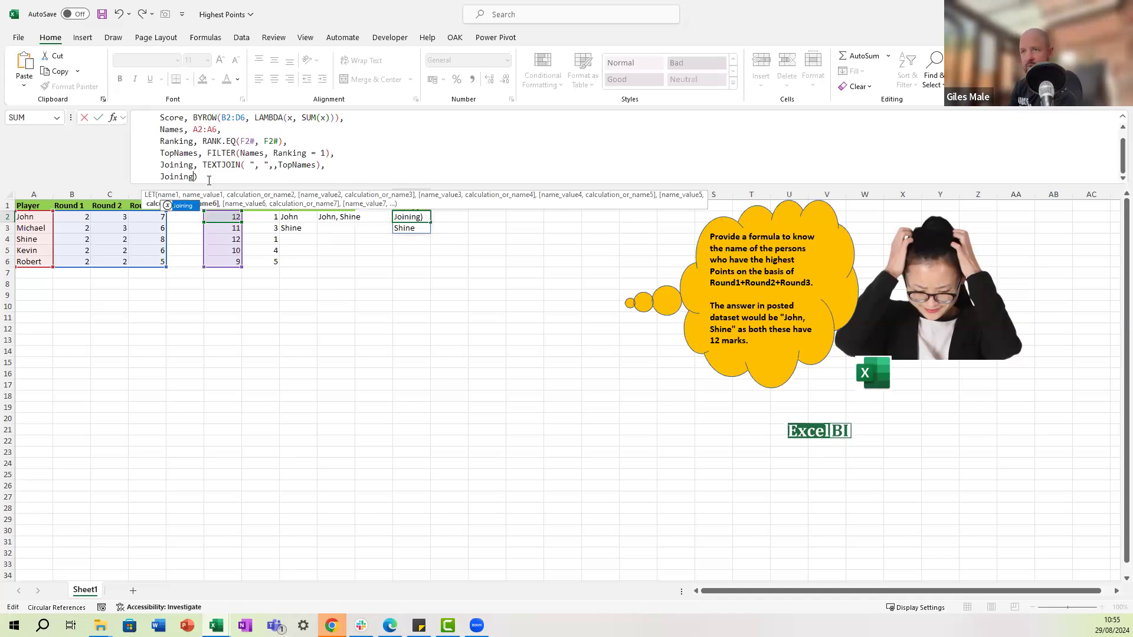
key(Return)
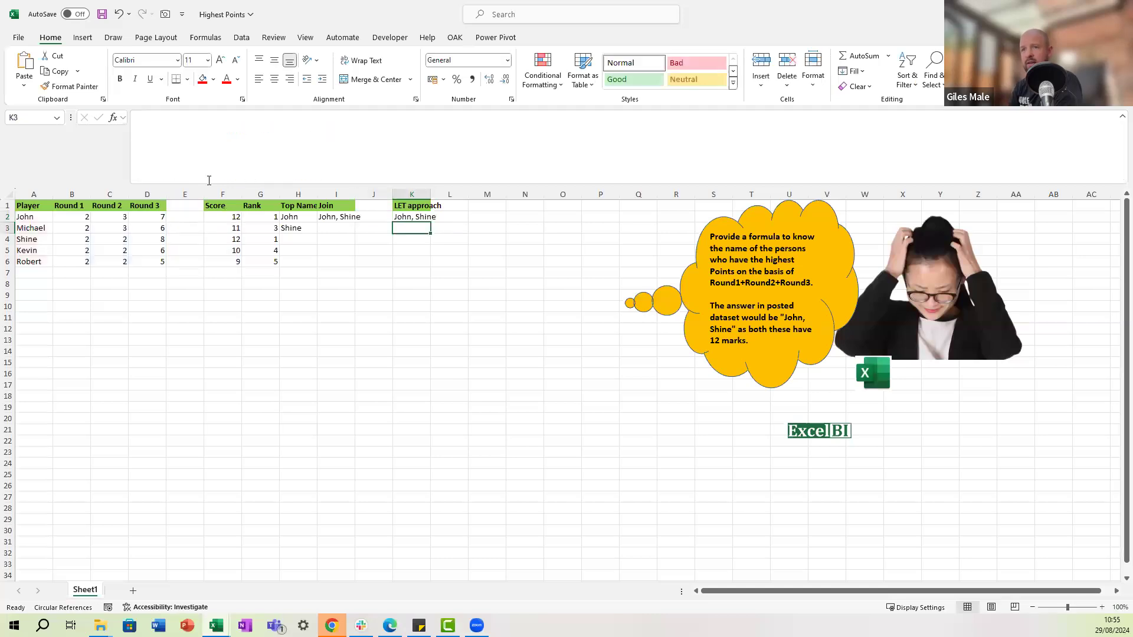
Enlarge the formula bar to show K2's entire LET formula, and examine its Score and Ranking definitions without changing them.
key(Up)
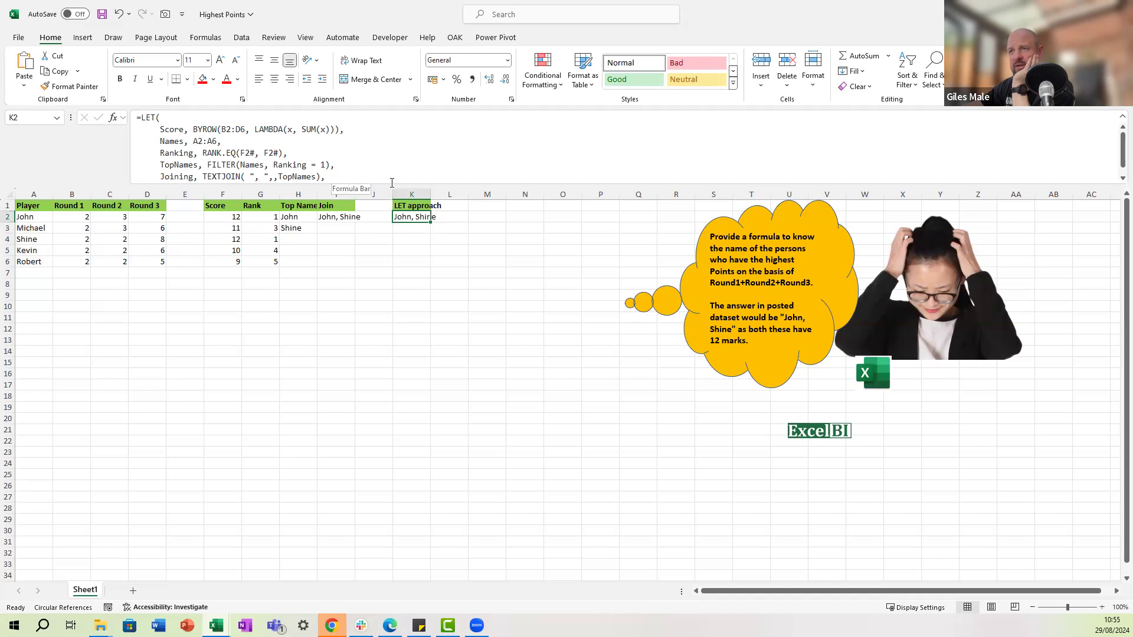
drag(407, 236, 407, 241)
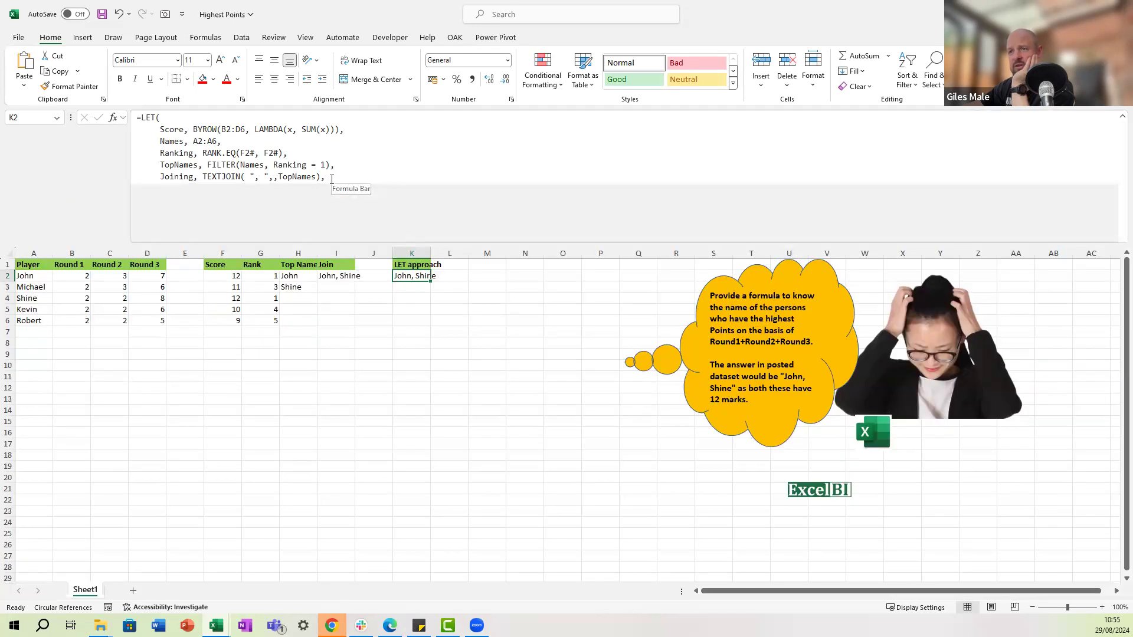
click(258, 153)
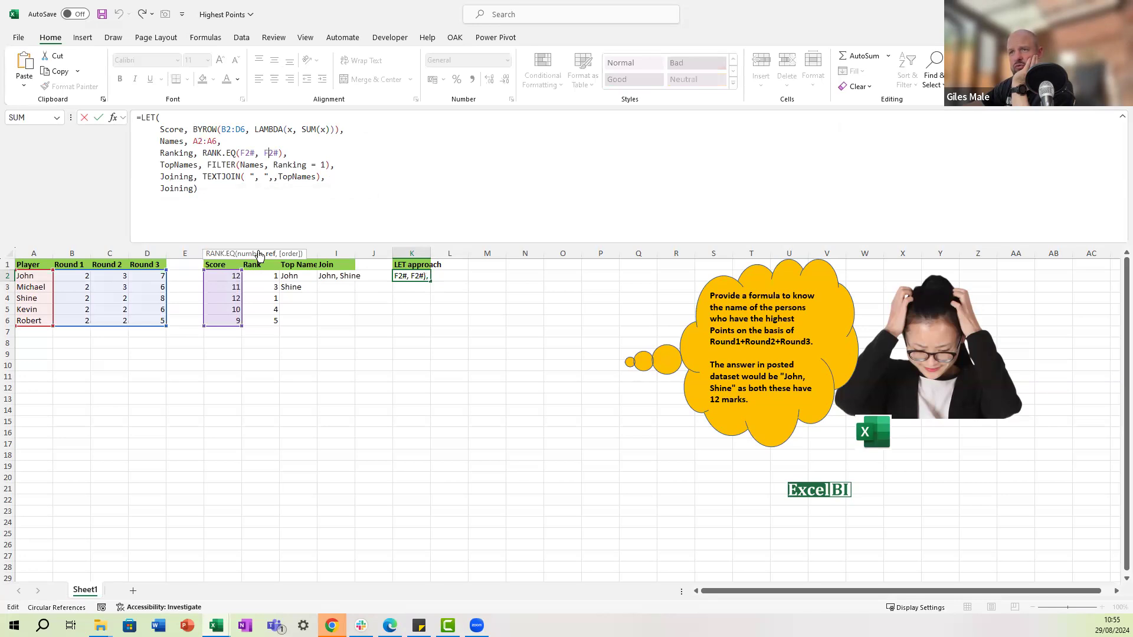
click(193, 128)
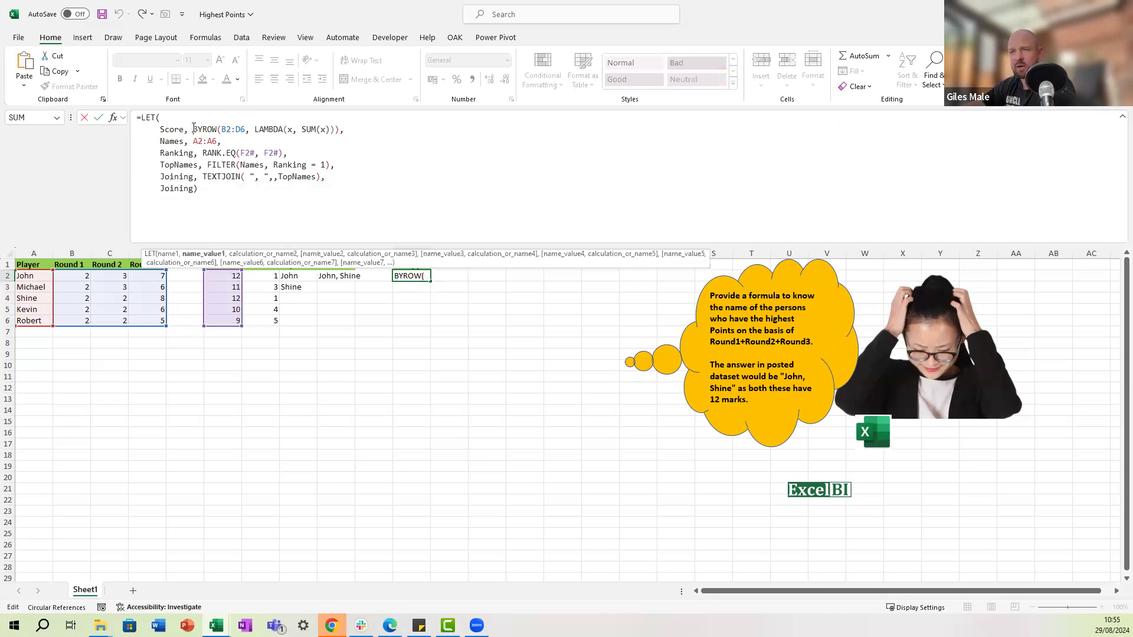
drag(238, 134, 341, 130)
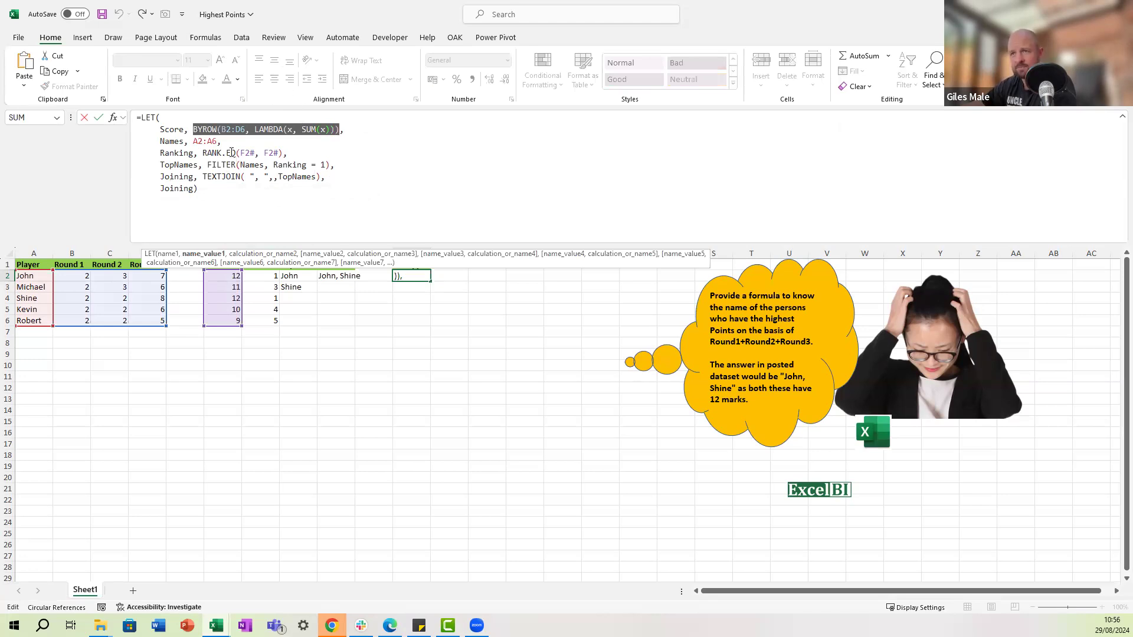
key(Escape)
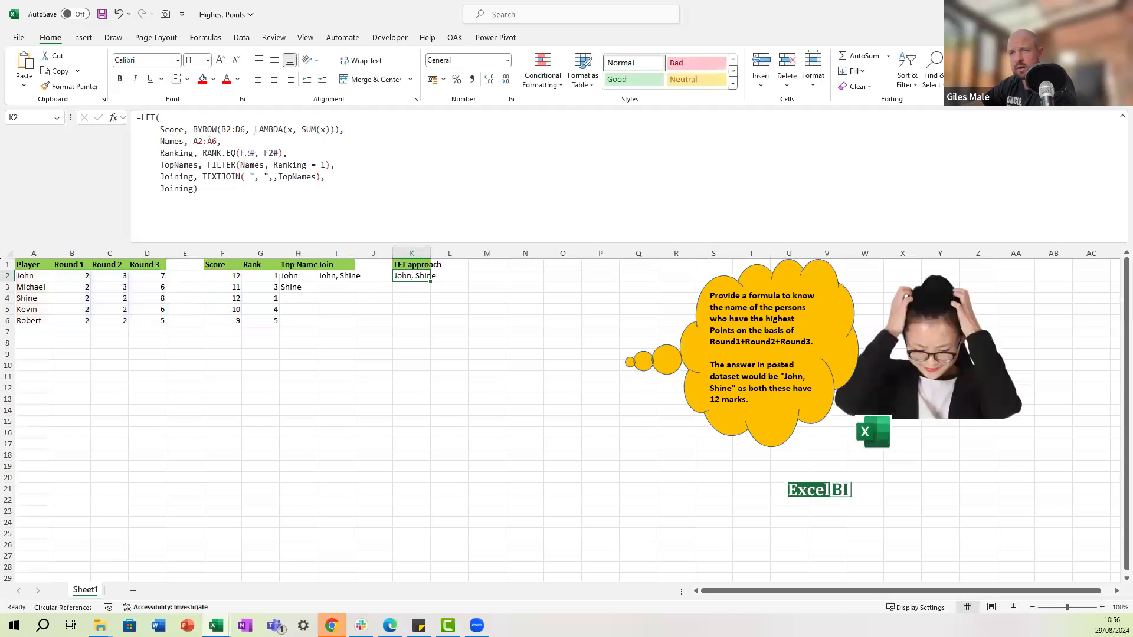
double_click(242, 152)
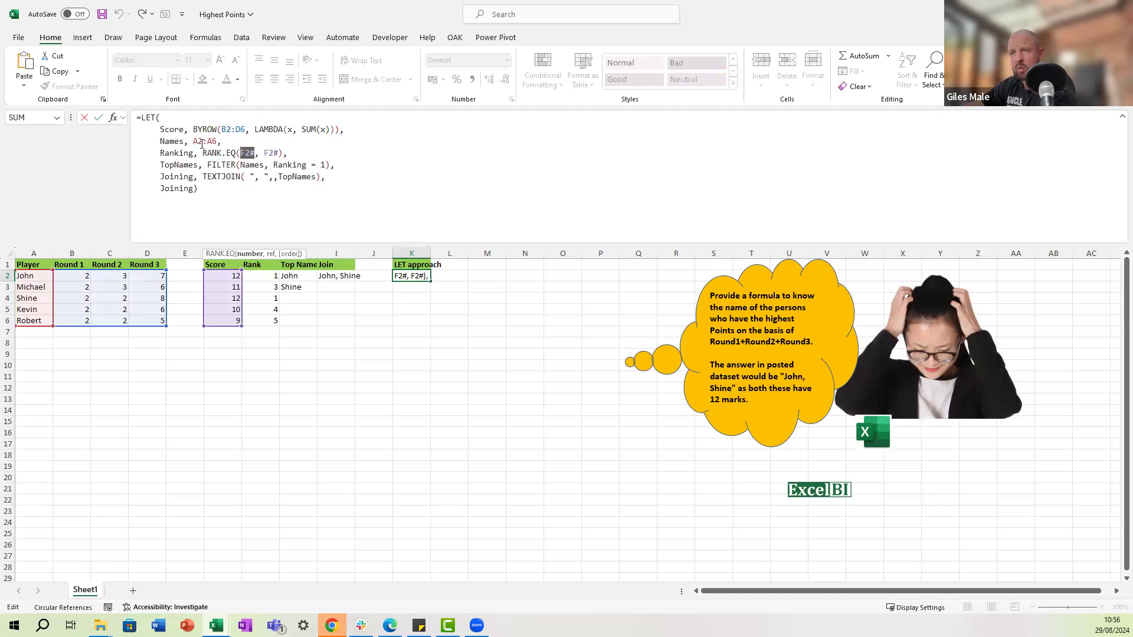
key(Escape)
Examine the number and ref arguments of the RANK.EQ formula in G2.
click(267, 275)
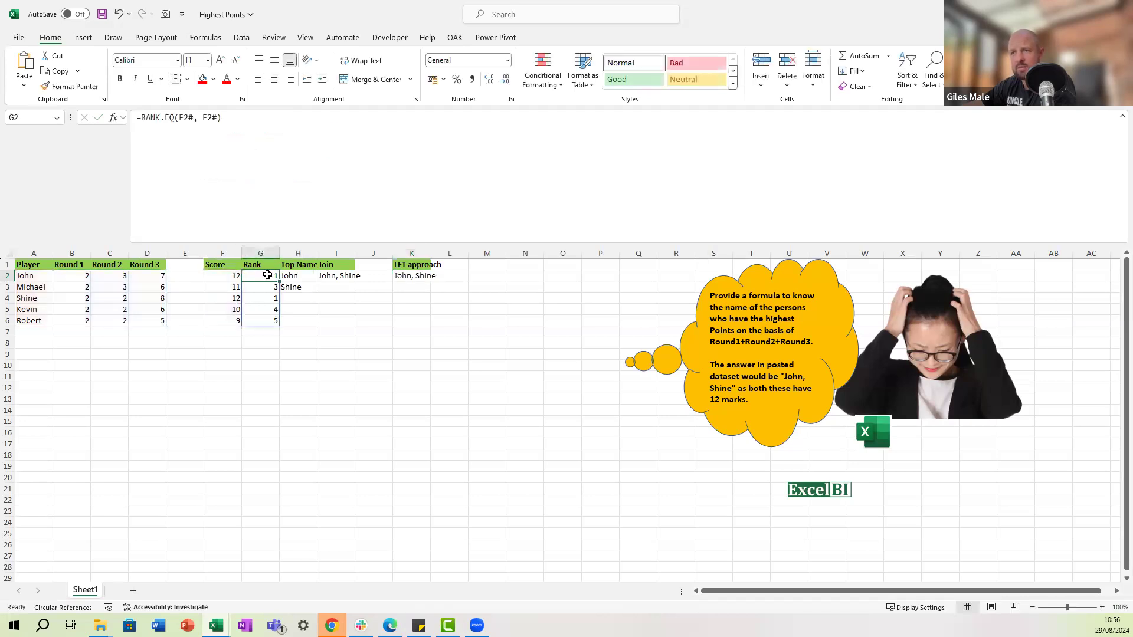
click(188, 118)
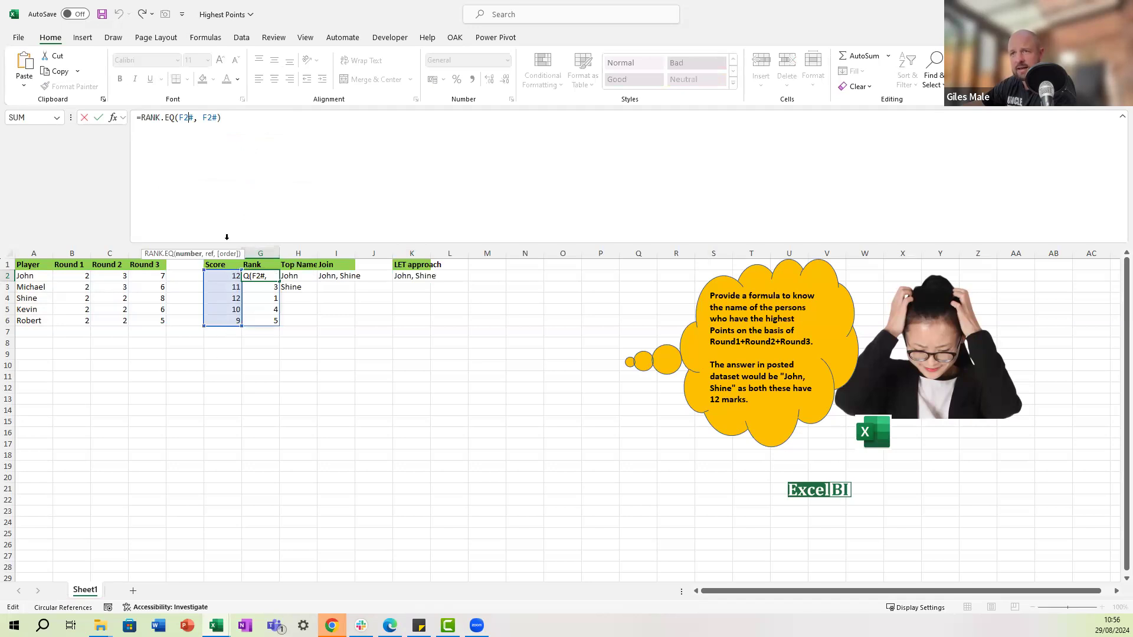
click(199, 119)
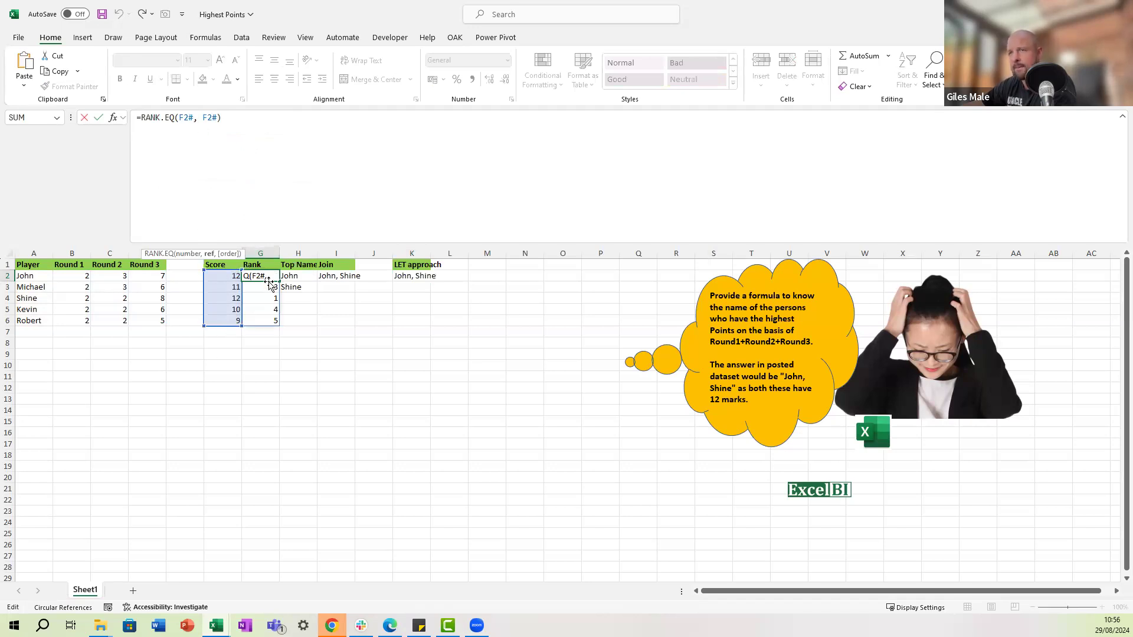
key(Escape)
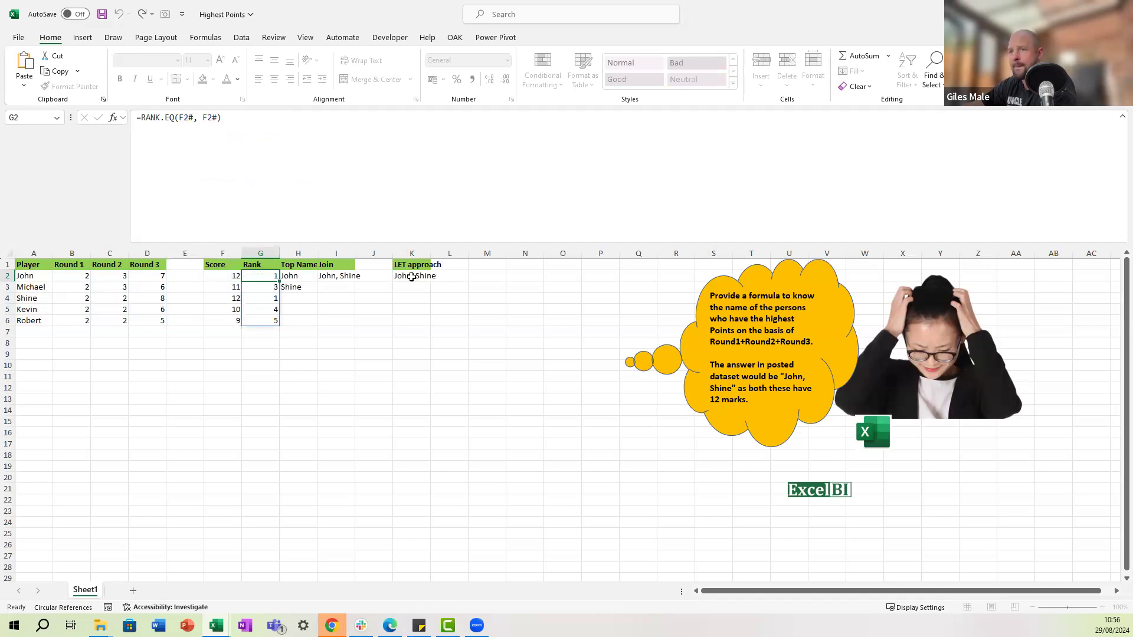
Try replacing the first F2# in the Ranking line's RANK.EQ with the Score variable in K2's LET formula.
click(410, 275)
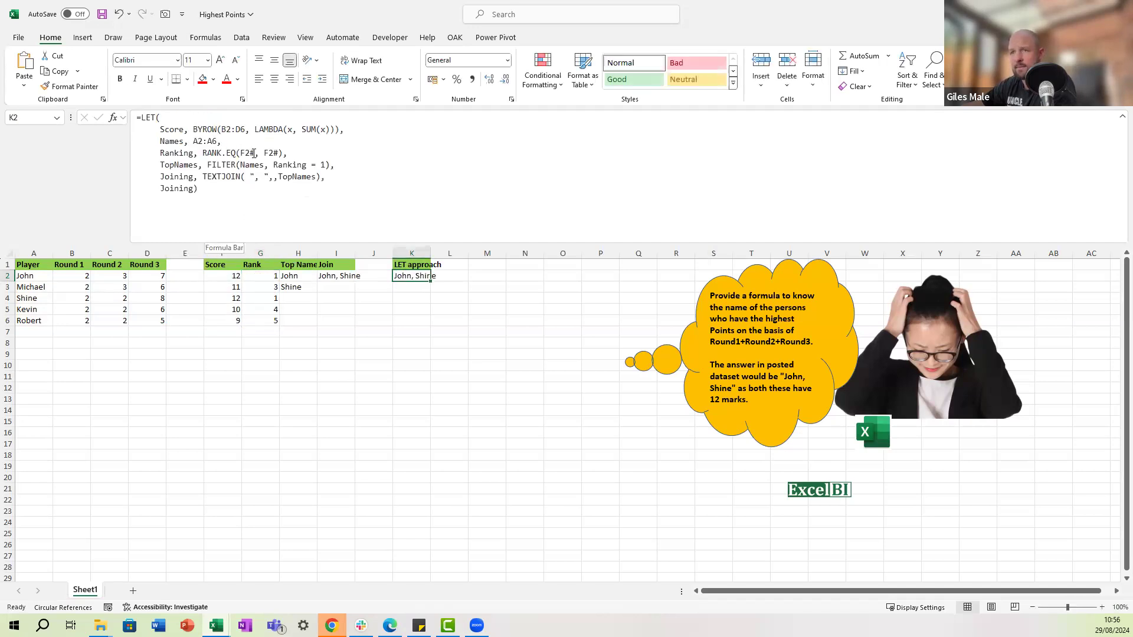
click(254, 154)
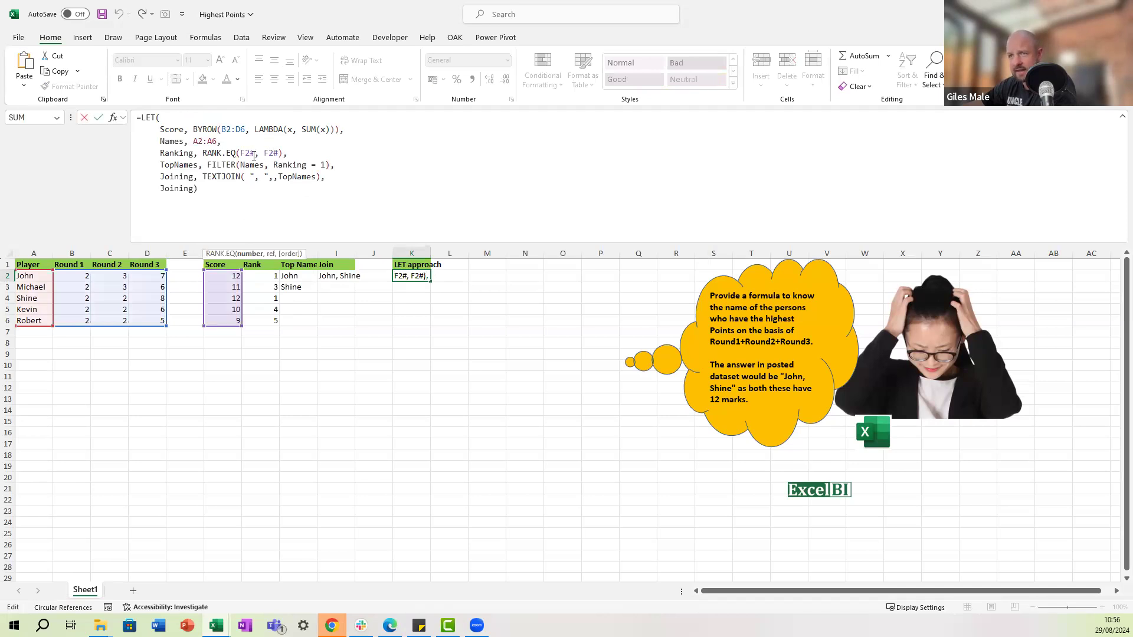
key(BackSpace)
key(BackSpace)
key(BackSpace)
text(score)
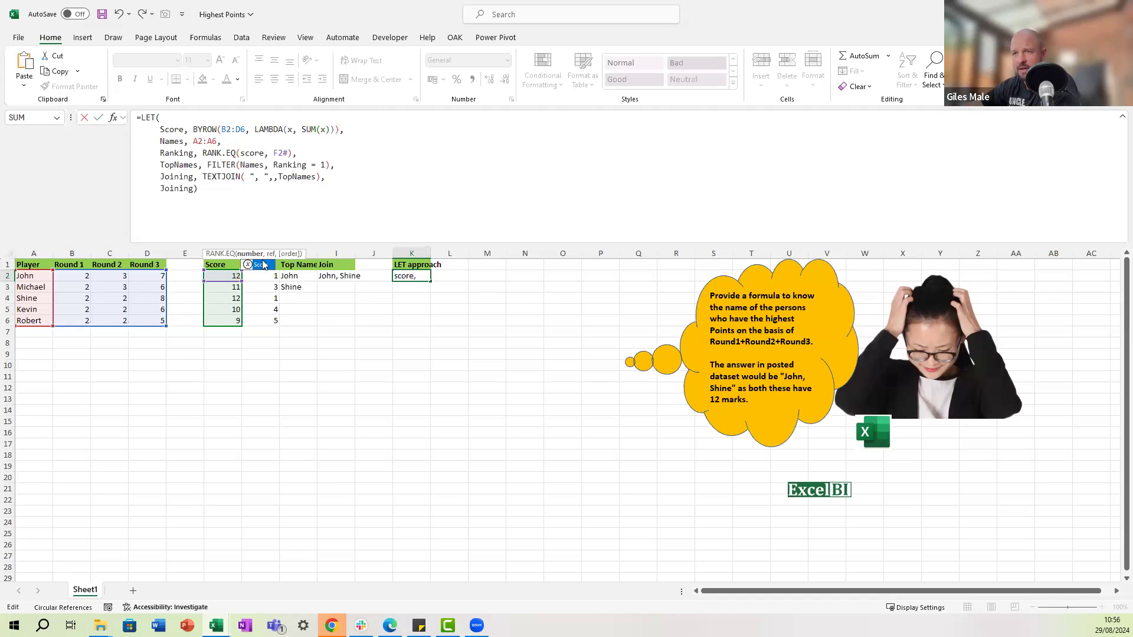
key(Tab)
Try the Score variable as RANK.EQ's second argument too, commit the formula in K2, and undo the change.
click(321, 154)
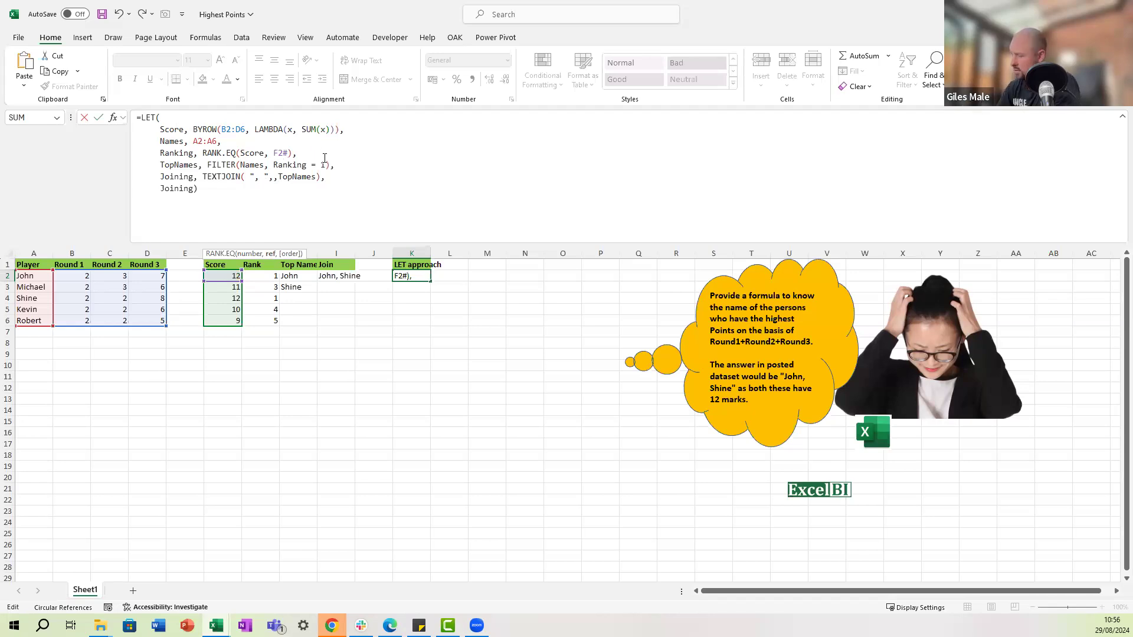
key(BackSpace)
key(BackSpace)
key(BackSpace)
text(score)
key(Tab)
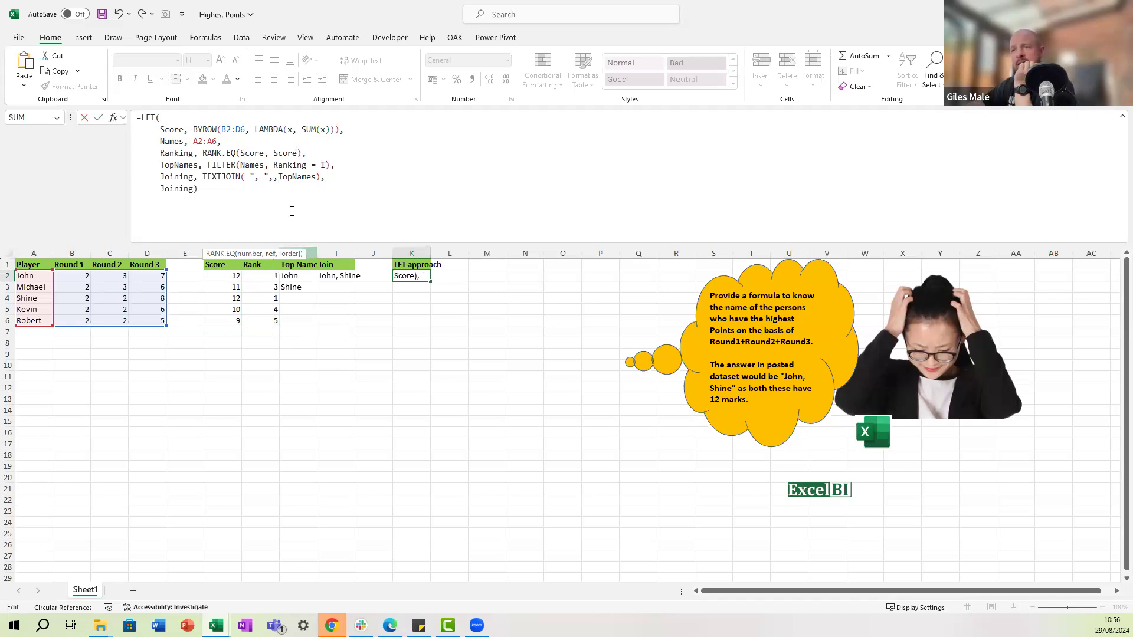
key(ctrl+Return)
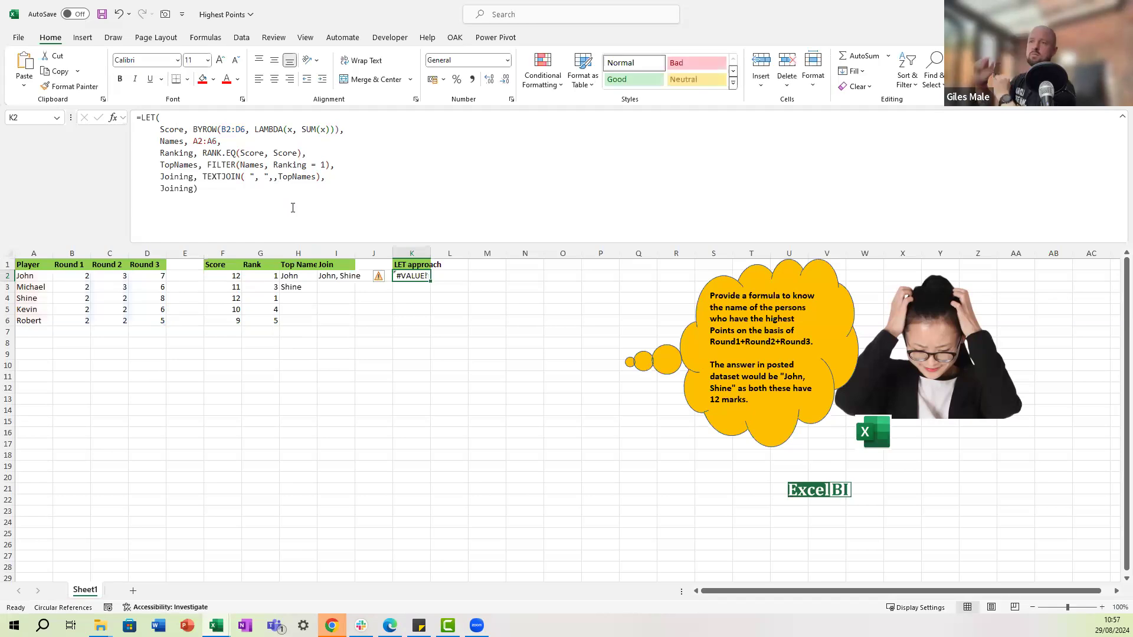
key(ctrl+z)
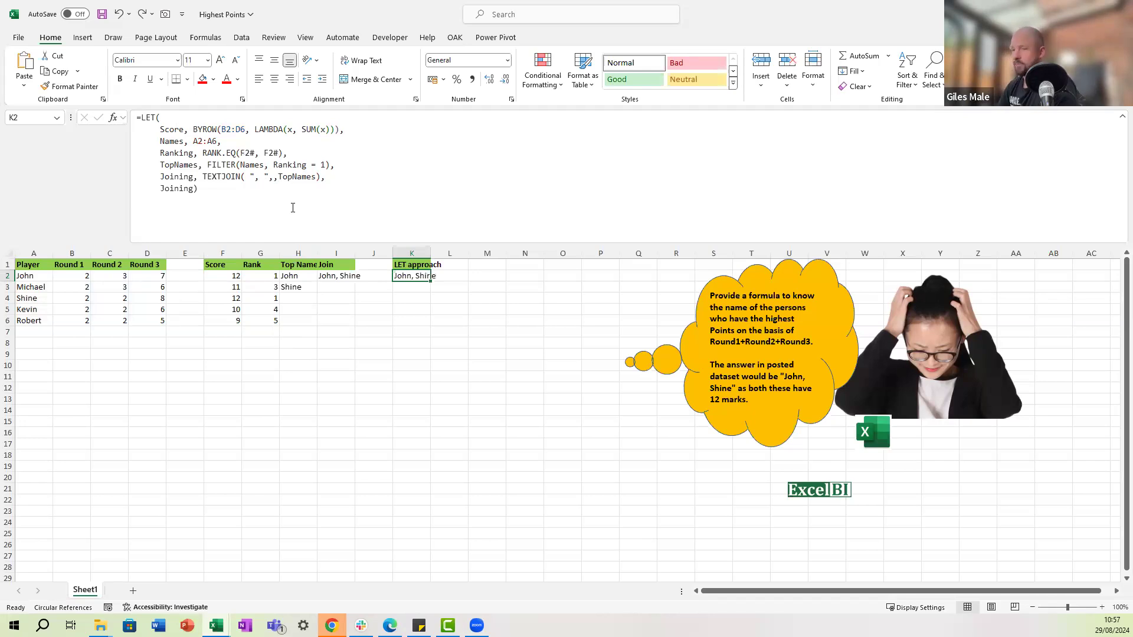
Review the Ranking and TopNames lines of the LET formula in K2.
click(480, 266)
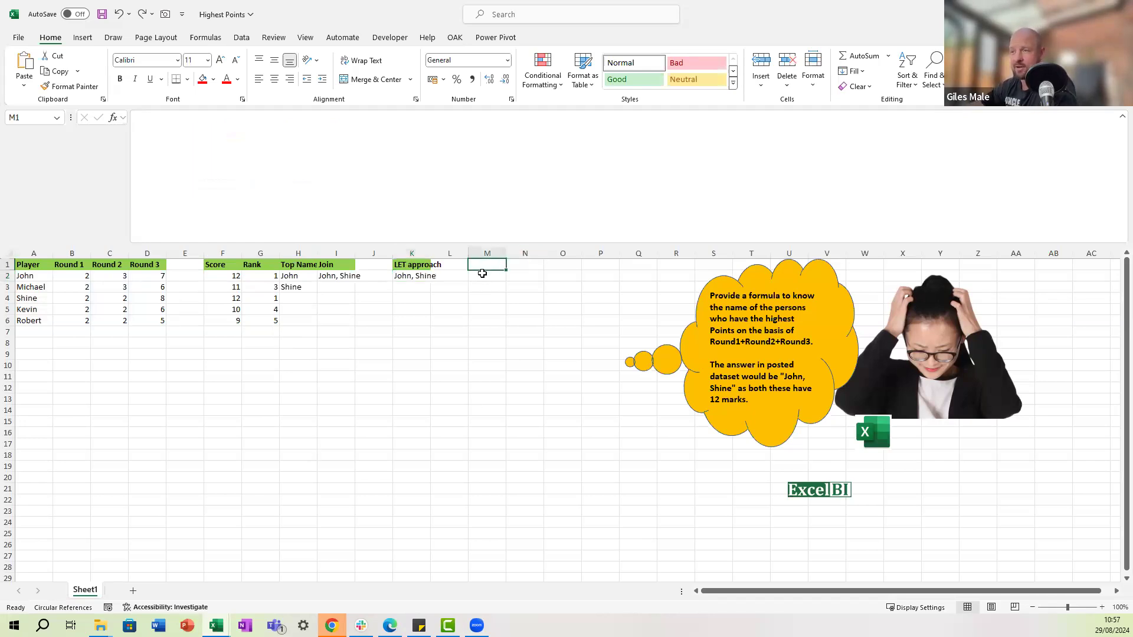
click(413, 275)
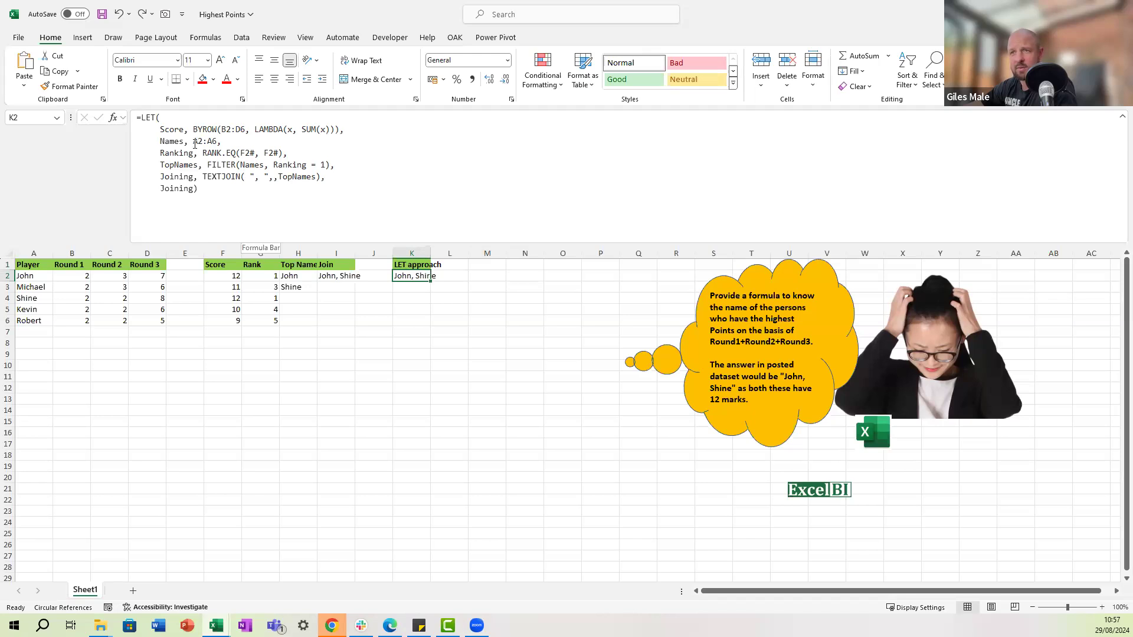
drag(203, 153, 237, 156)
click(264, 164)
click(227, 201)
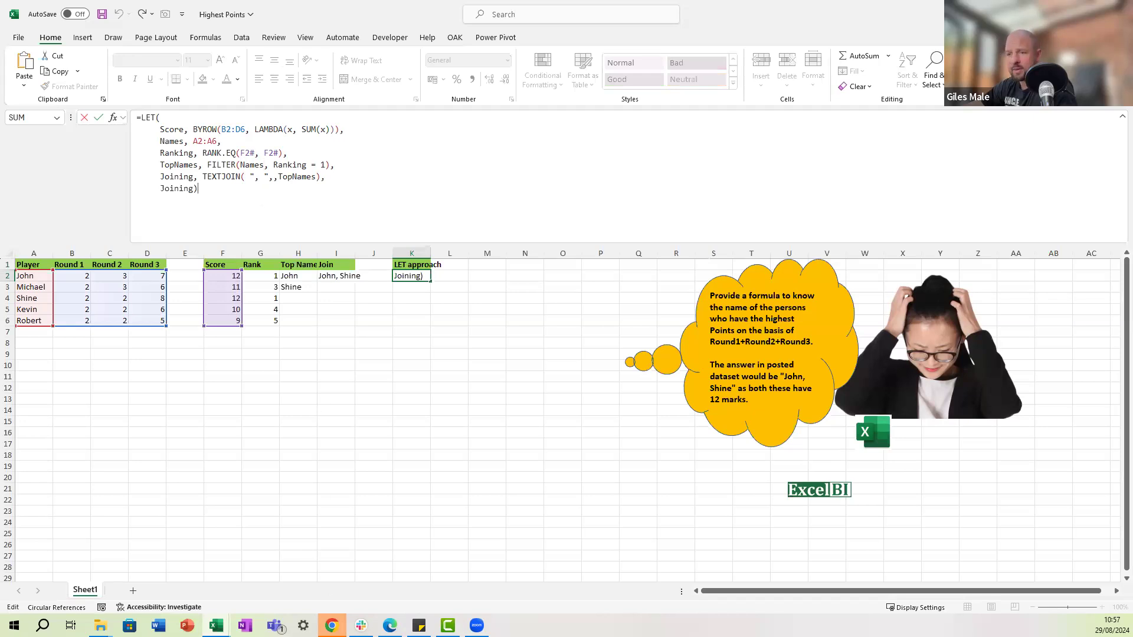
Switch to Chrome and open the Excel Challenge 5 link from the Excel BI Challenges workbook.
click(322, 614)
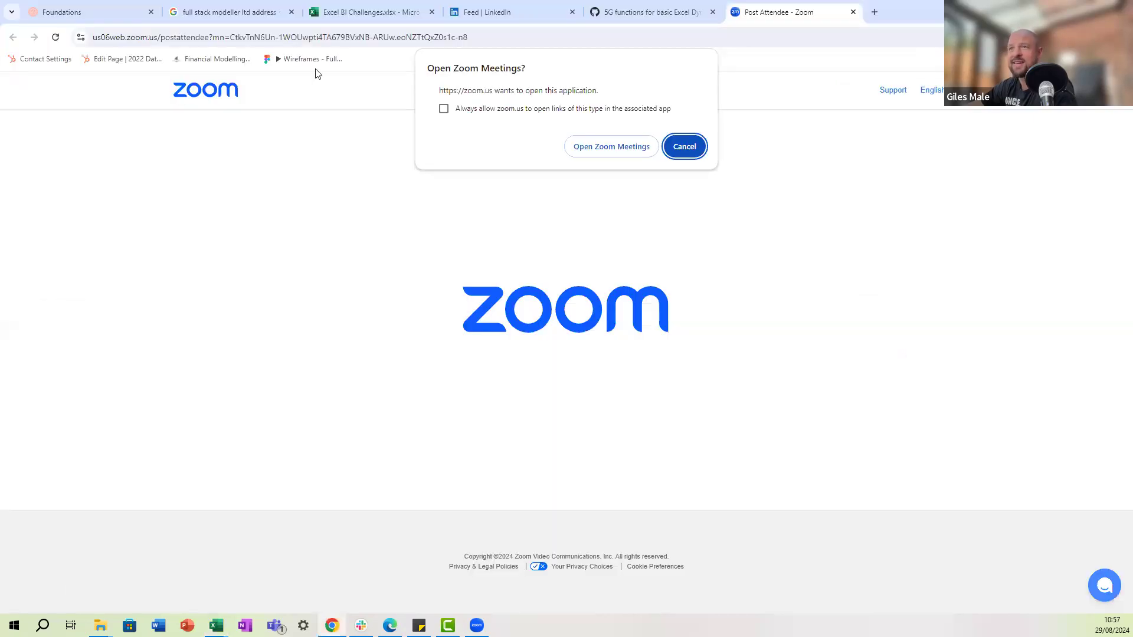
click(360, 16)
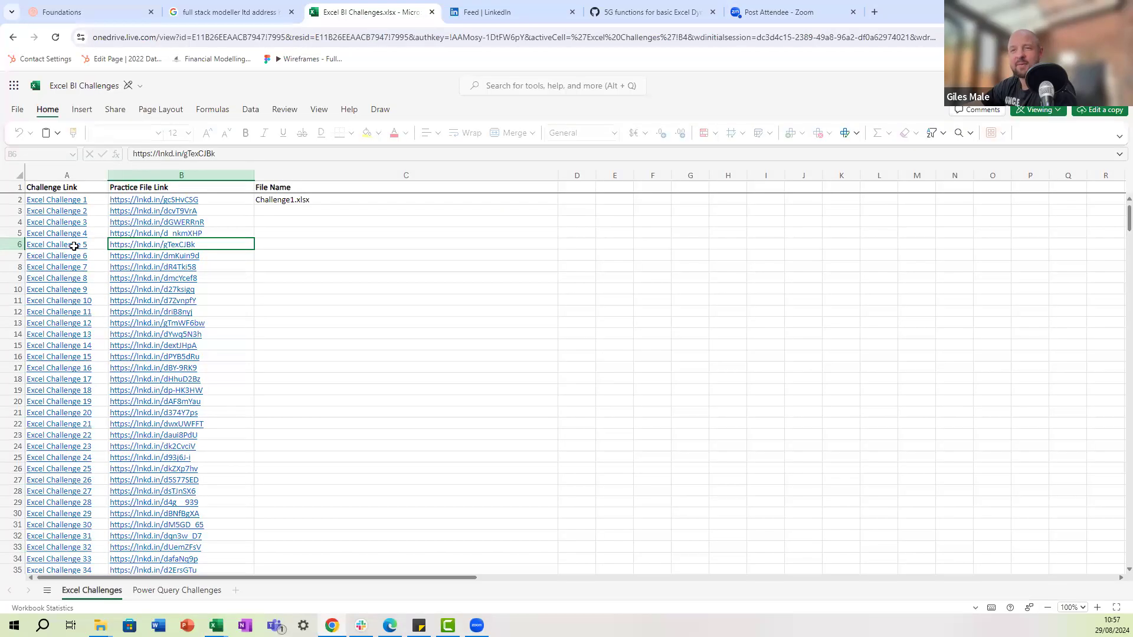
mouse_move(73, 246)
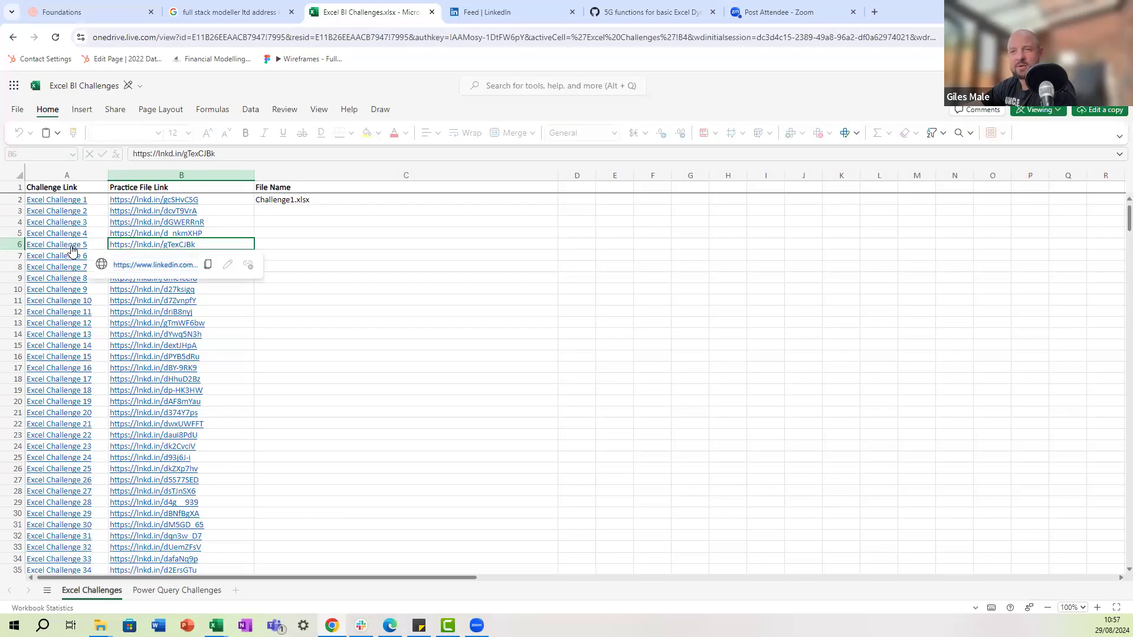
click(72, 245)
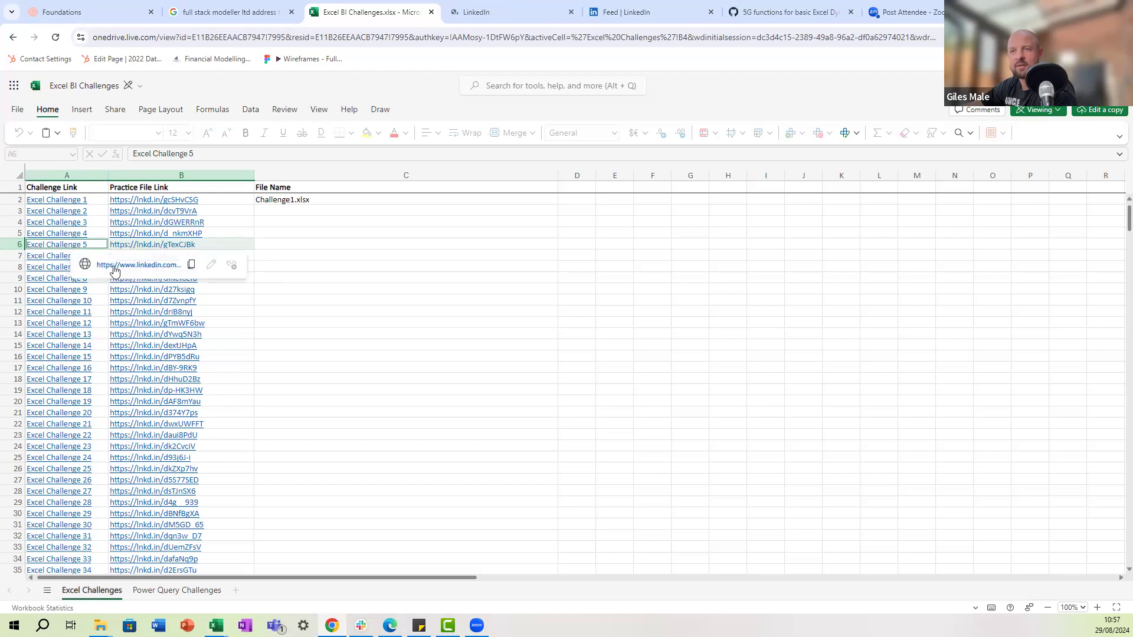
Open the linked Excel Challenge 5 post on LinkedIn and examine the formula solutions shared in its comments.
click(120, 268)
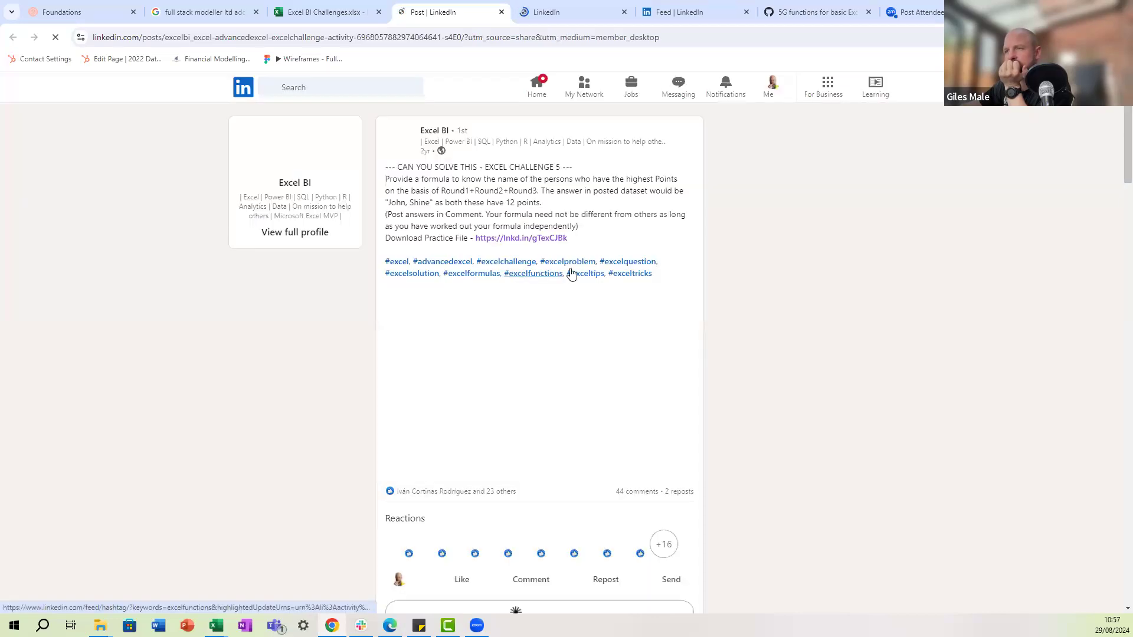
scroll(598, 312, down, 9)
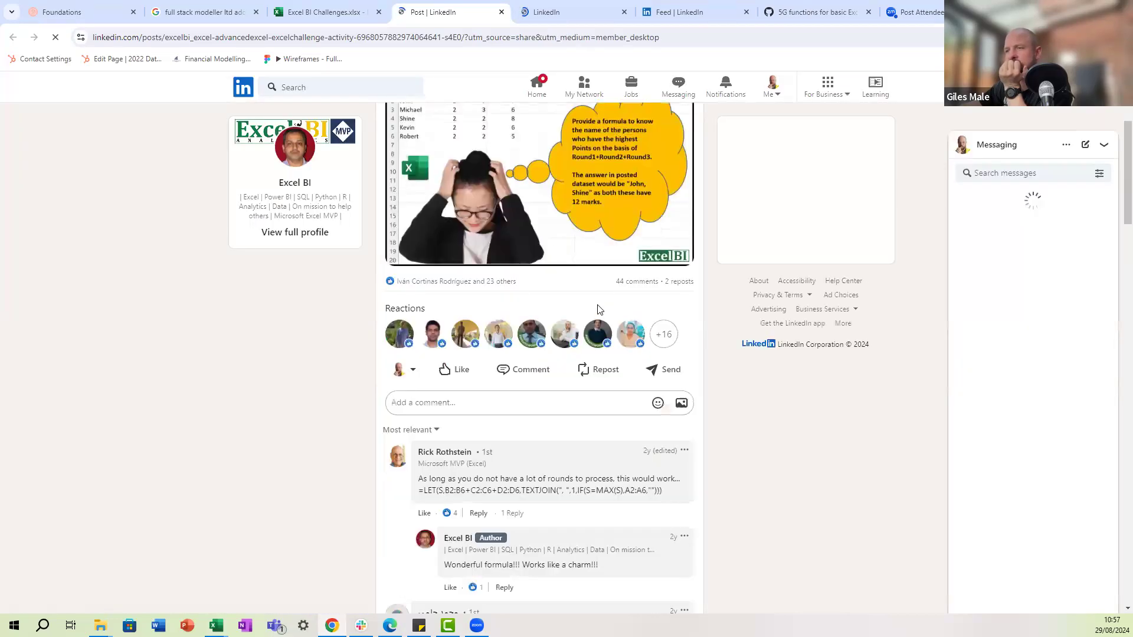
scroll(590, 295, up, 1)
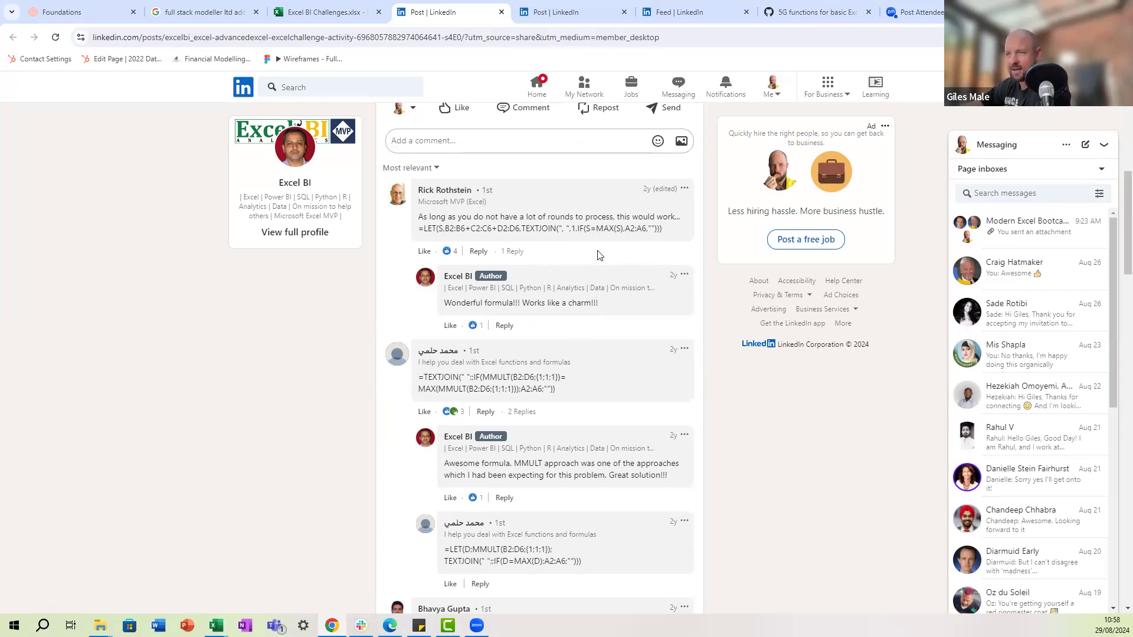
scroll(592, 243, down, 2)
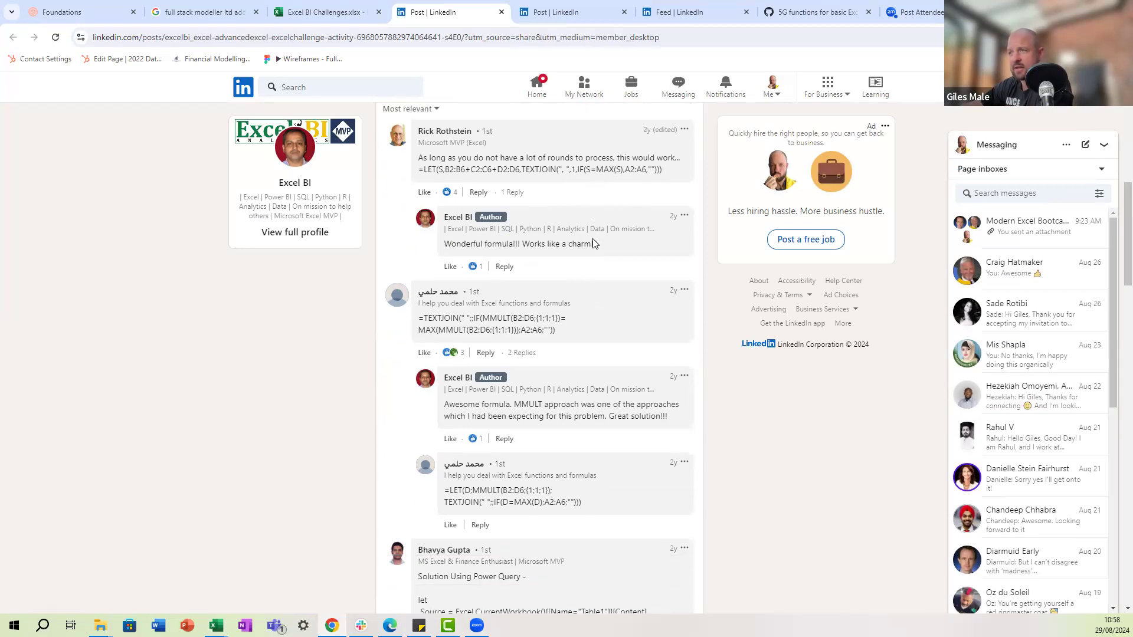
scroll(576, 269, down, 1)
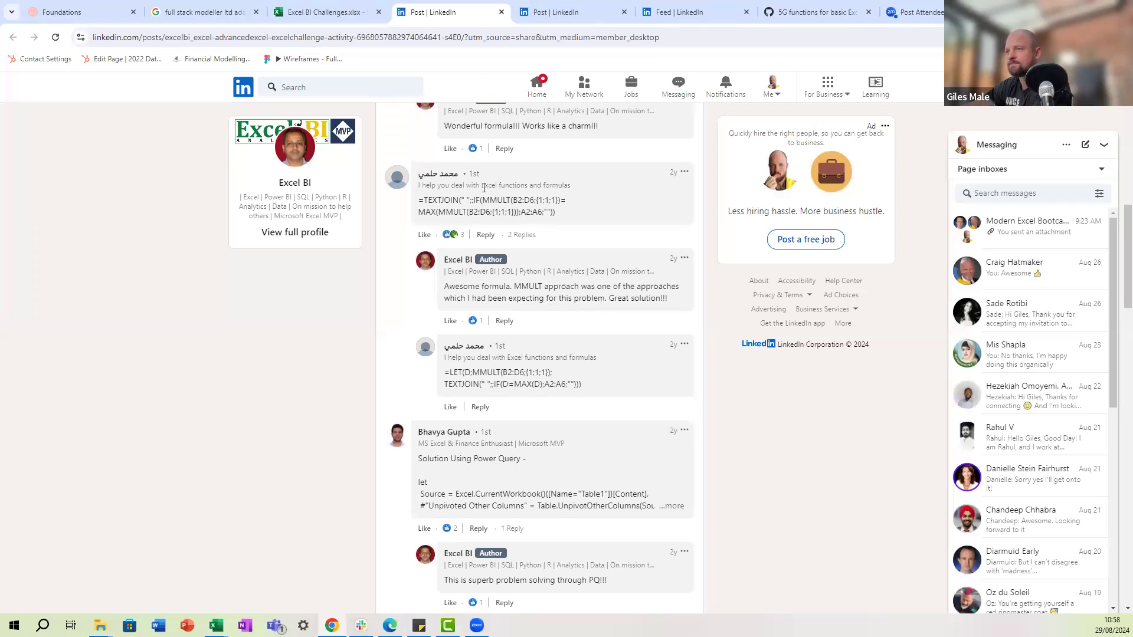
scroll(514, 212, down, 2)
scroll(520, 224, down, 3)
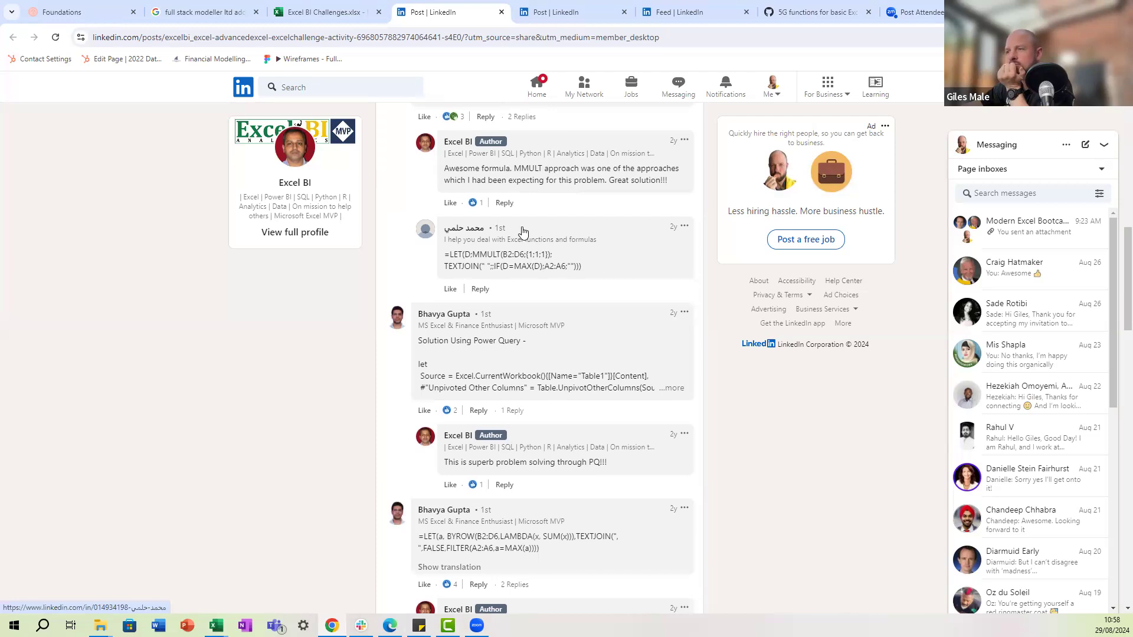
scroll(521, 231, down, 2)
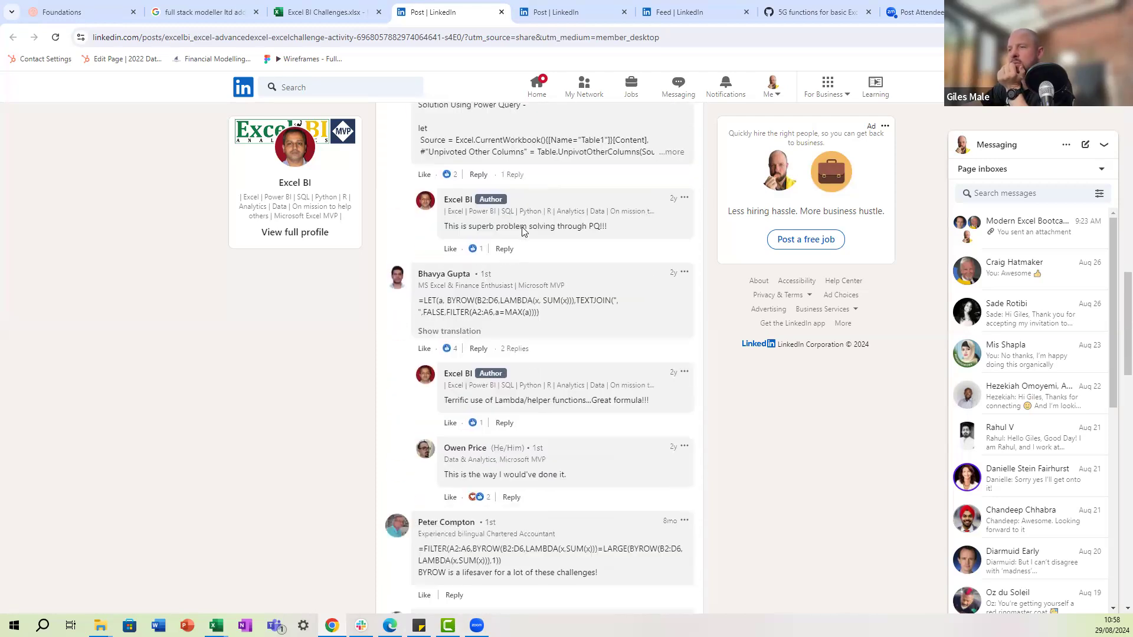
scroll(509, 281, down, 1)
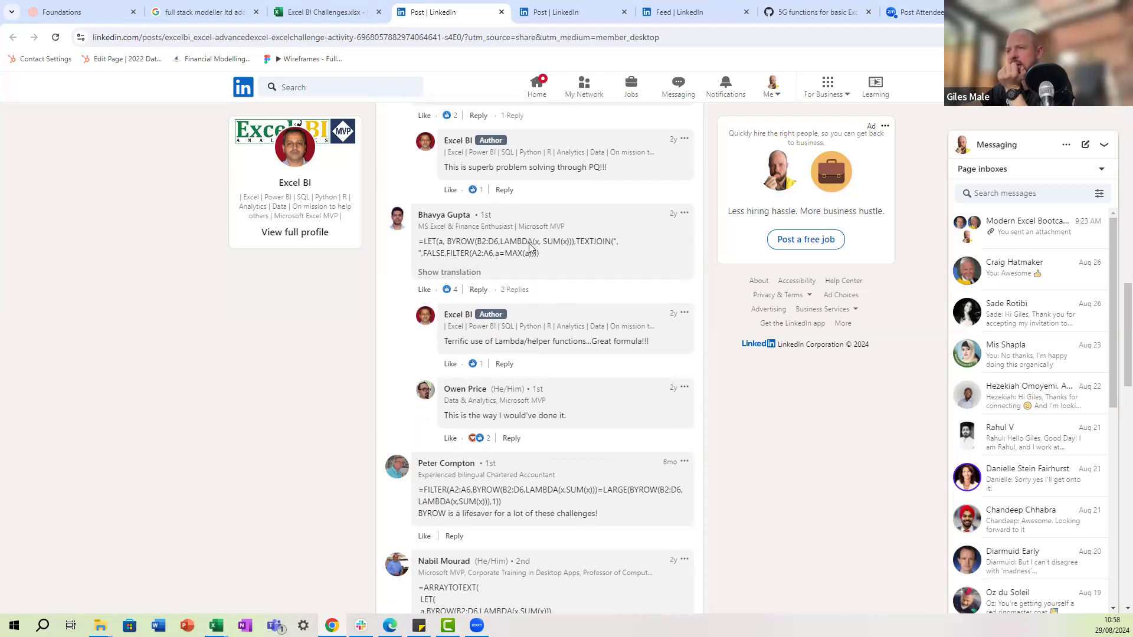
scroll(546, 247, down, 1)
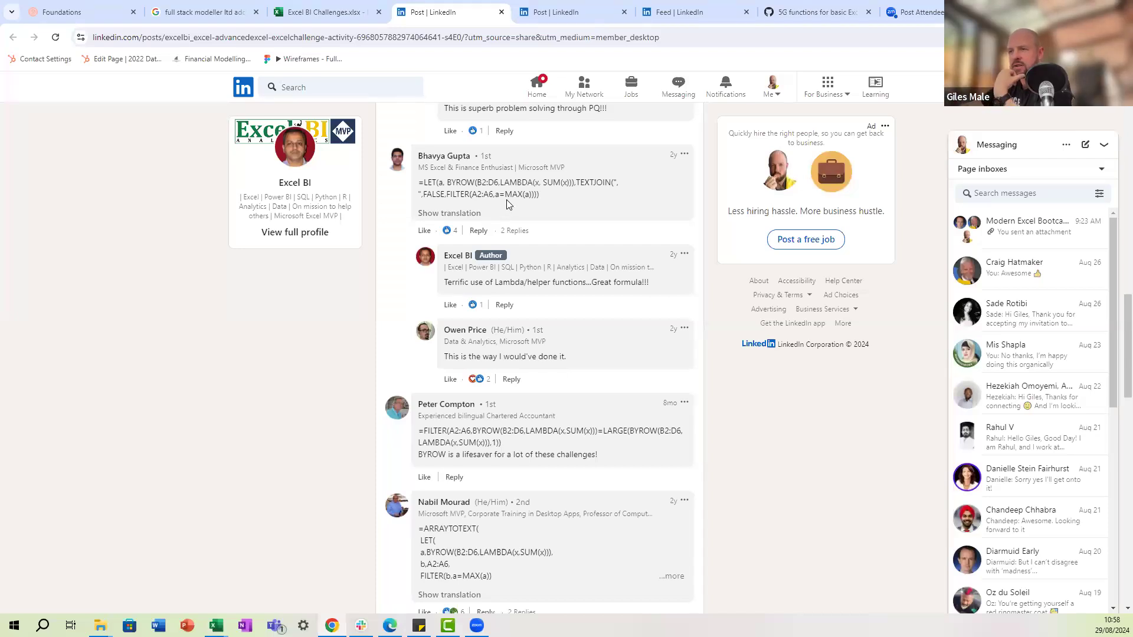
scroll(525, 199, down, 1)
scroll(524, 199, down, 4)
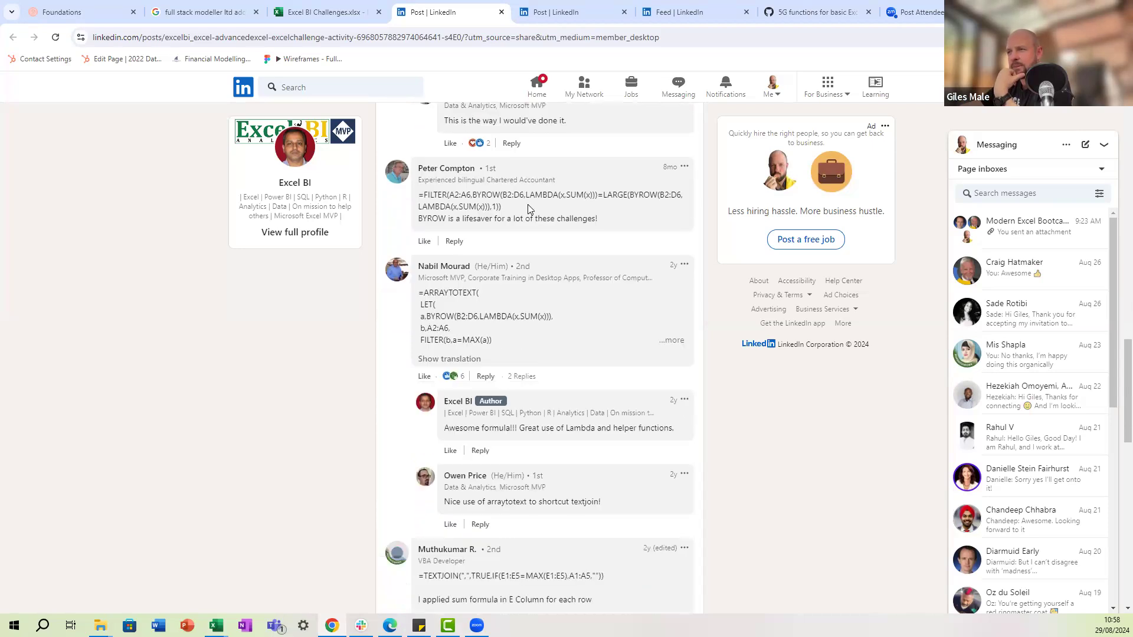
scroll(524, 205, down, 1)
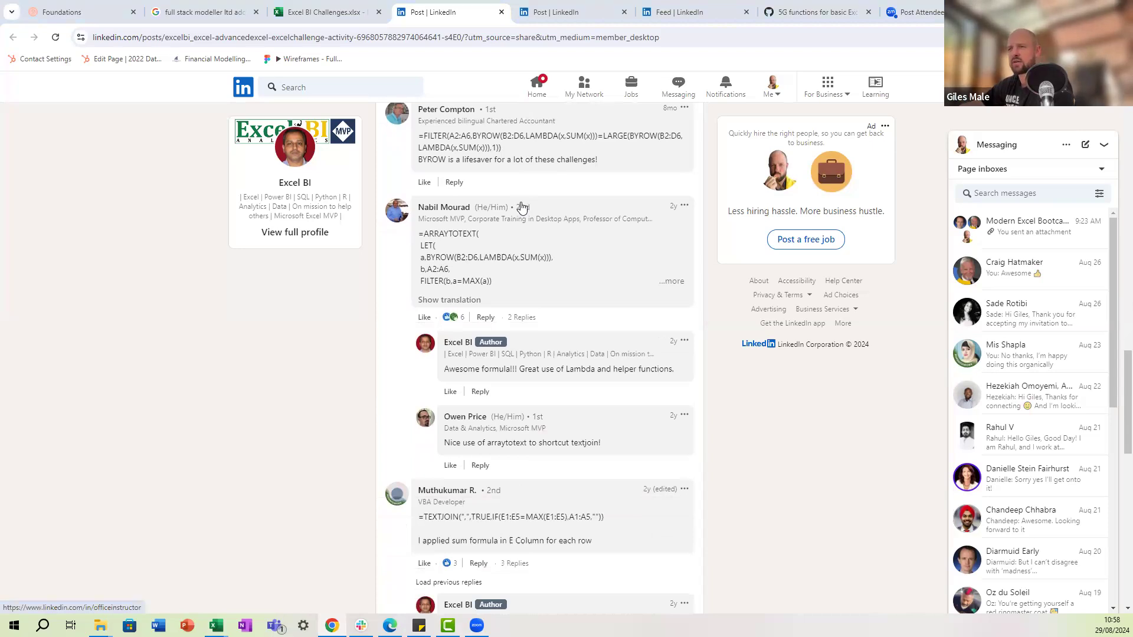
Switch back to Excel and place the cursor in the RANK.EQ arguments of the Ranking line in K2's LET formula.
key(alt+Tab)
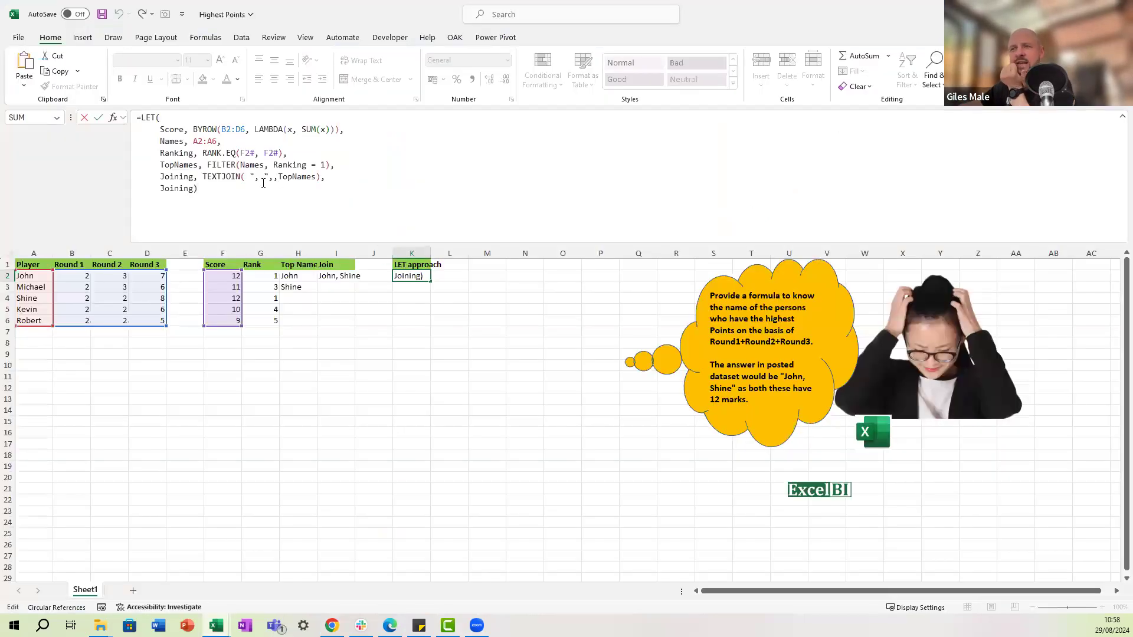
click(258, 156)
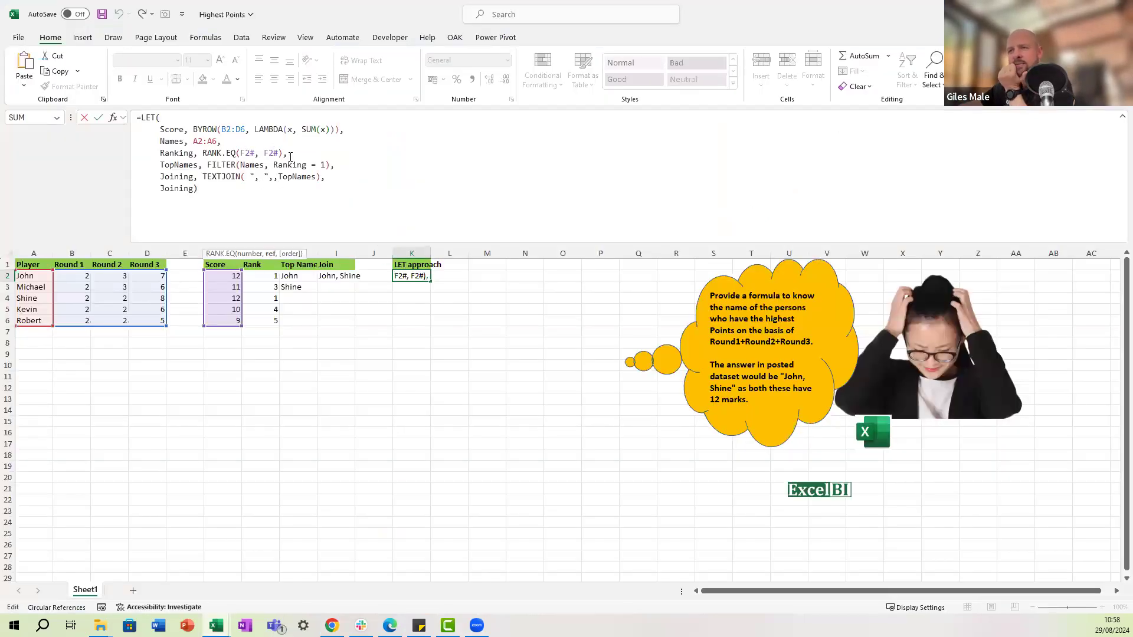